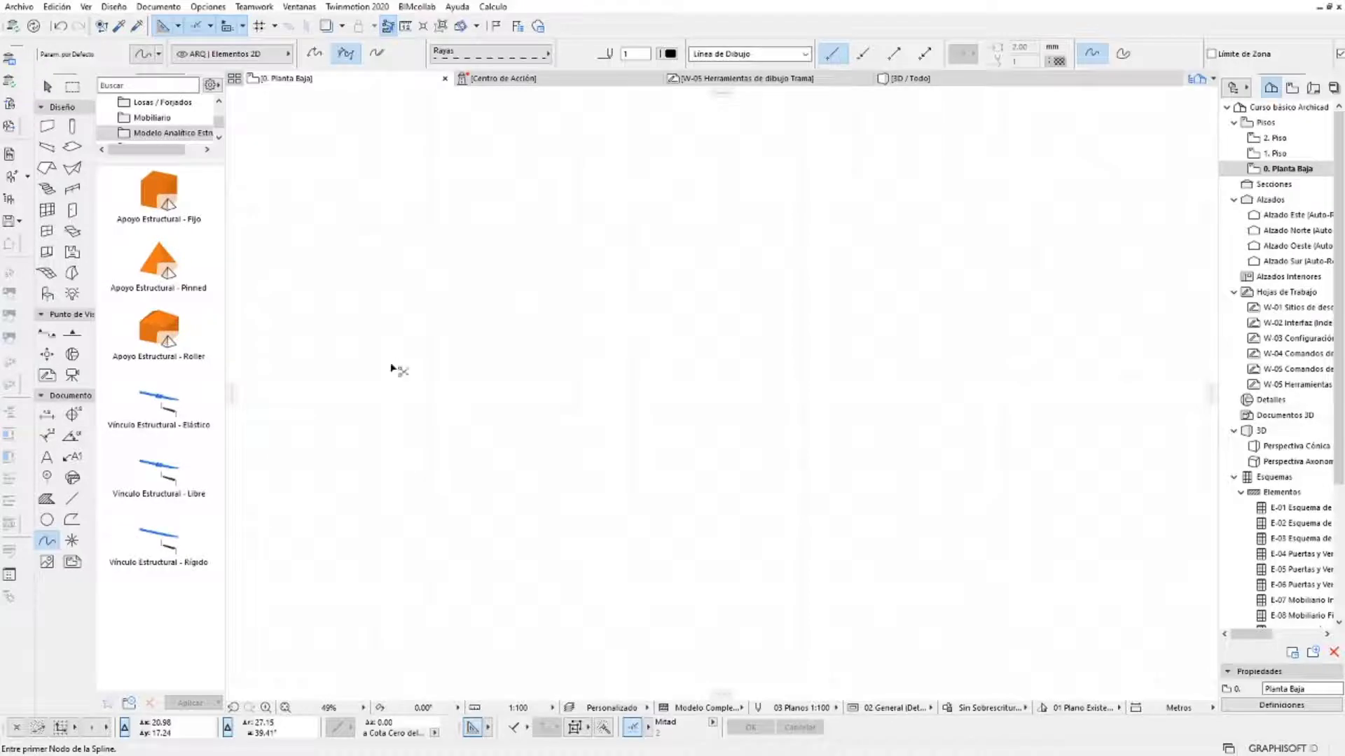
With the Spline tool active, open the Spline Default Settings dialog (Ctrl+T)
key("ctrl+t")
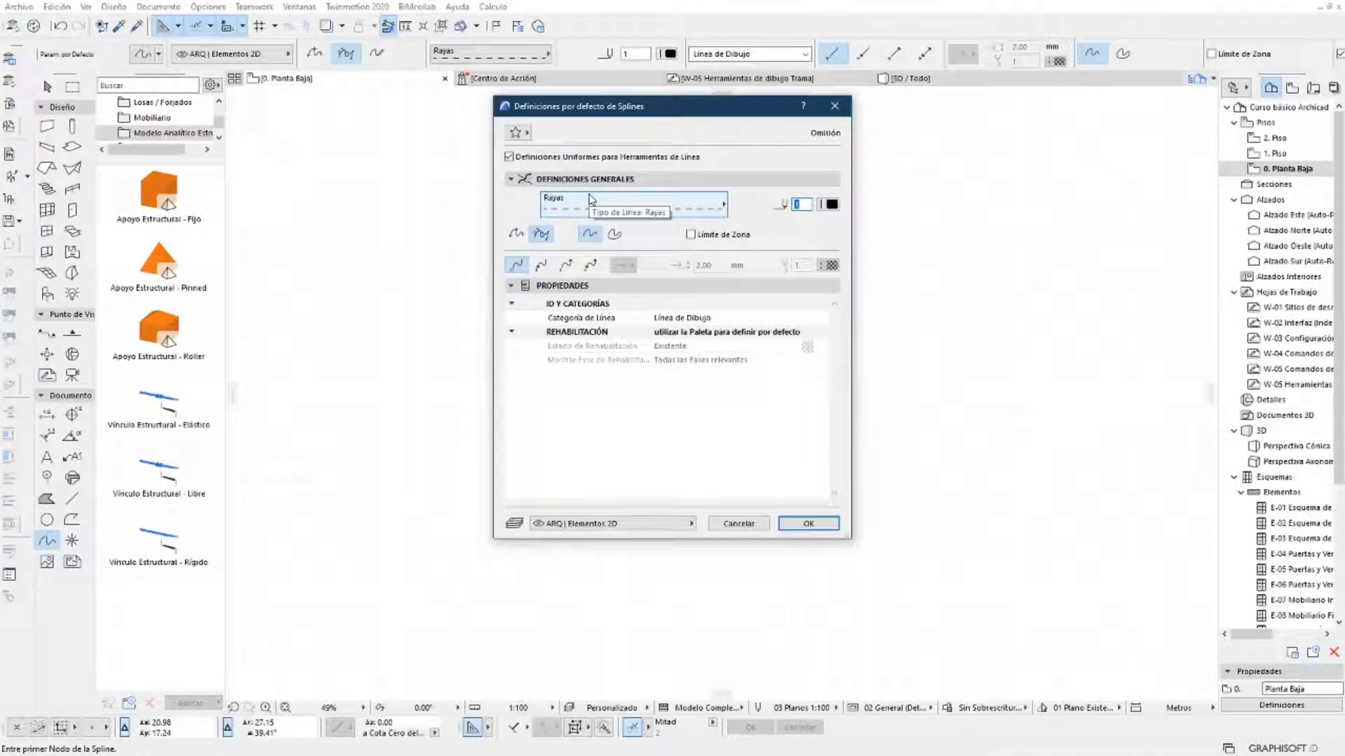
Set the default spline line type to Línea Sólida, leaving the method on Bézier
left_click(693, 204)
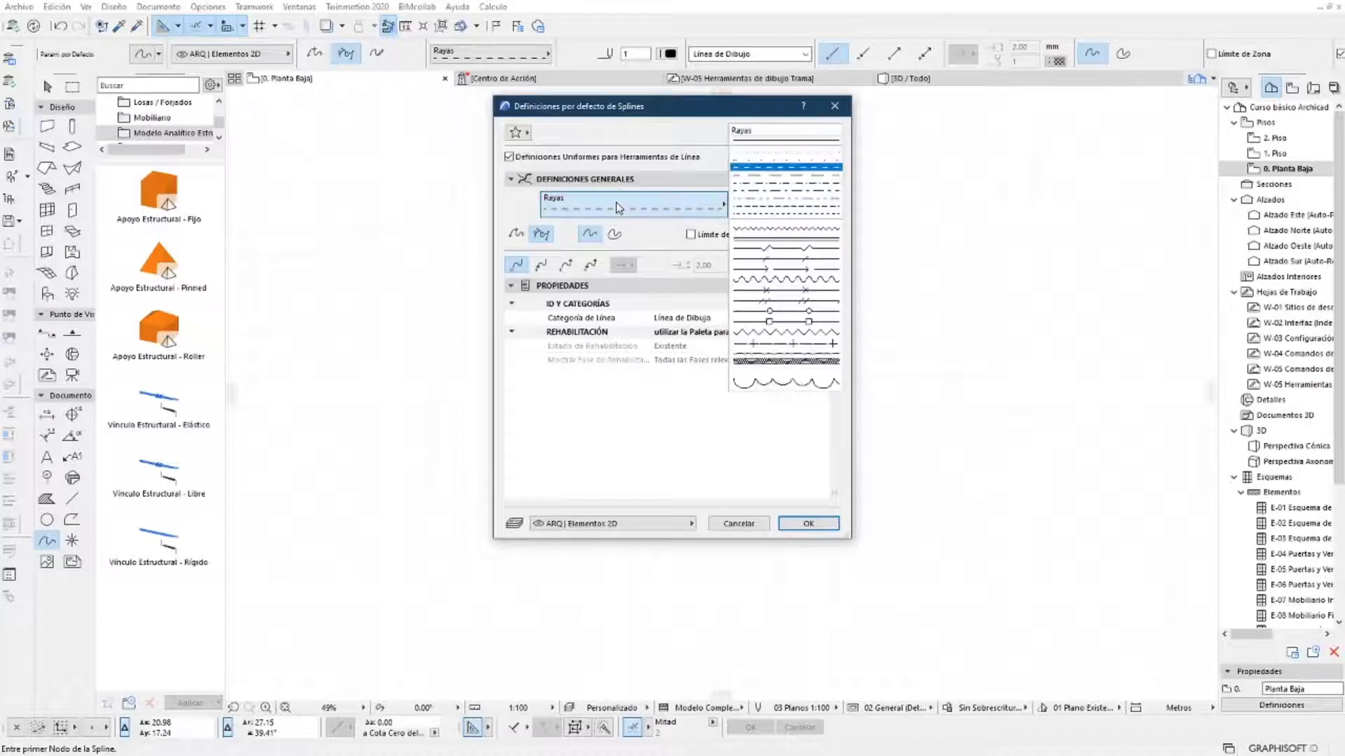
left_click(754, 159)
left_click(829, 205)
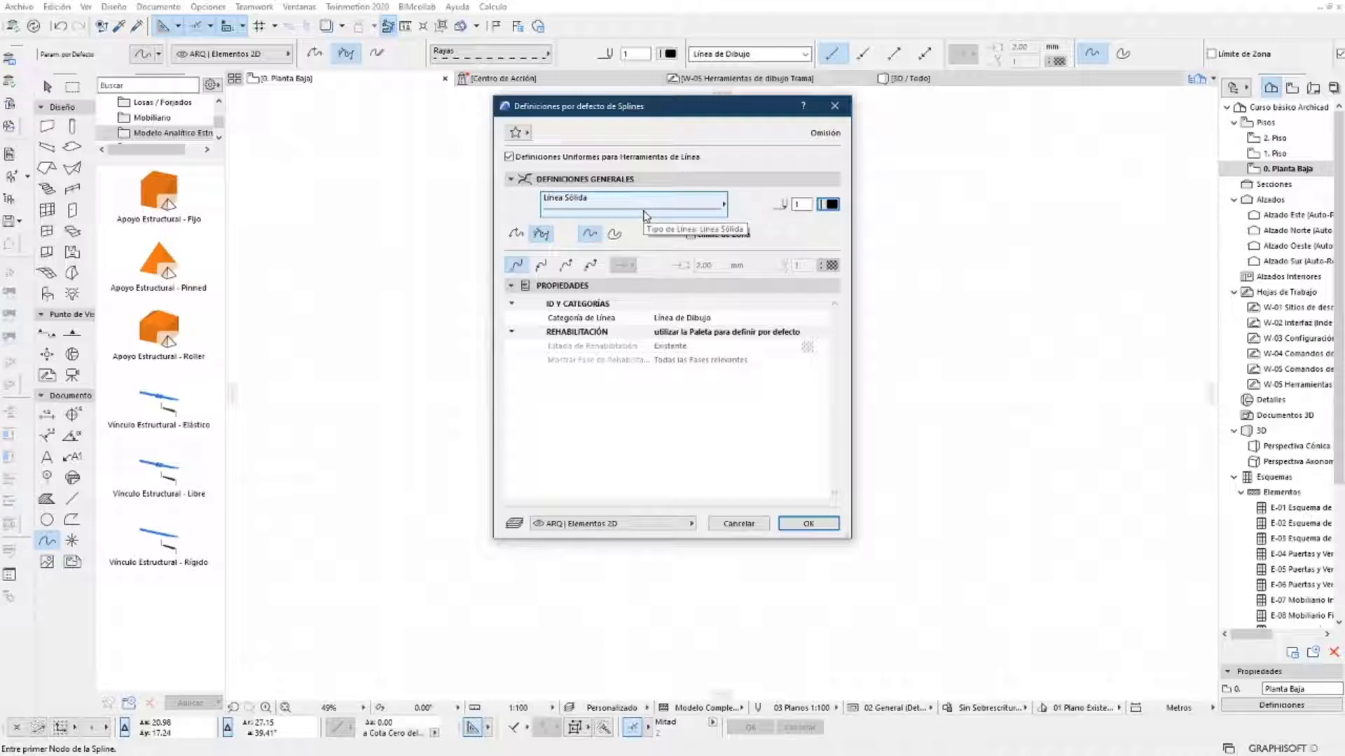
left_click(516, 235)
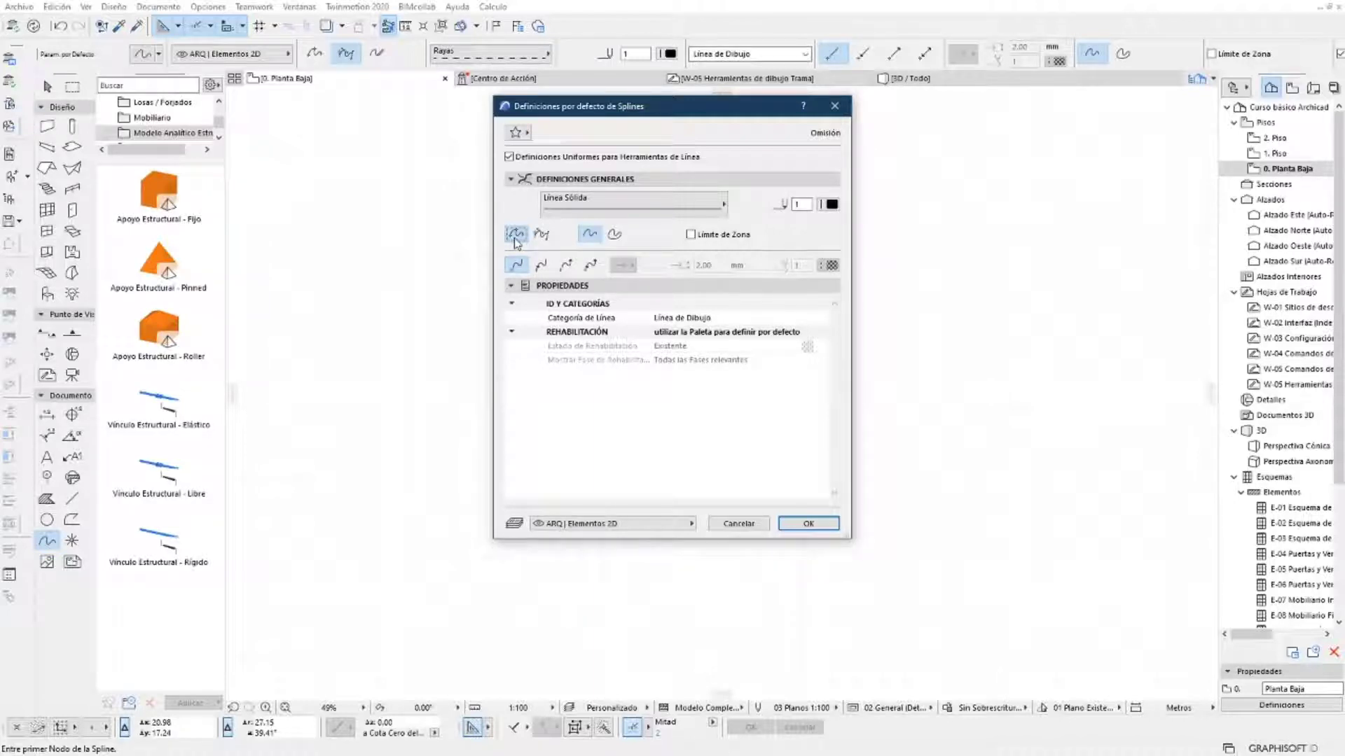
left_click(544, 237)
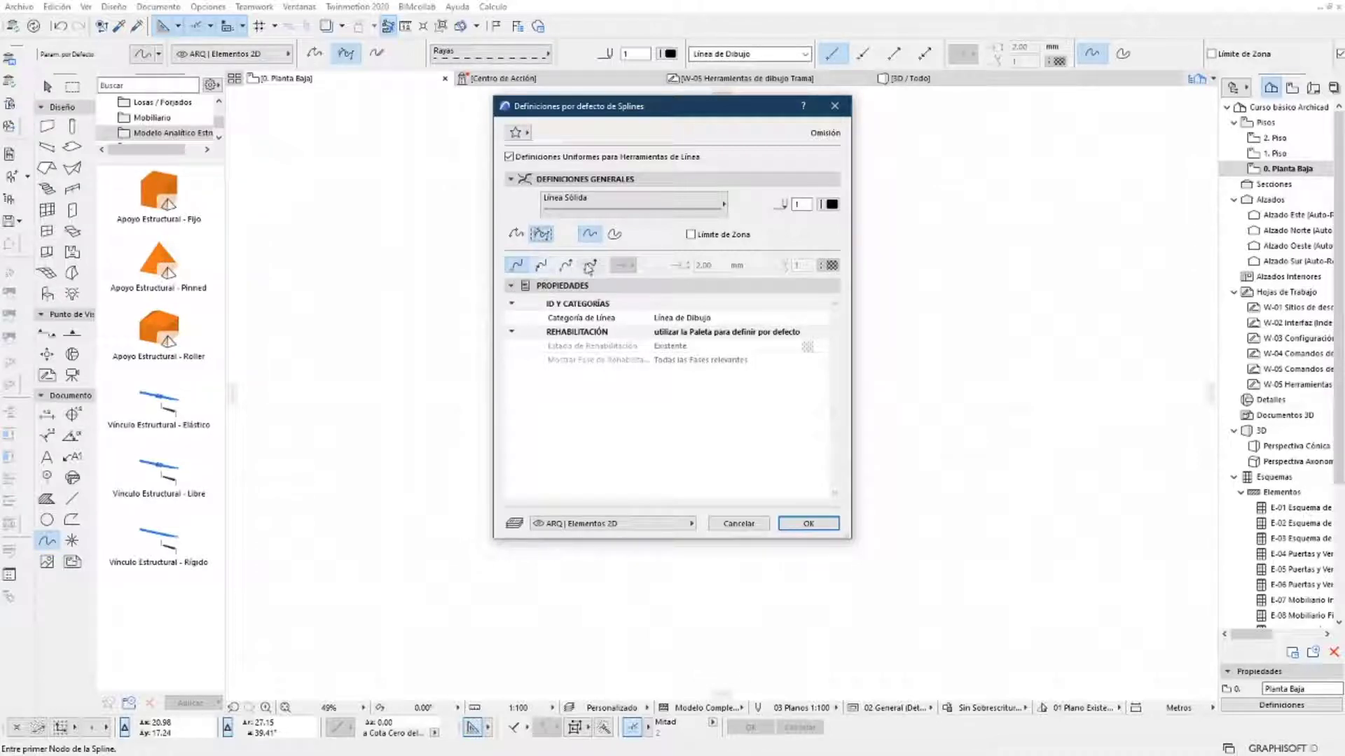
left_click(590, 265)
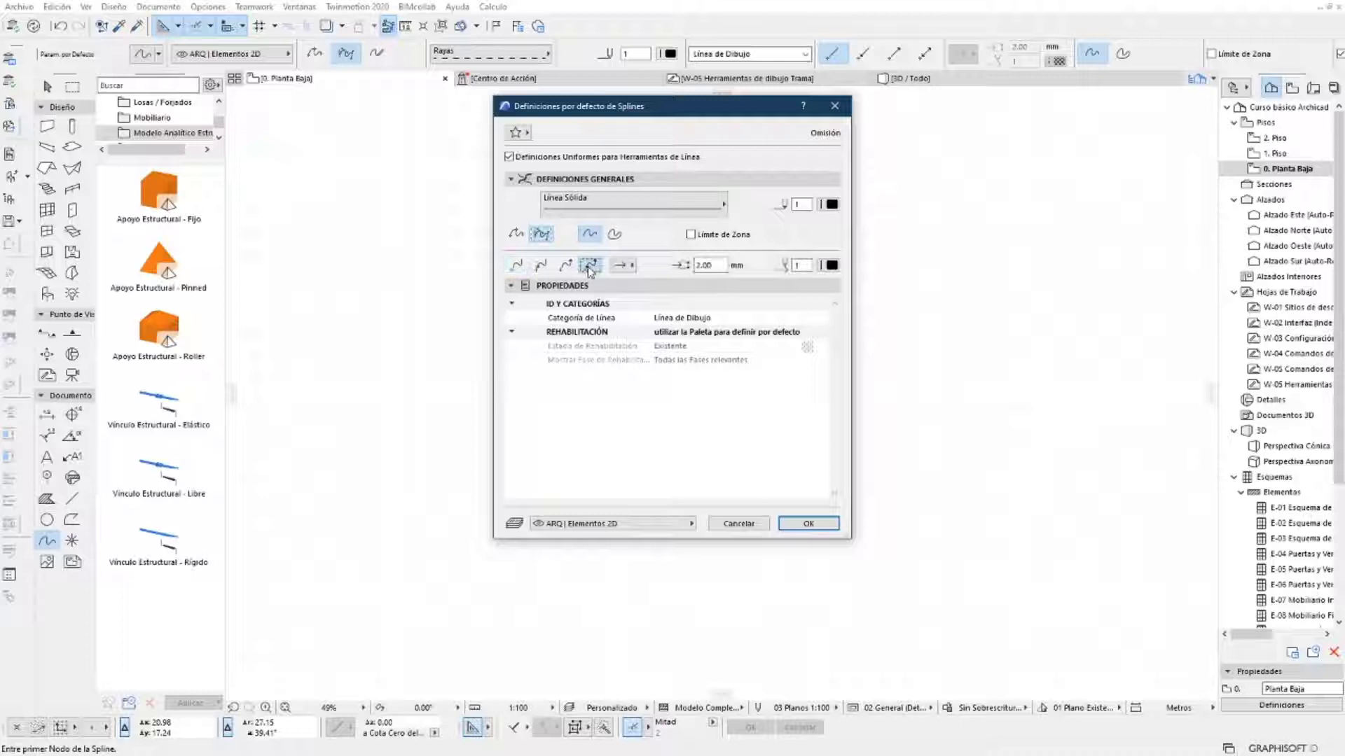
left_click(627, 271)
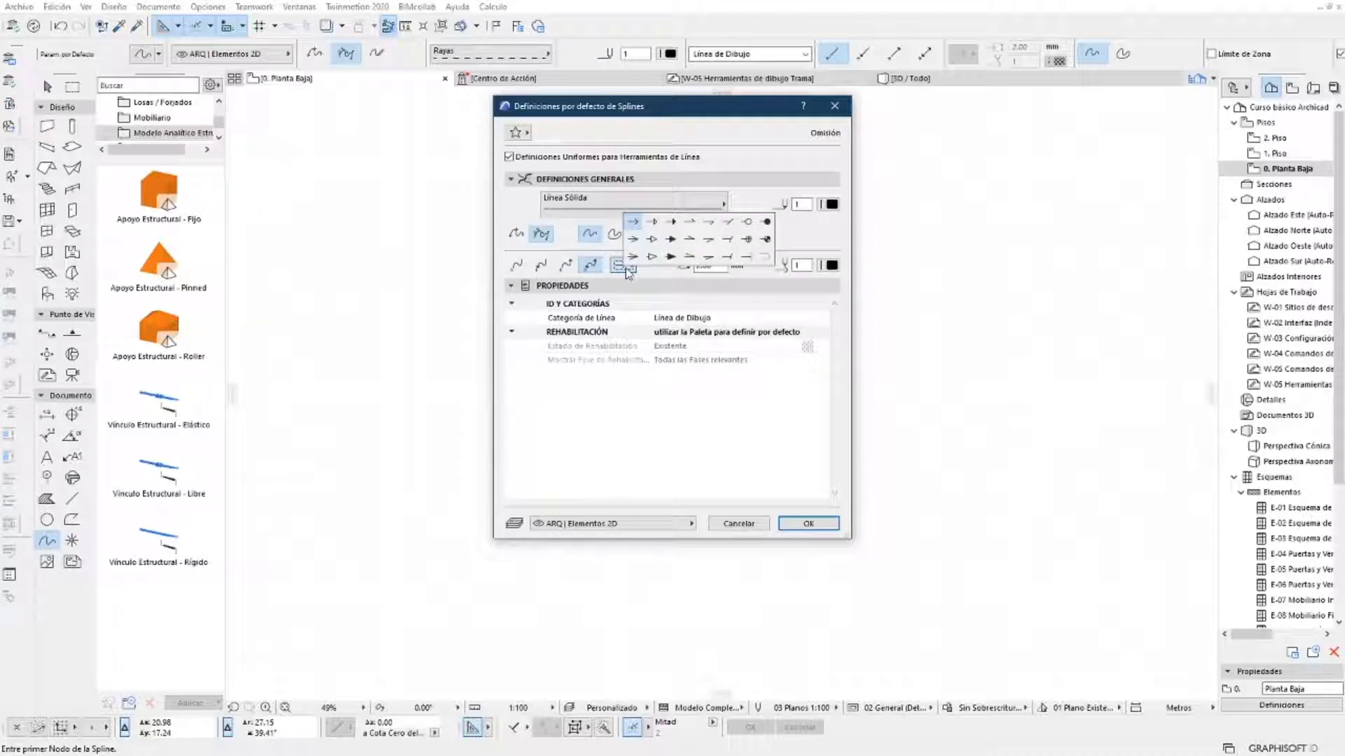
left_click(627, 271)
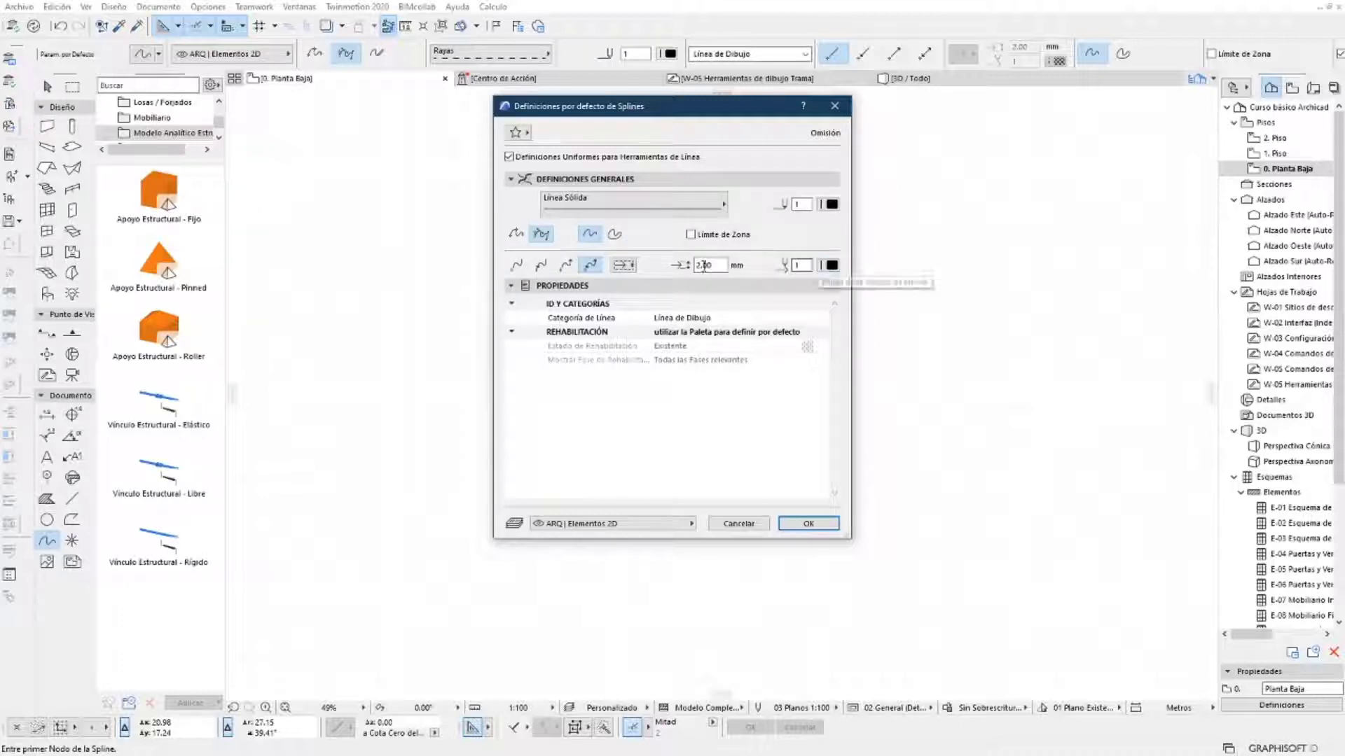
left_click(516, 265)
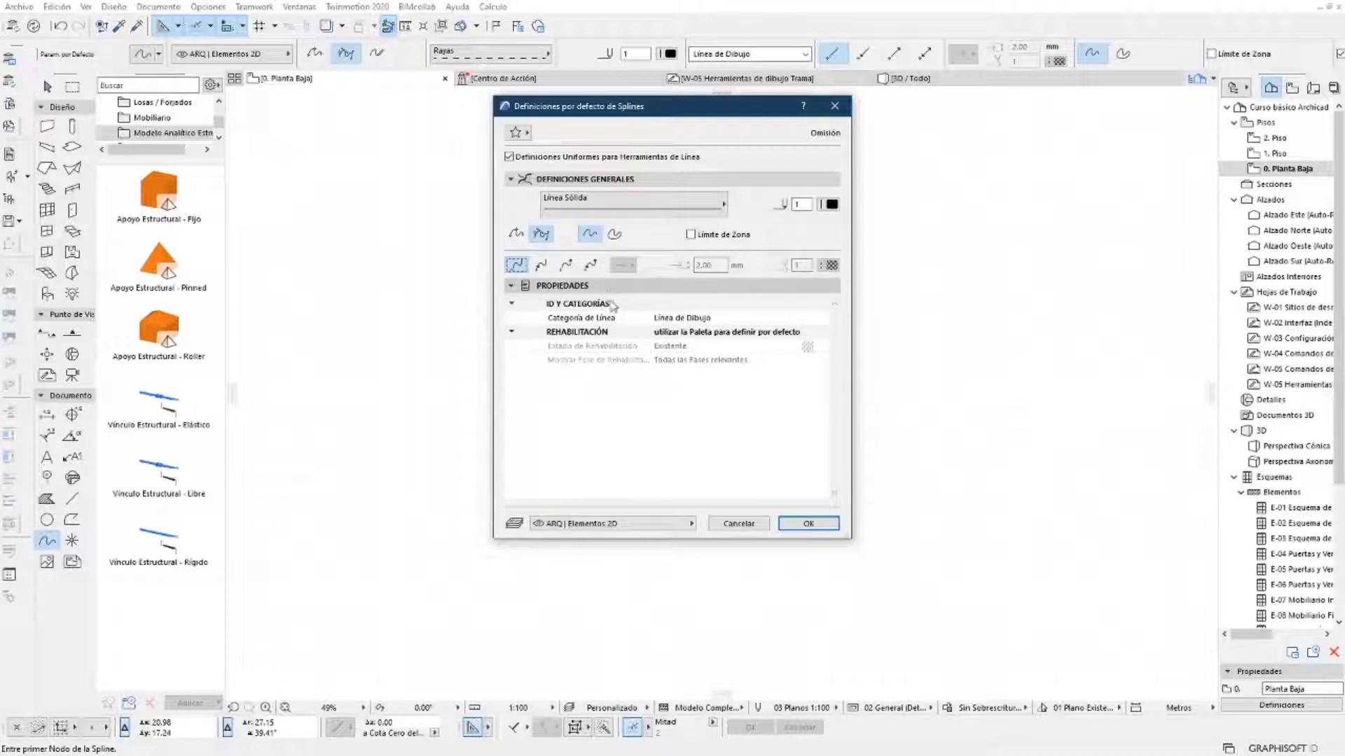
left_click(694, 318)
left_click(821, 318)
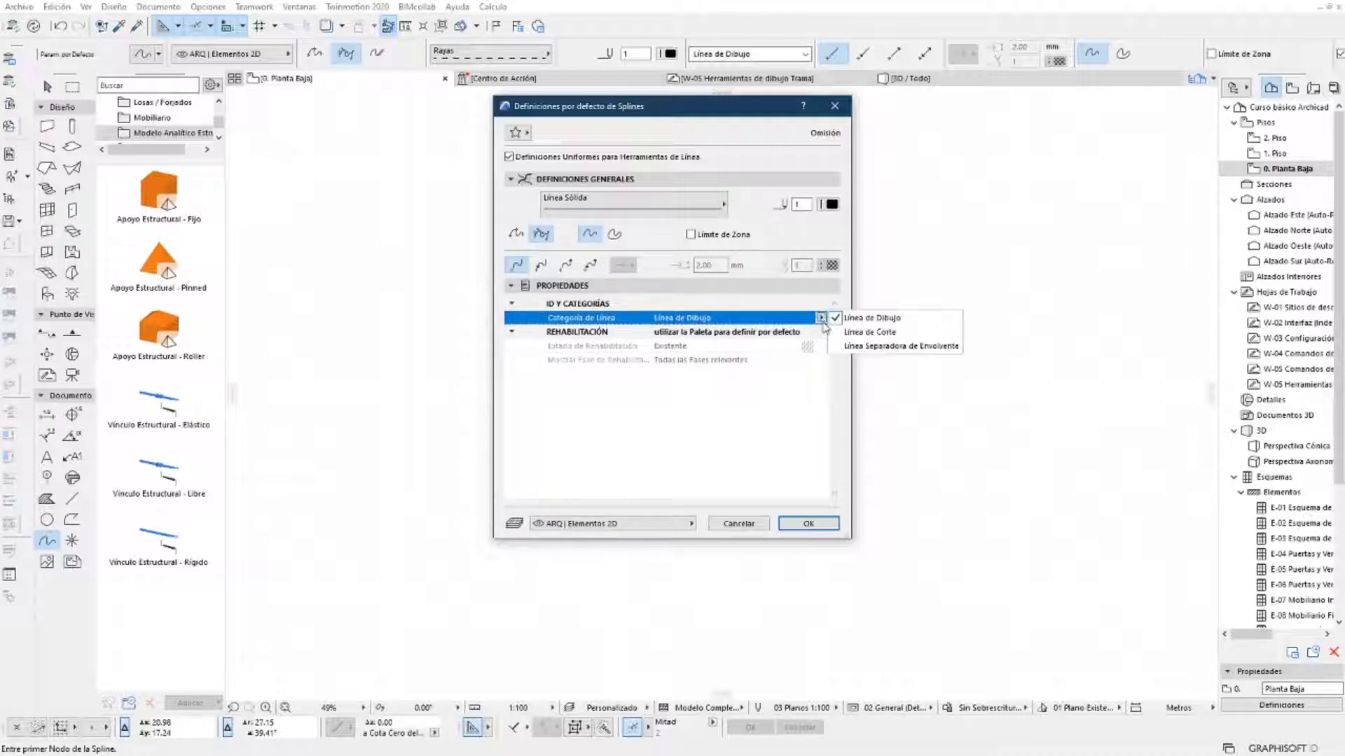
left_click(659, 332)
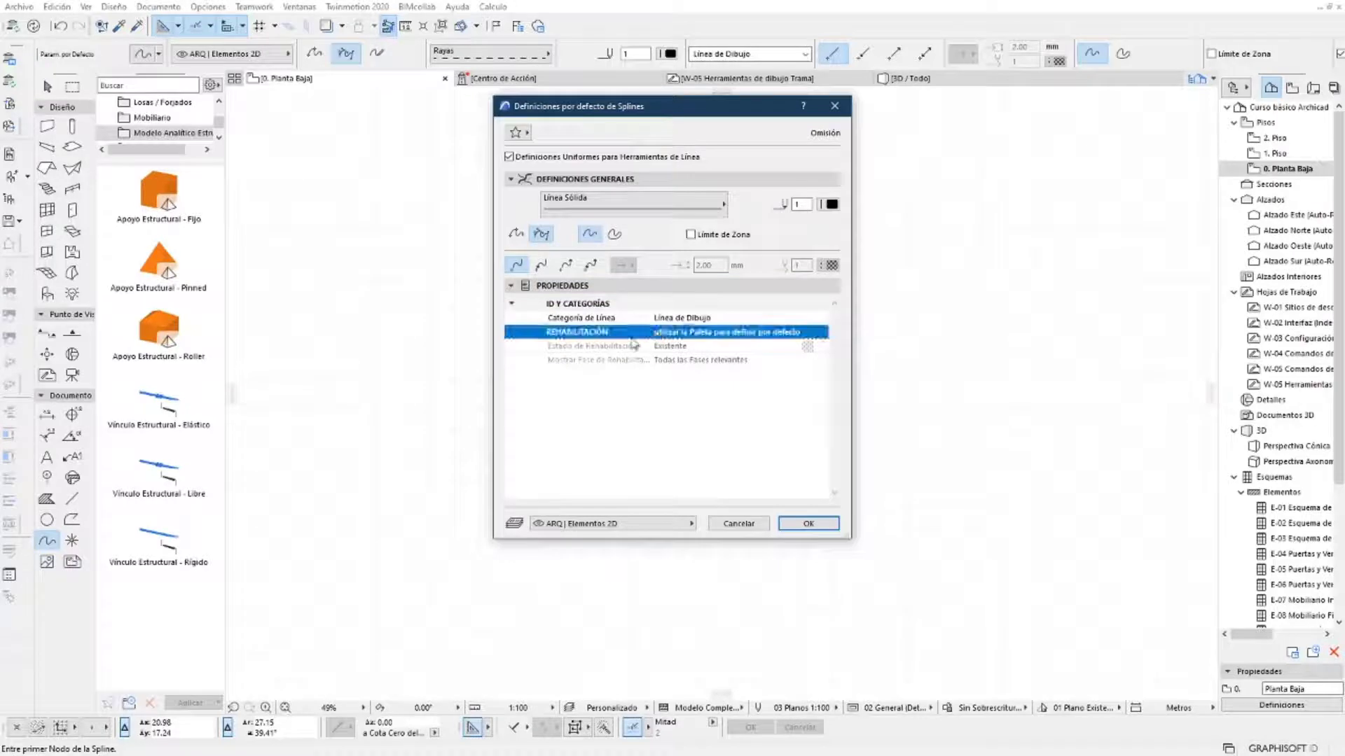
left_click(588, 350)
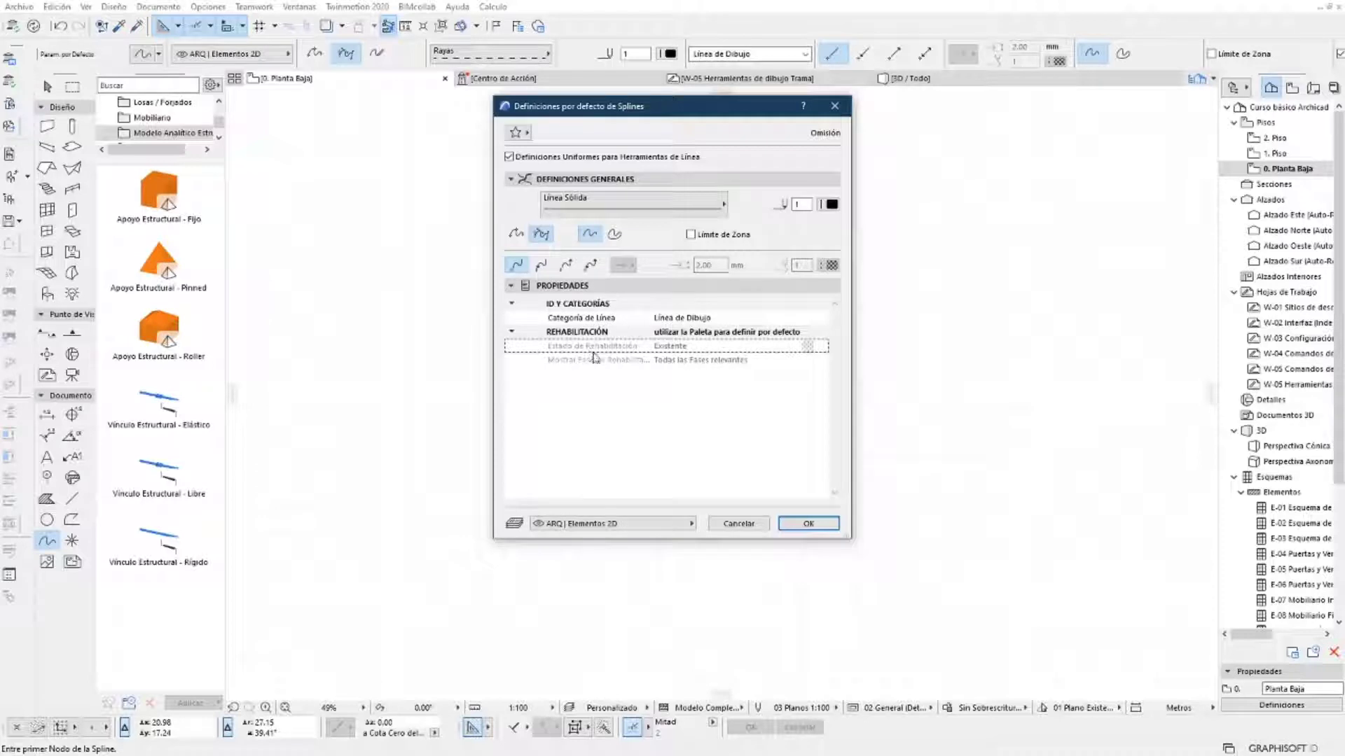
left_click(603, 362)
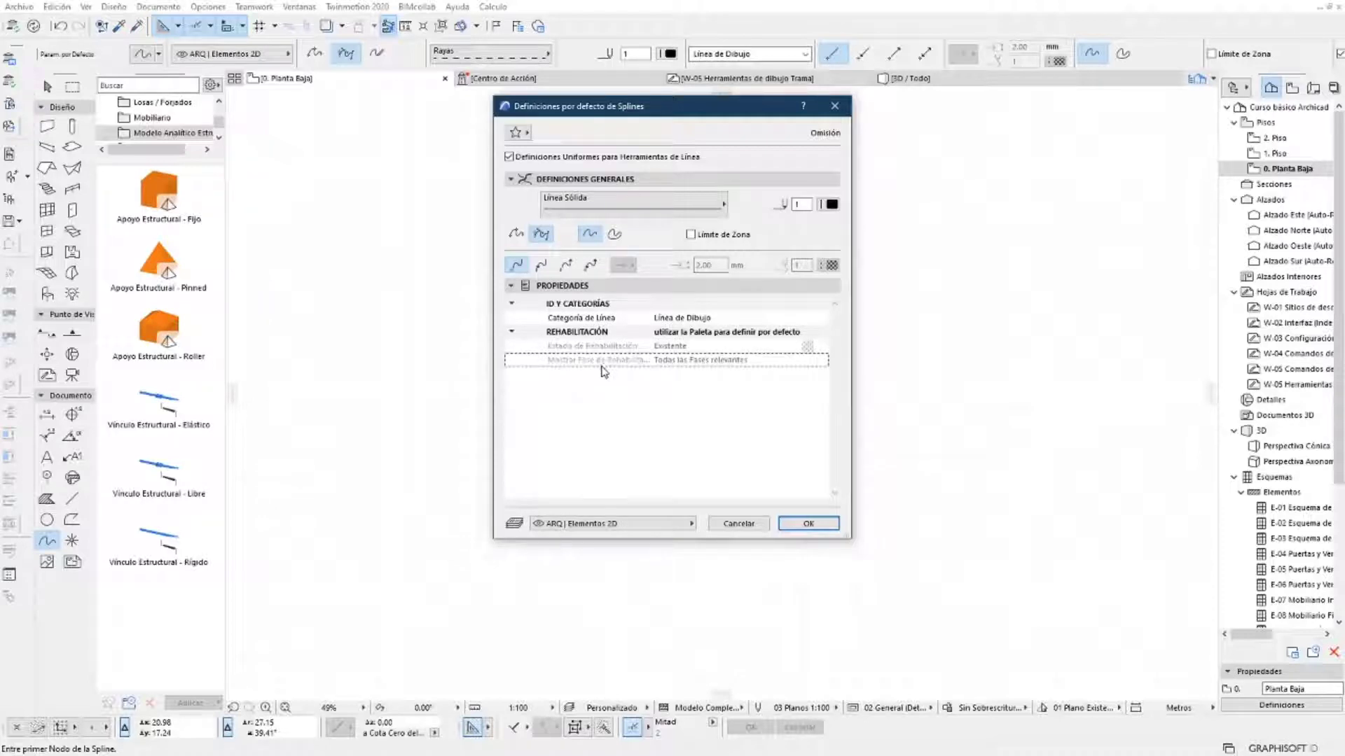
left_click(625, 531)
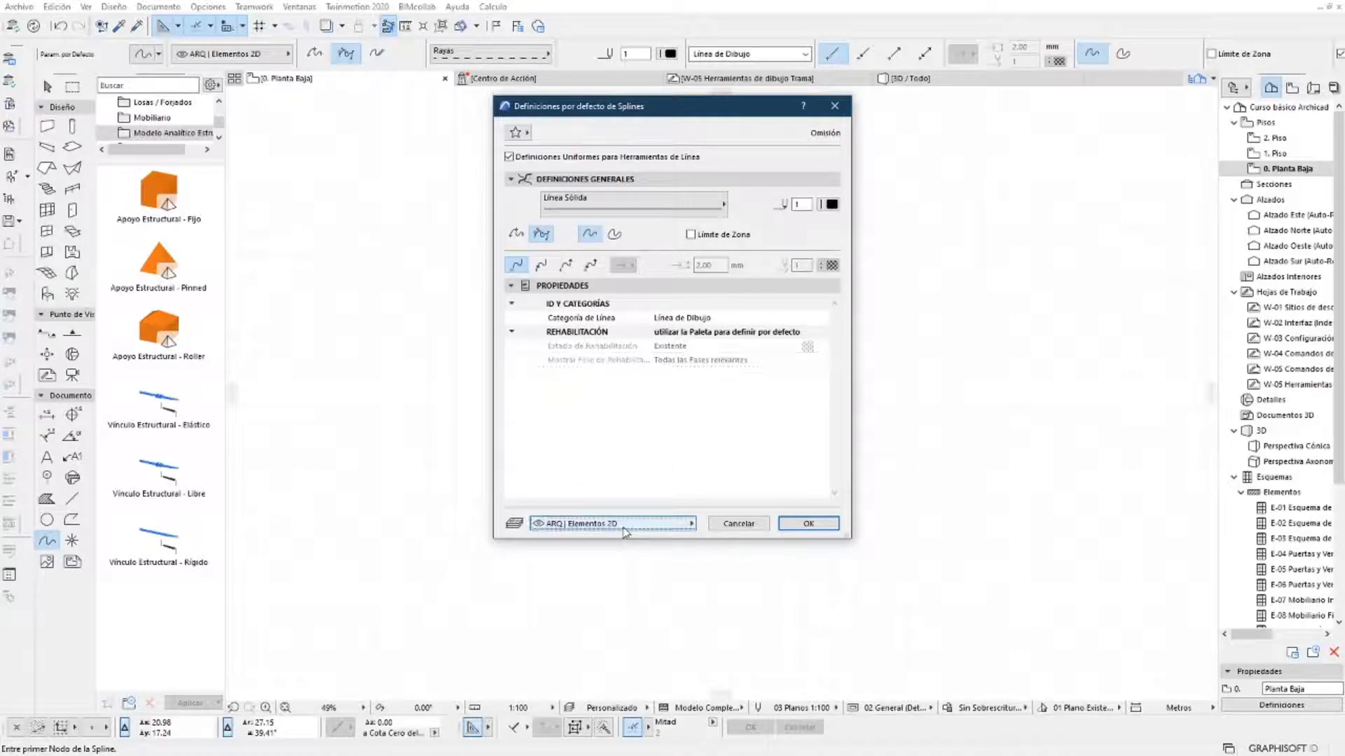
left_click(625, 531)
Confirm the defaults and draw a seven-node wavy natural spline across the plan
left_click(809, 524)
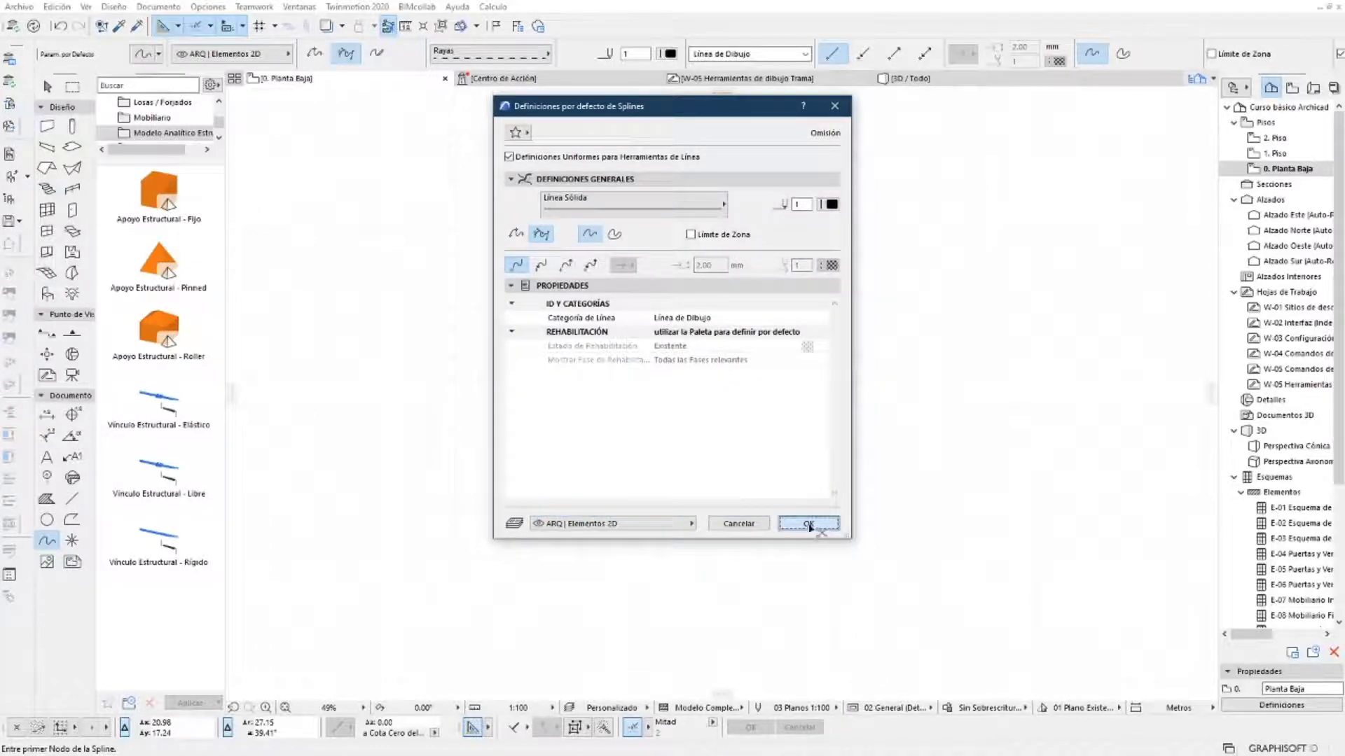
left_click(315, 55)
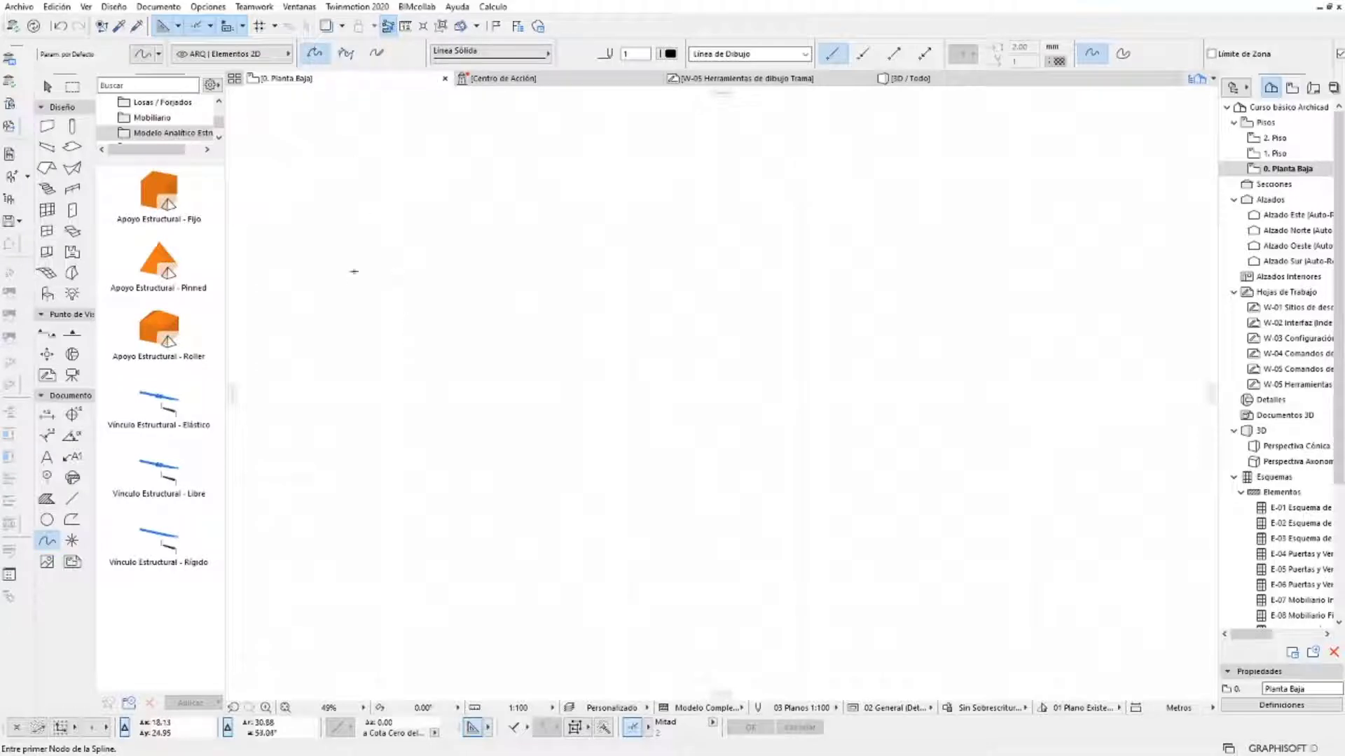
left_click(372, 458)
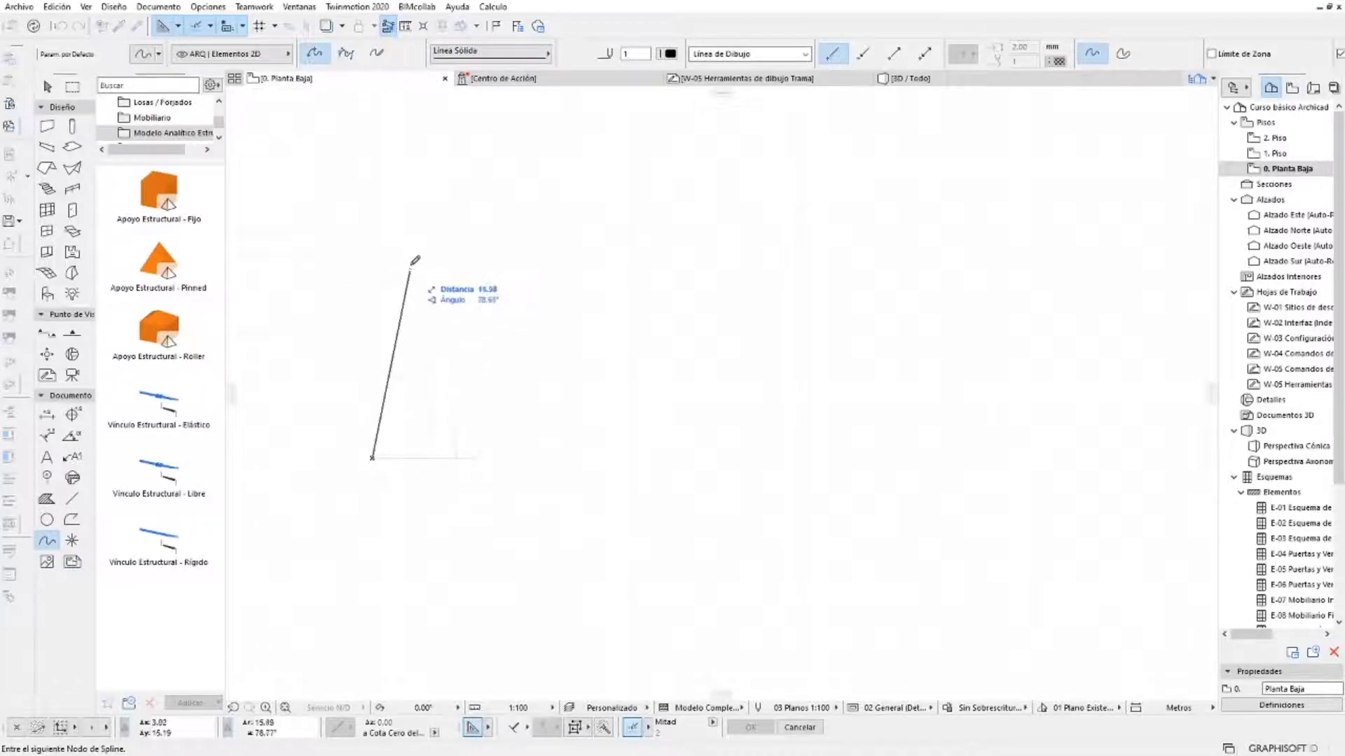
left_click(425, 231)
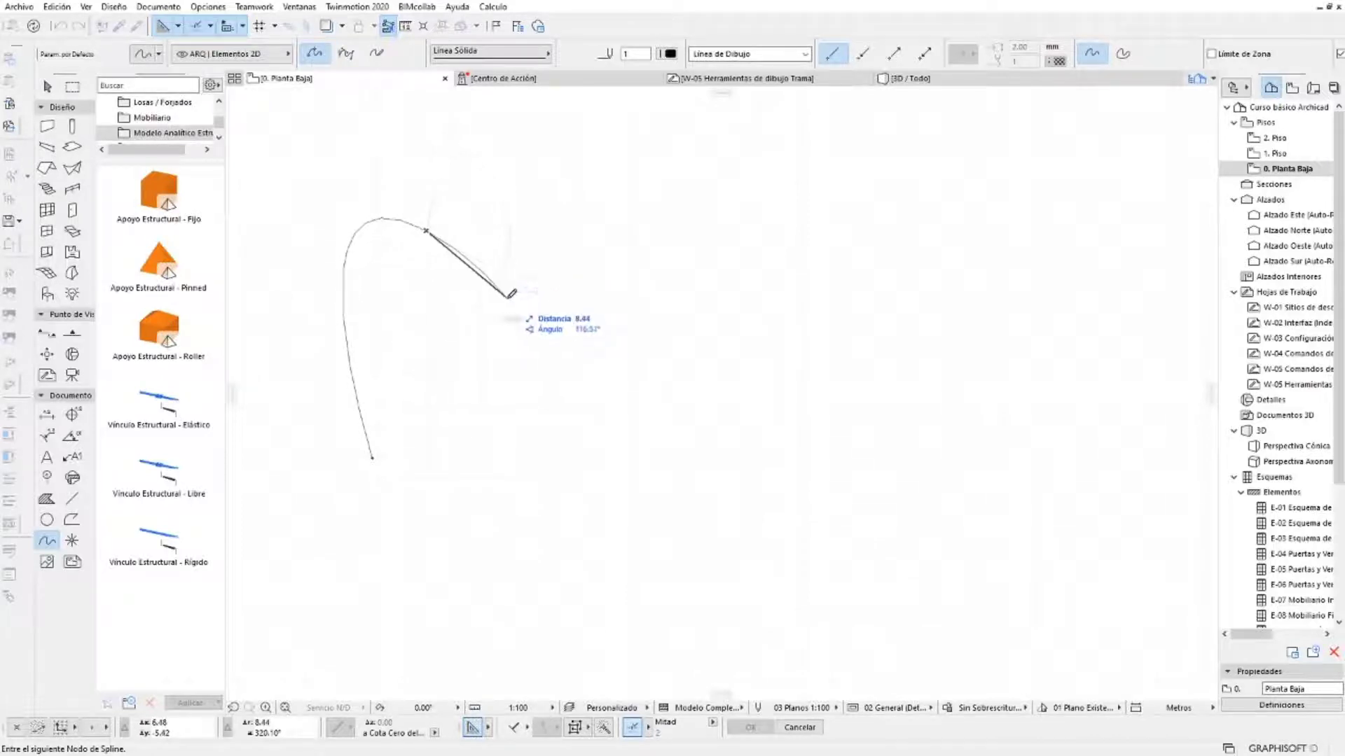
left_click(506, 299)
left_click(559, 313)
left_click(587, 189)
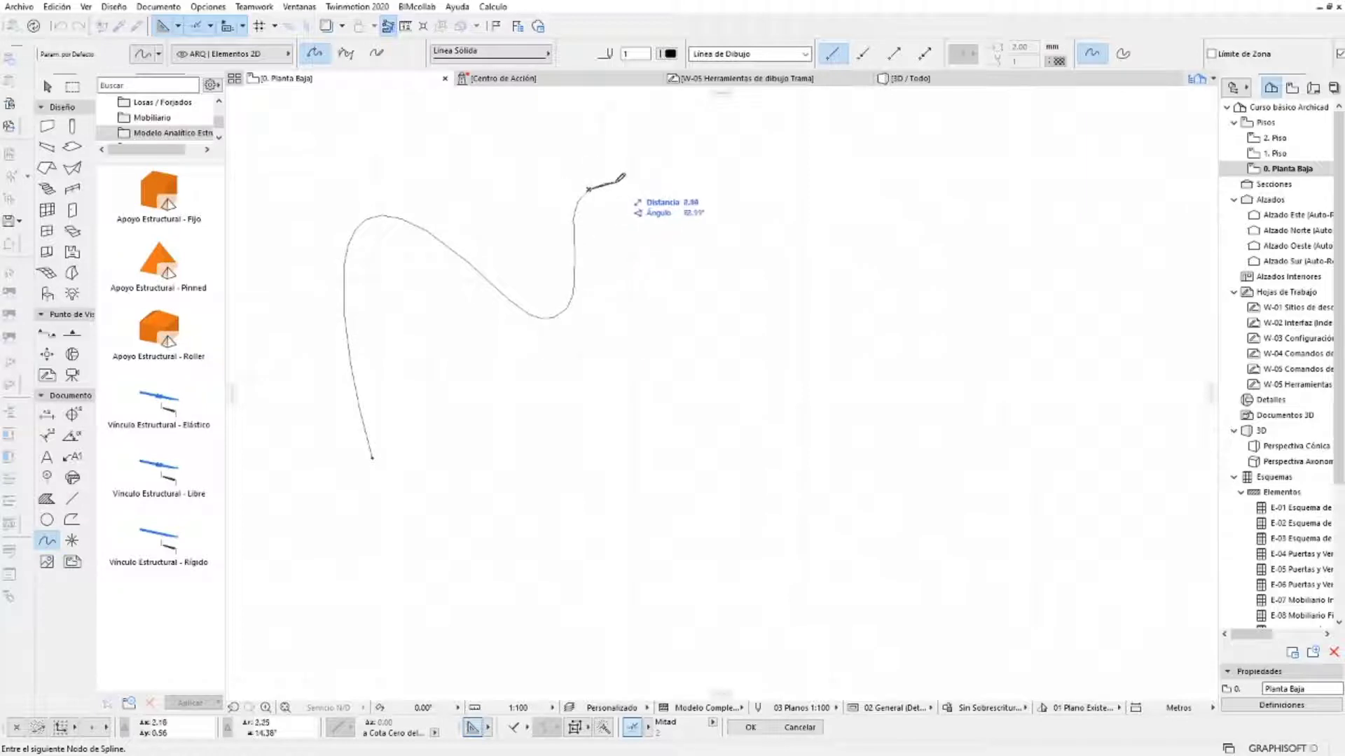
left_click(715, 259)
double_click(746, 218)
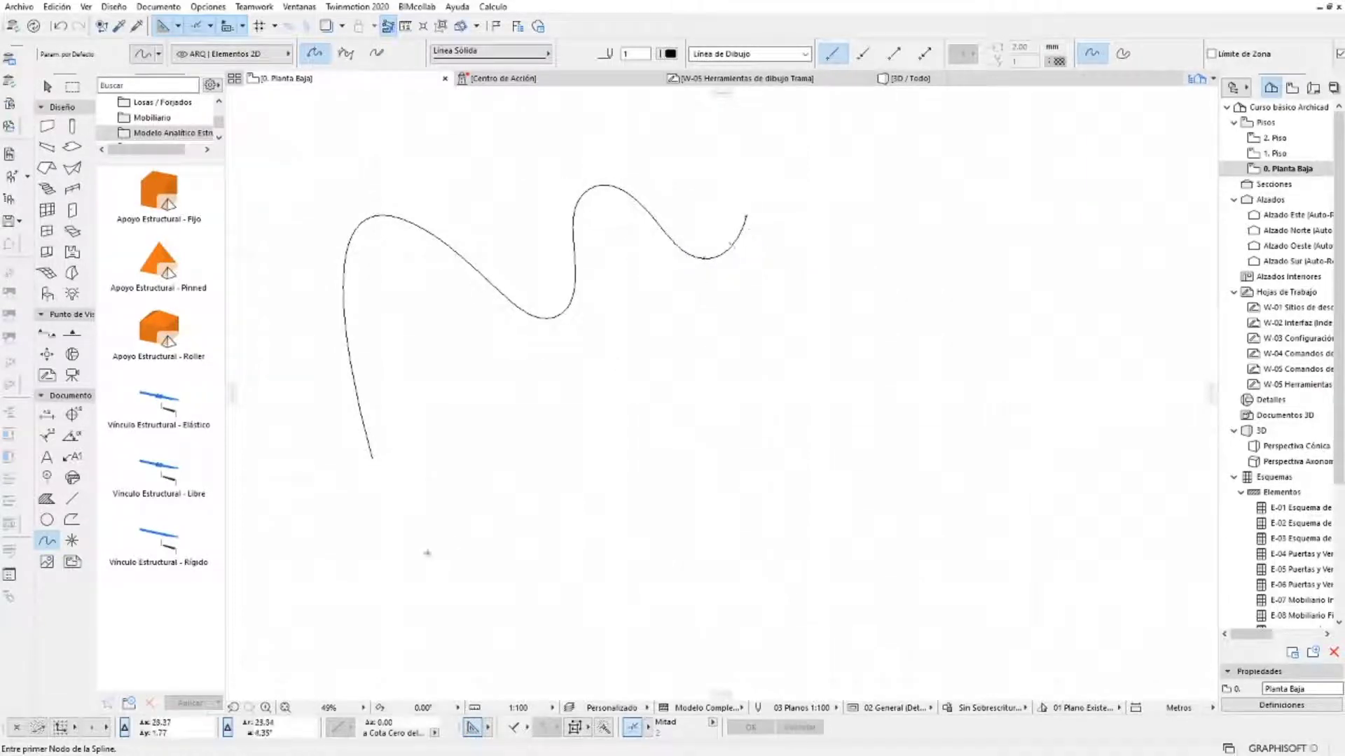
Draw a second wavy spline below the first, finishing it from the right-click menu
left_click(462, 534)
left_click(571, 401)
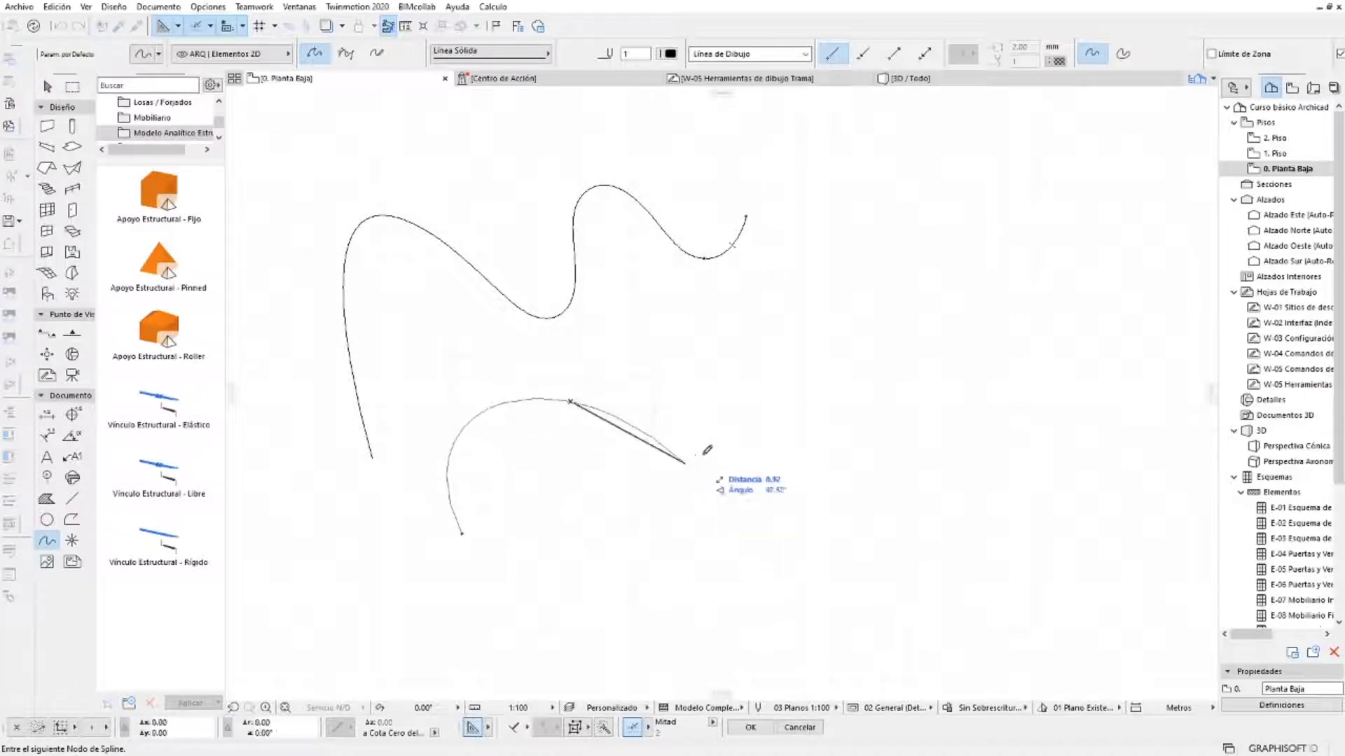
left_click(685, 462)
left_click(742, 306)
right_click(790, 319)
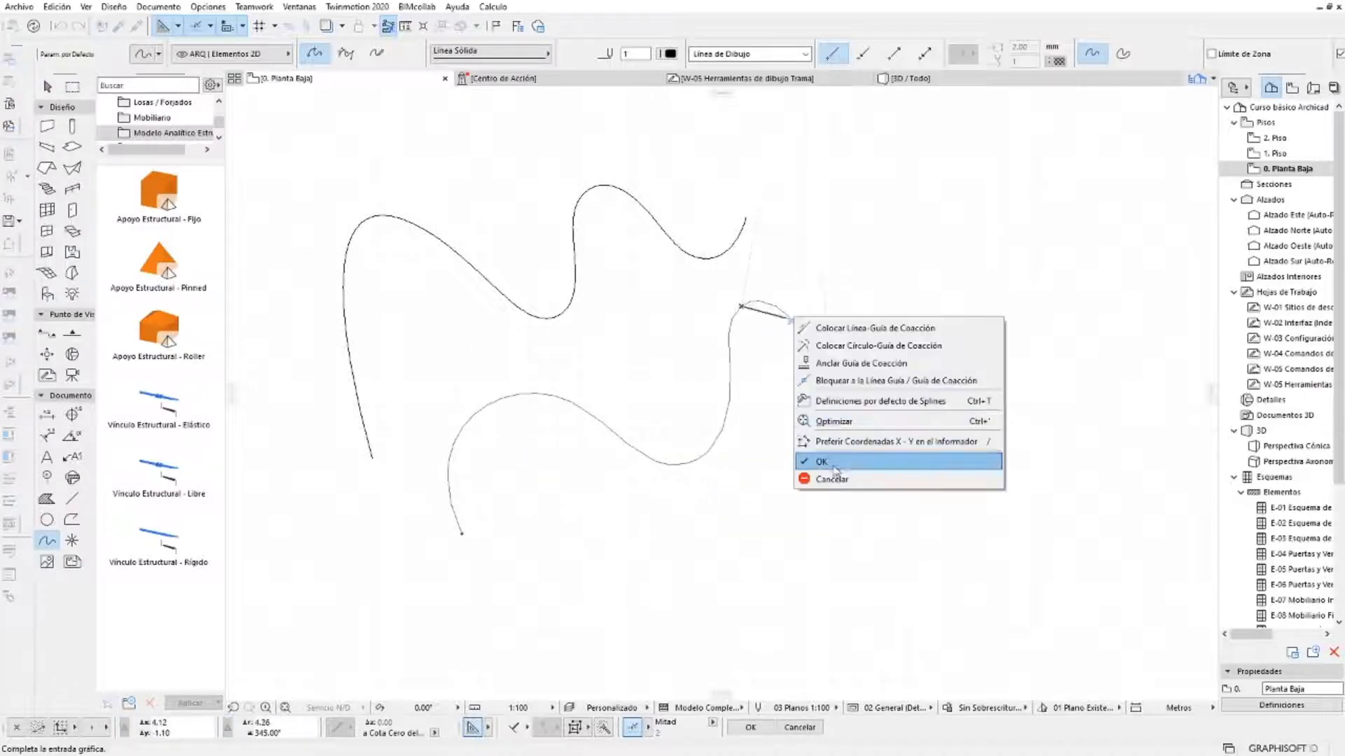
left_click(844, 463)
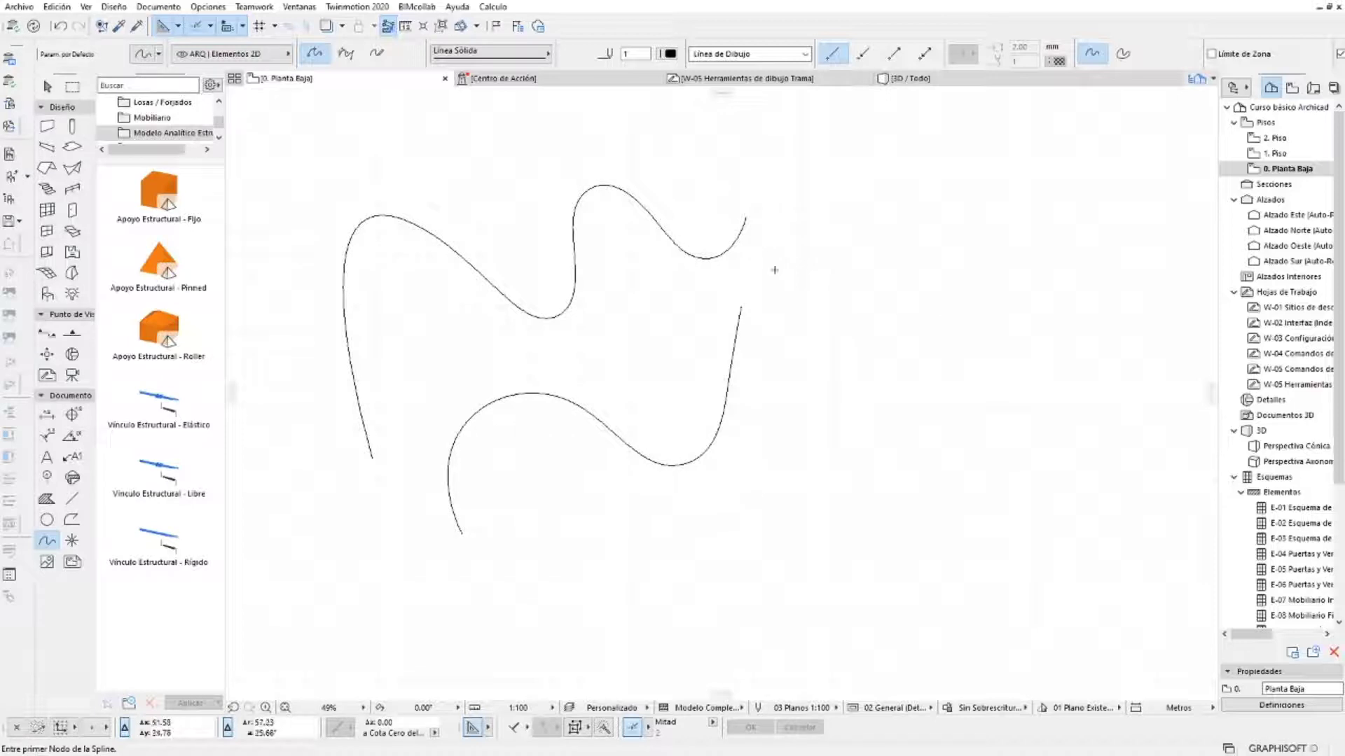
Revert the upper spline's Bézier conversion to its earlier wavy shape and deselect both curves
left_click(731, 254, "shift")
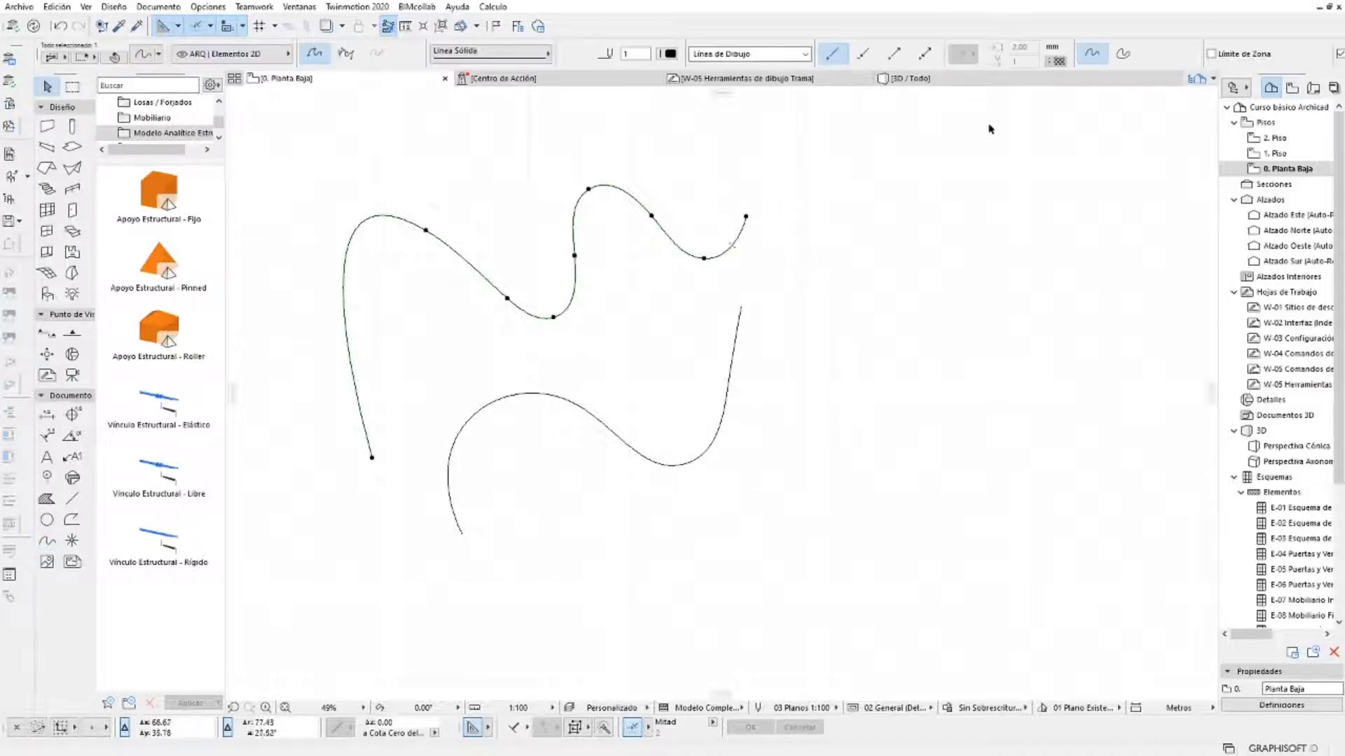
left_click(1123, 54)
scroll(841, 420, "down", 1)
scroll(840, 421, "down", 1)
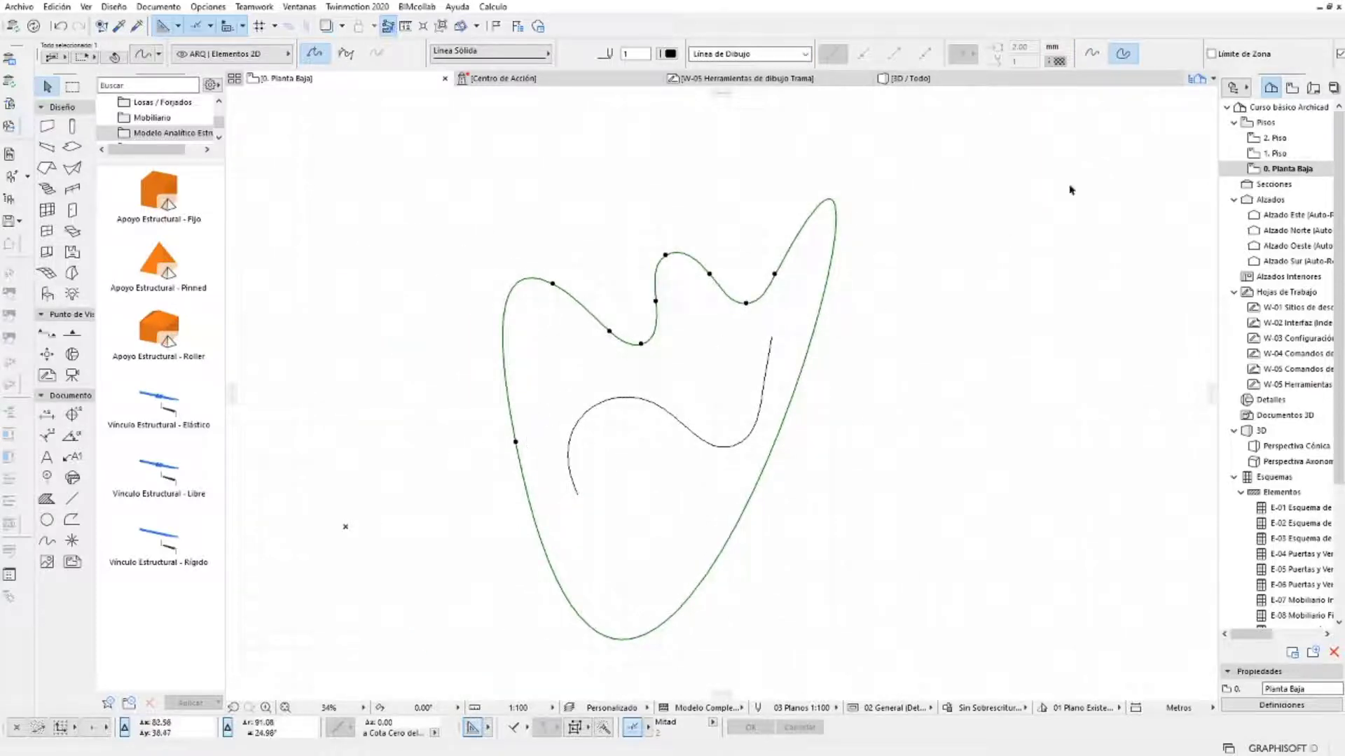
left_click(1092, 54)
left_click(769, 370)
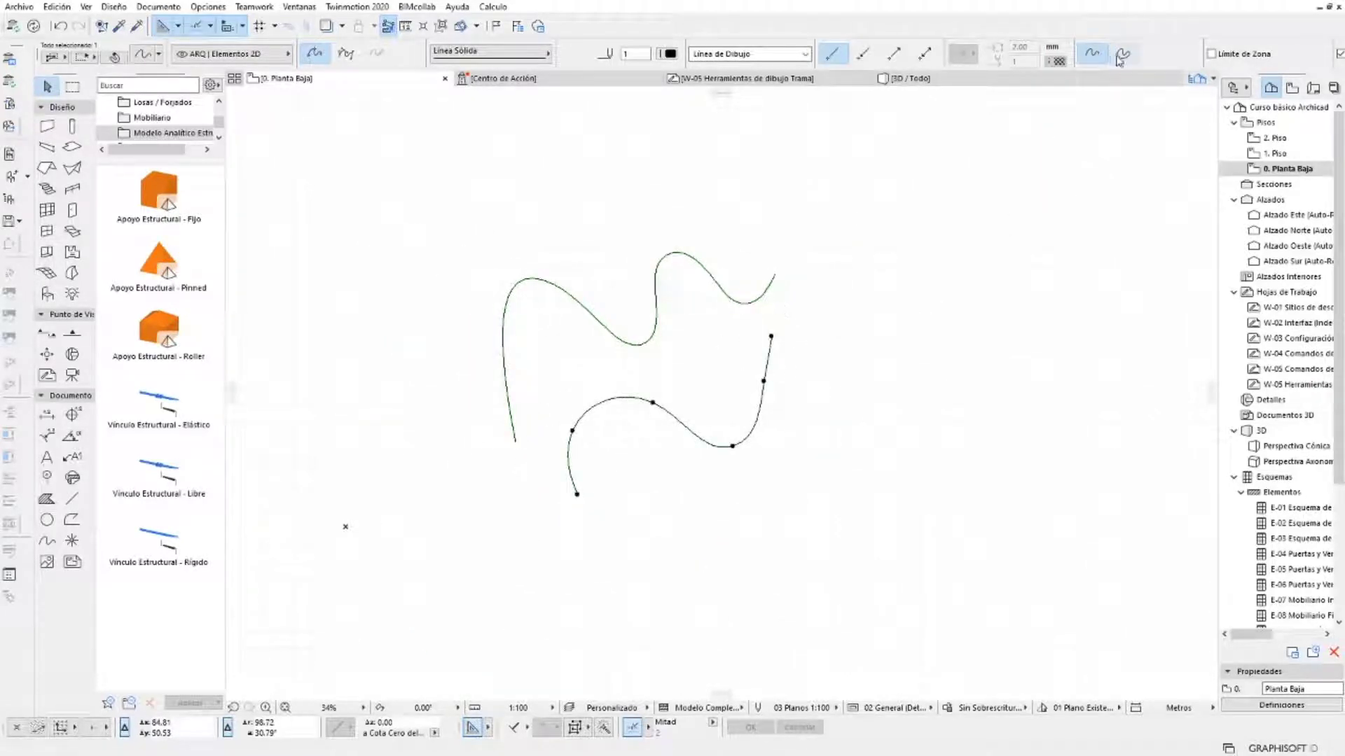
left_click(554, 335)
scroll(553, 335, "up", 1)
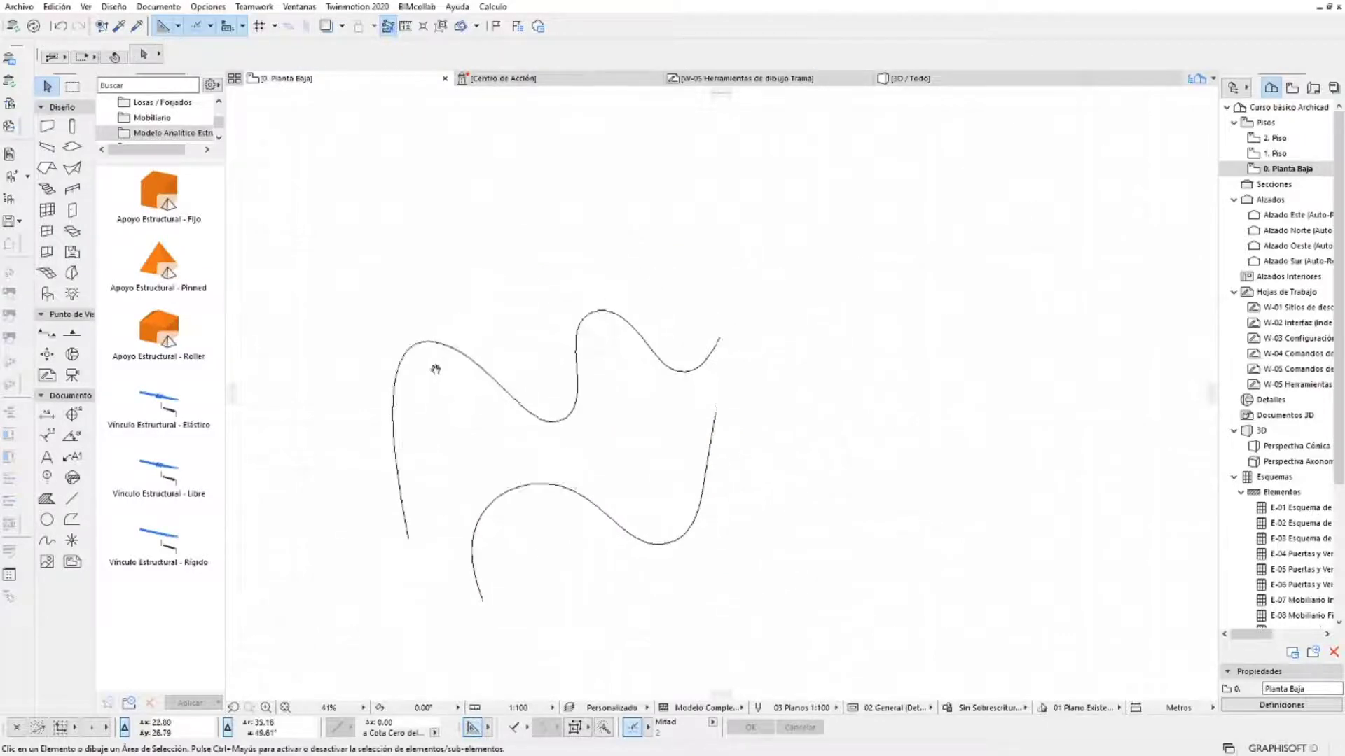
Draw an angular seven-node Bézier spline in free space above the existing curves
left_click(47, 540)
left_click(345, 54)
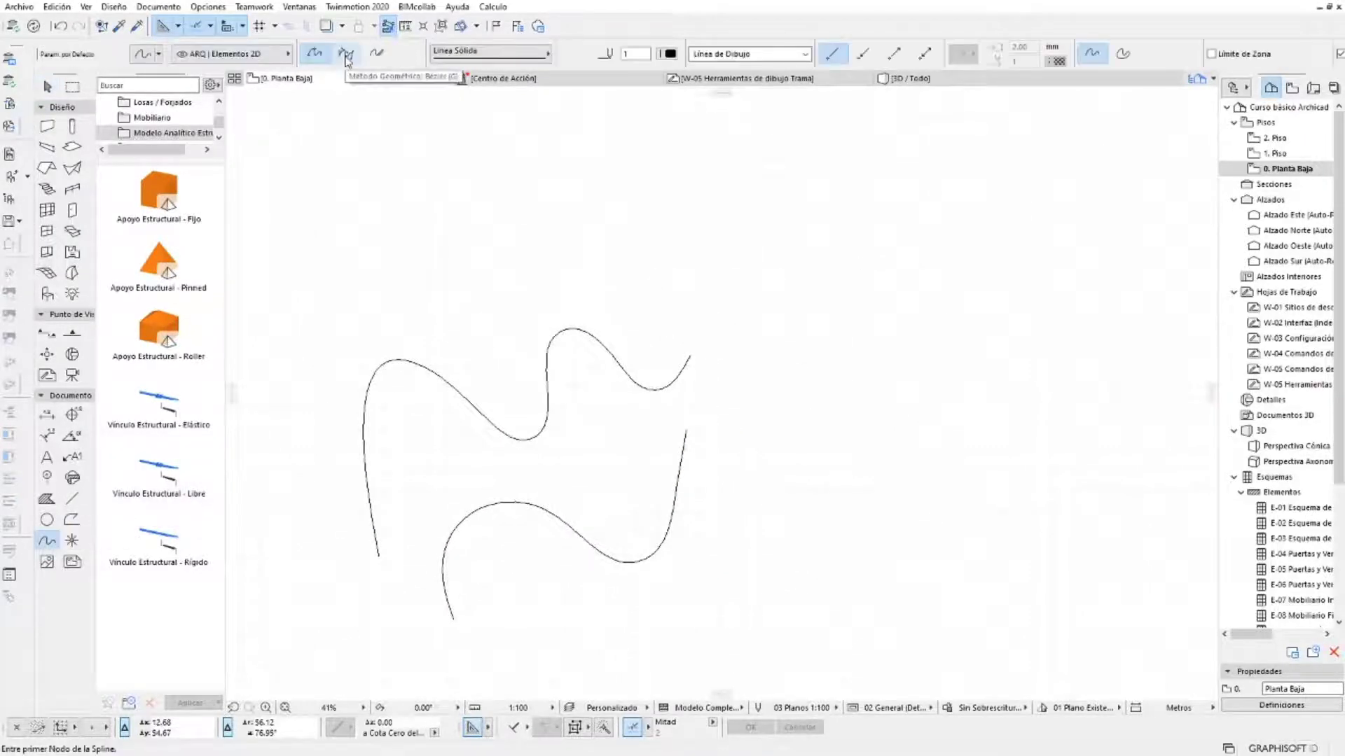
middle_click_drag(332, 280, 385, 366)
left_click(353, 368)
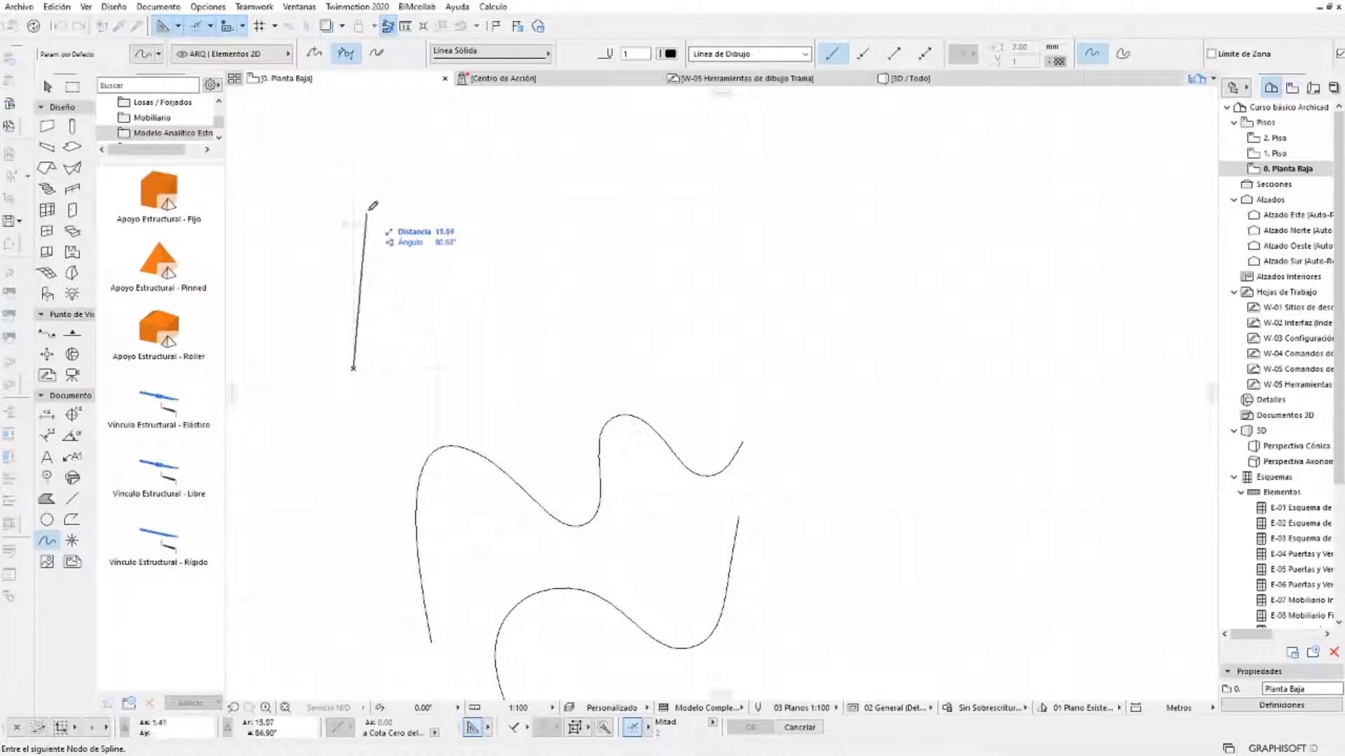
left_click(383, 181)
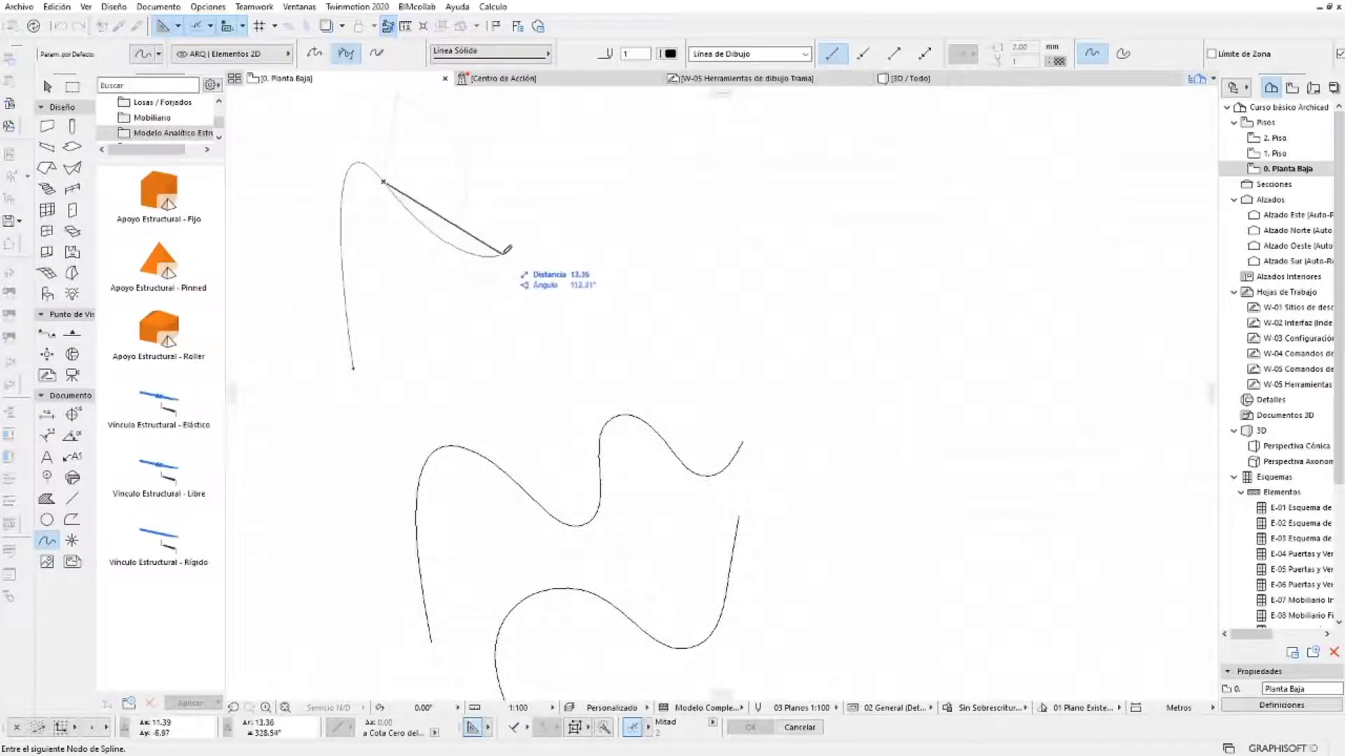
left_click(502, 253)
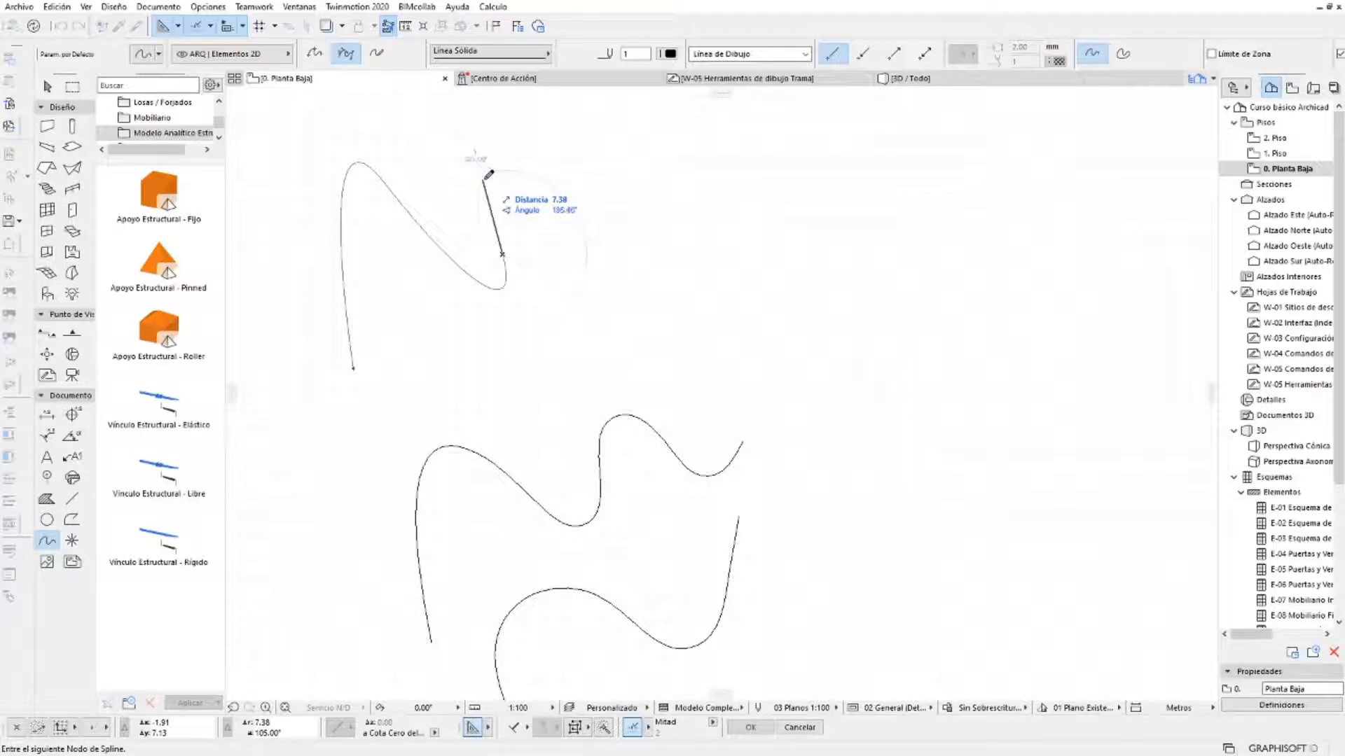
left_click(539, 164)
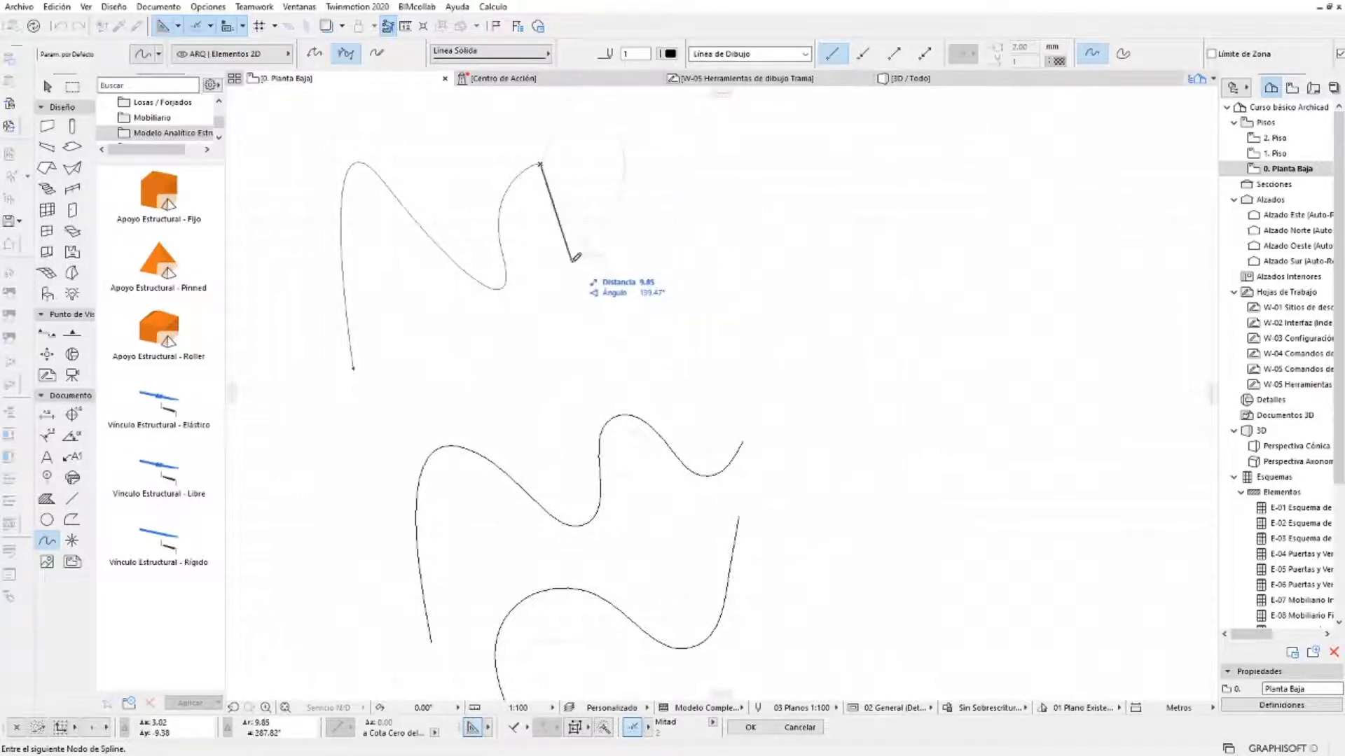
left_click(573, 261)
left_click(692, 193)
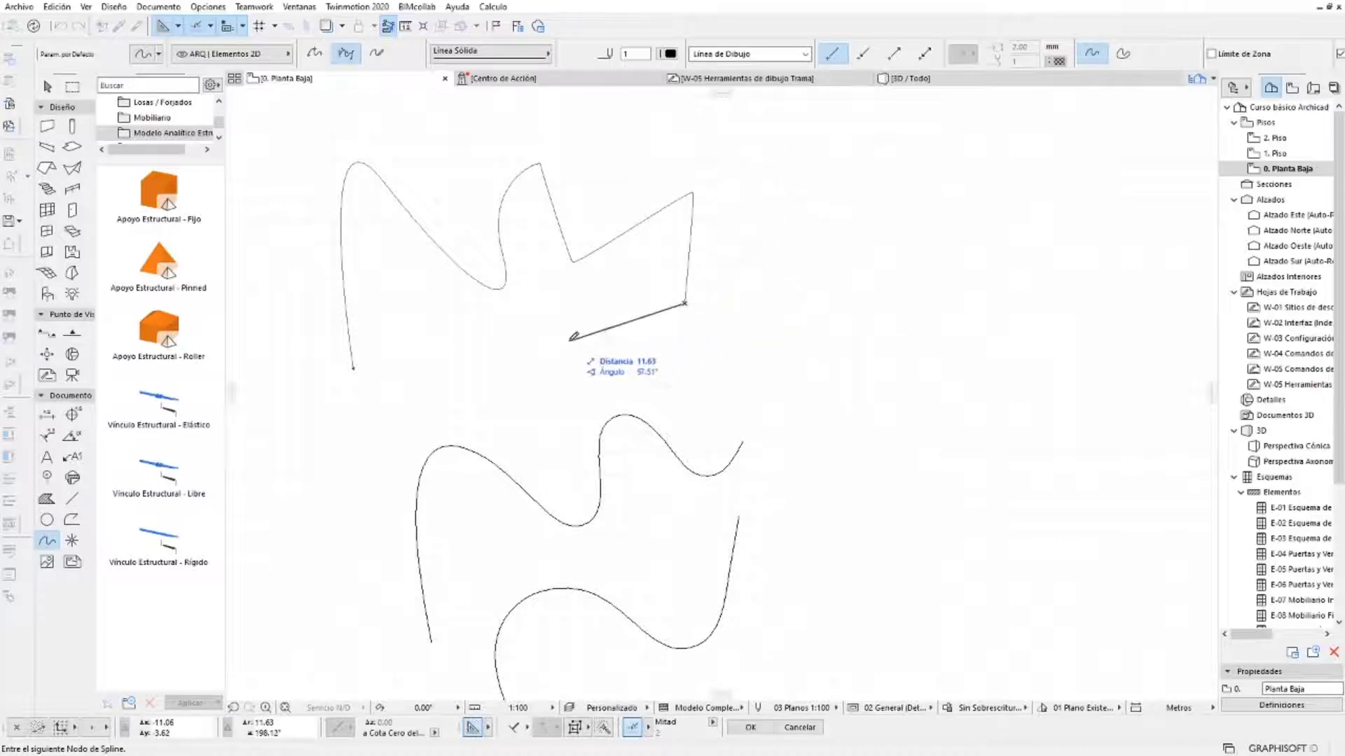
double_click(550, 304)
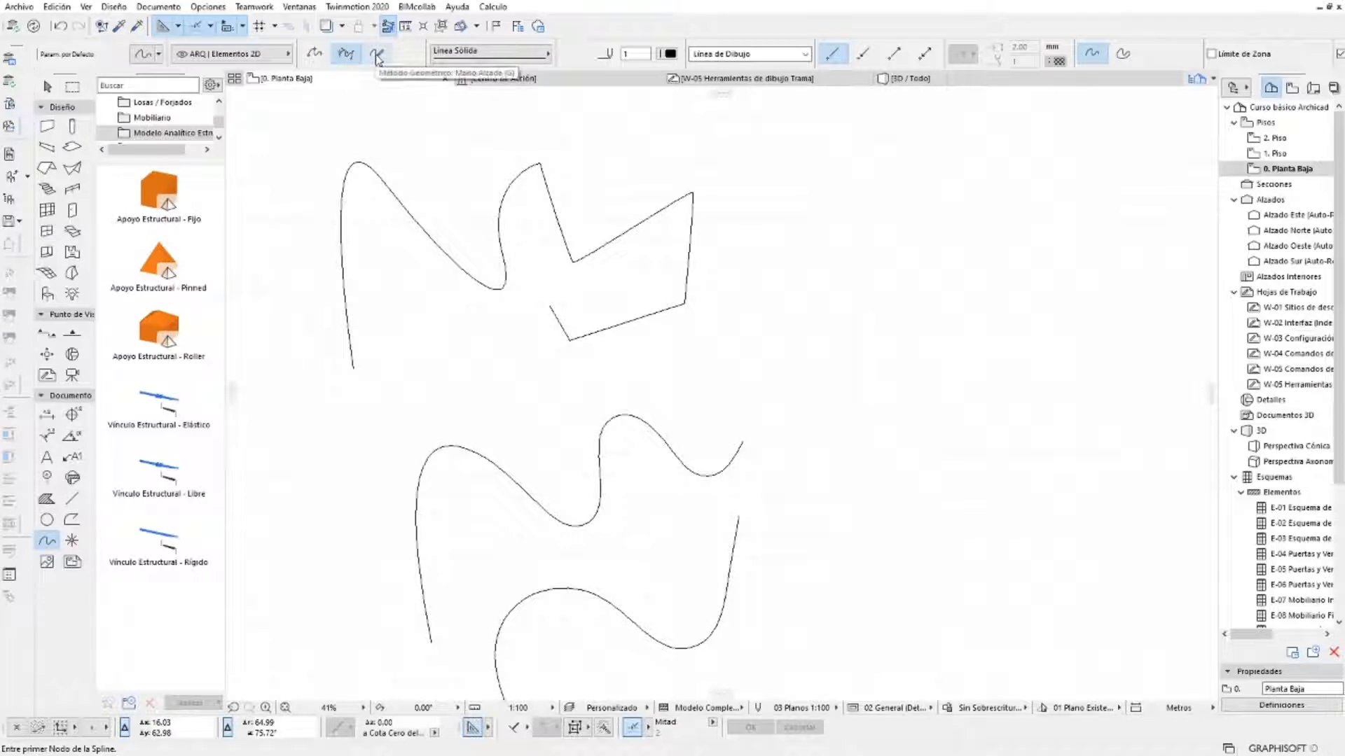
Sketch two wavy freehand splines, a long one and a smaller one below
left_click(377, 53)
scroll(394, 184, "down", 2)
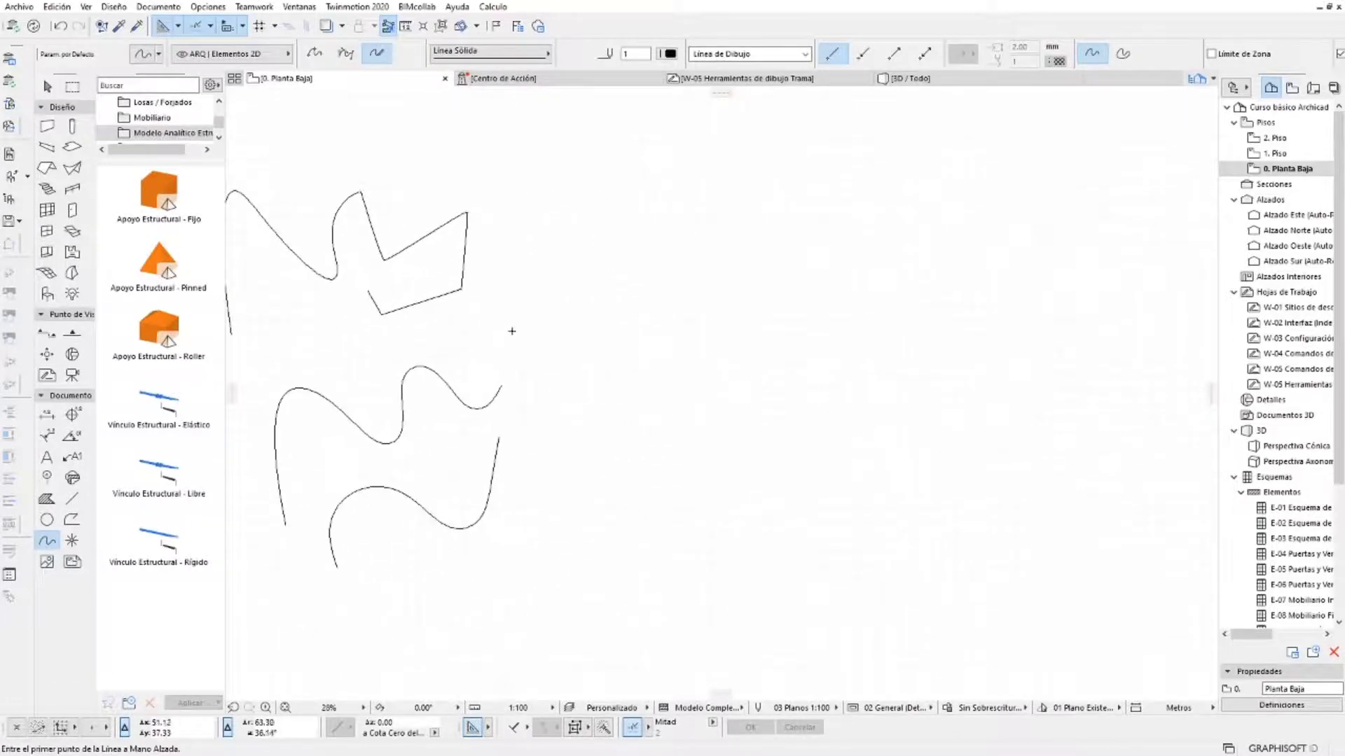
mouse_move(504, 342)
left_mouse_down()
mouse_move(626, 218)
mouse_move(776, 215)
left_mouse_up()
scroll(714, 251, "up", 2)
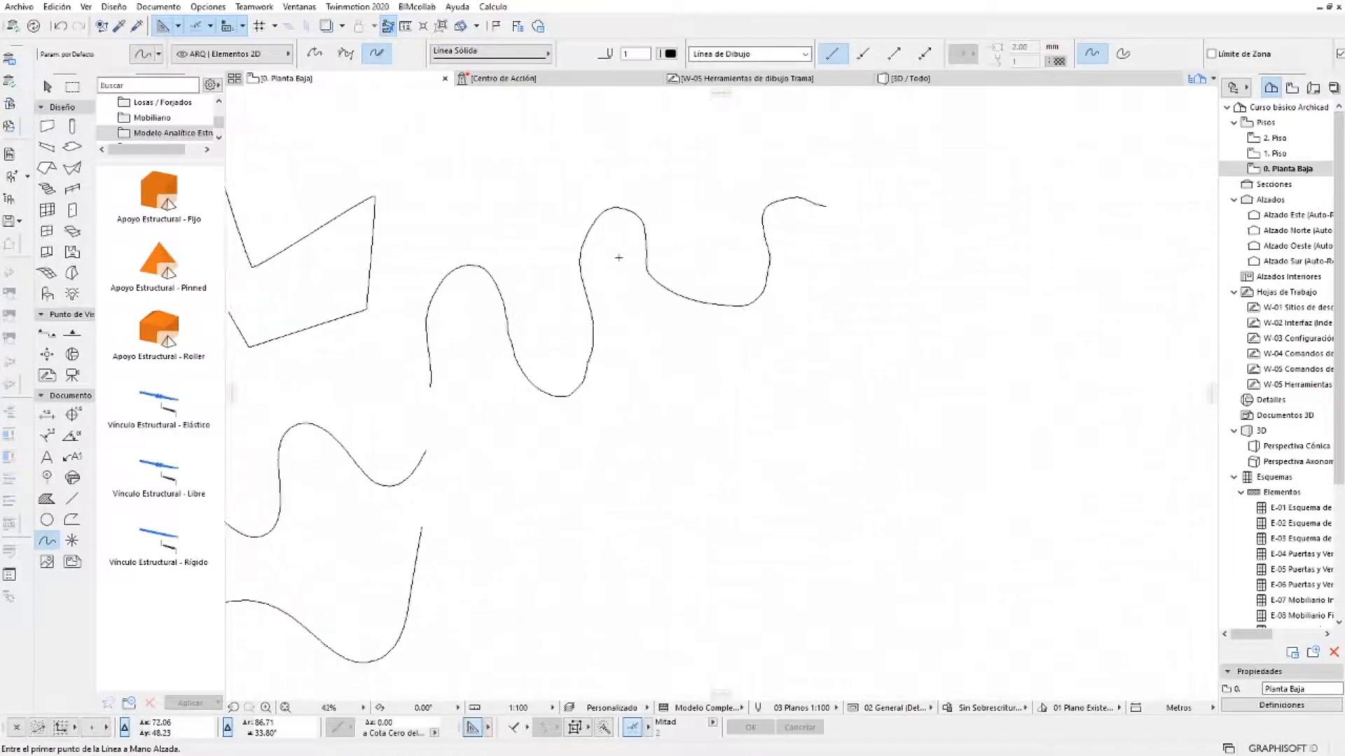
scroll(703, 258, "up", 2)
scroll(712, 291, "up", 2)
scroll(653, 362, "down", 1)
mouse_move(459, 595)
left_mouse_down()
mouse_move(465, 510)
mouse_move(525, 497)
mouse_move(579, 570)
mouse_move(729, 465)
mouse_move(814, 477)
left_mouse_up()
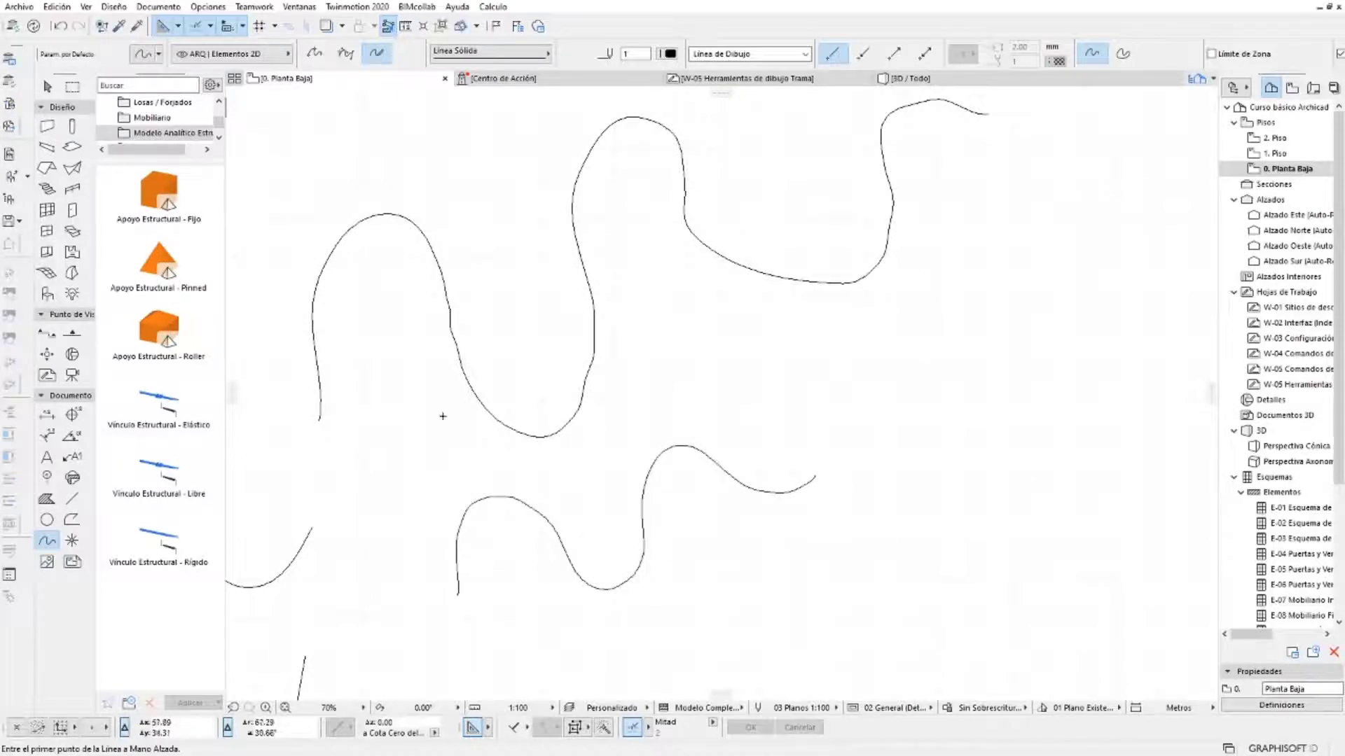
Select each freehand spline to inspect its nodes, then clear the selection
left_click(46, 86)
left_click(558, 433)
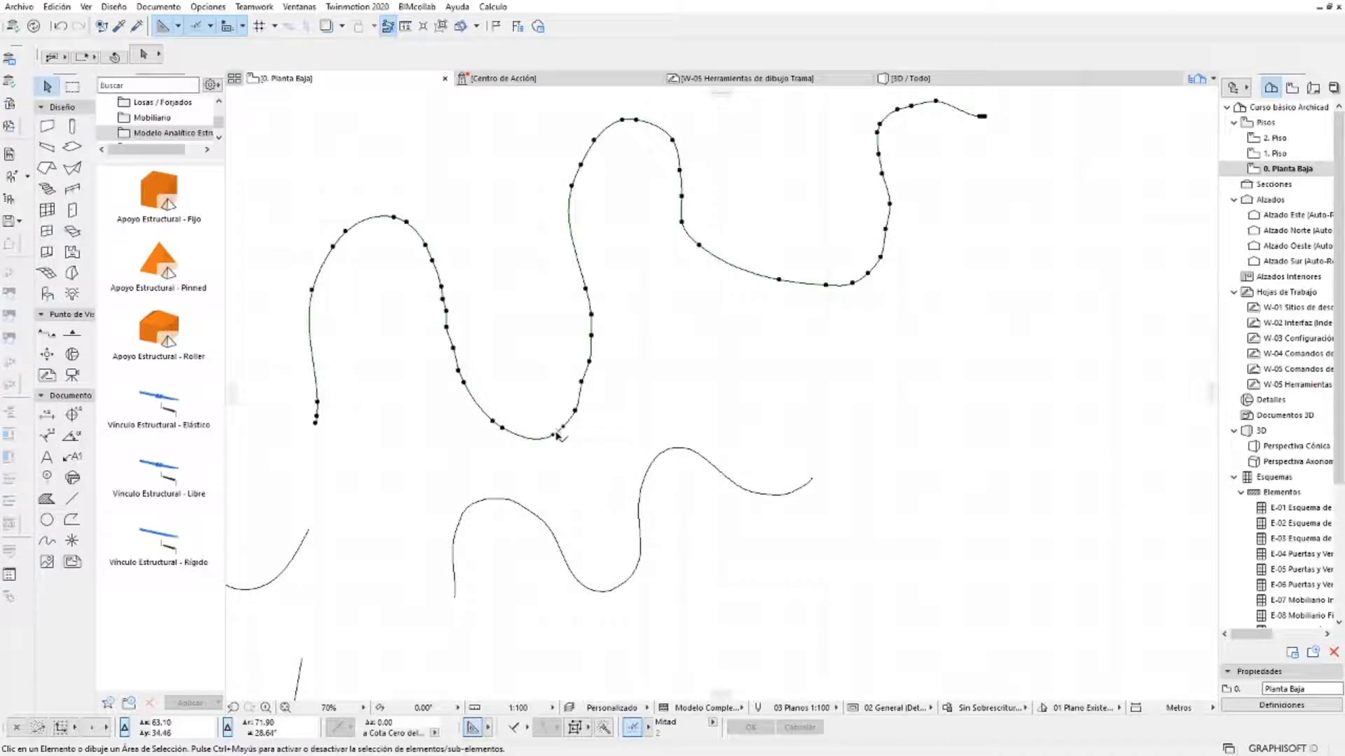
middle_click_drag(472, 385, 512, 487)
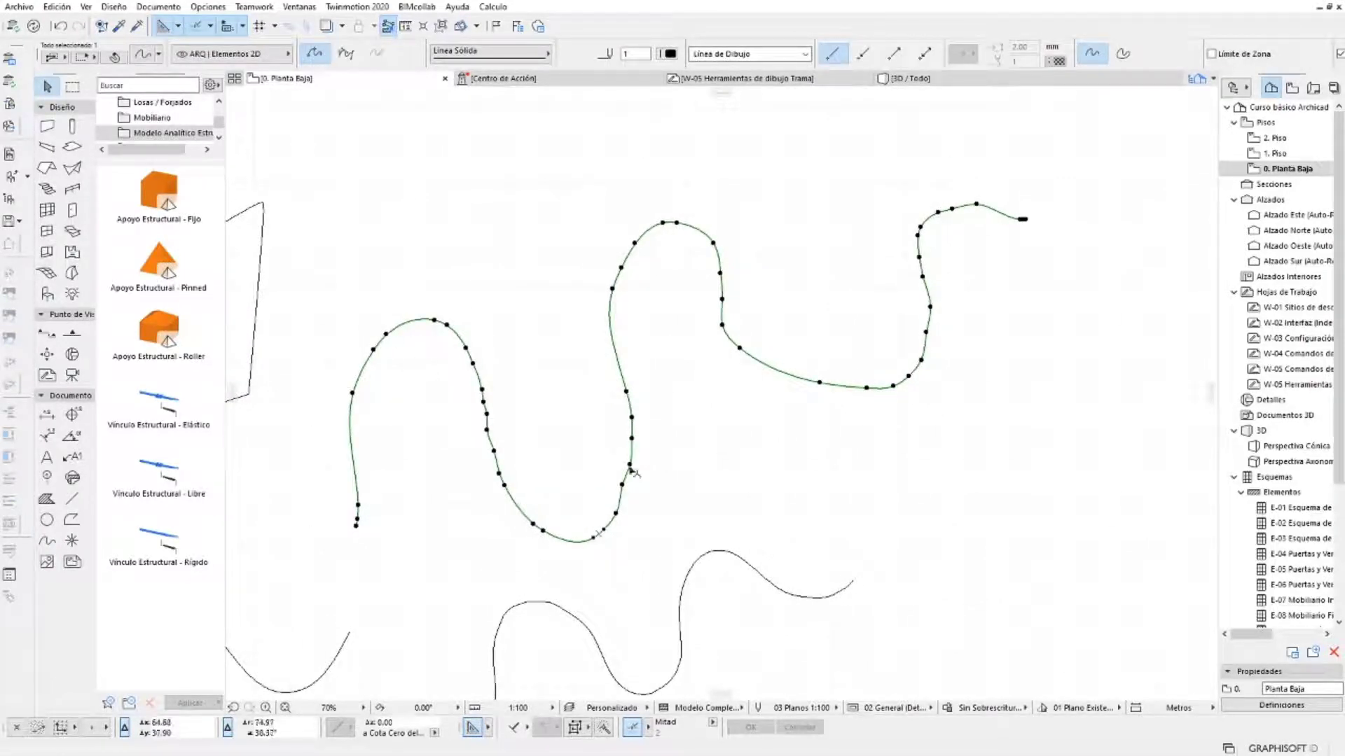
middle_click_drag(641, 605, 663, 464)
left_click(614, 499)
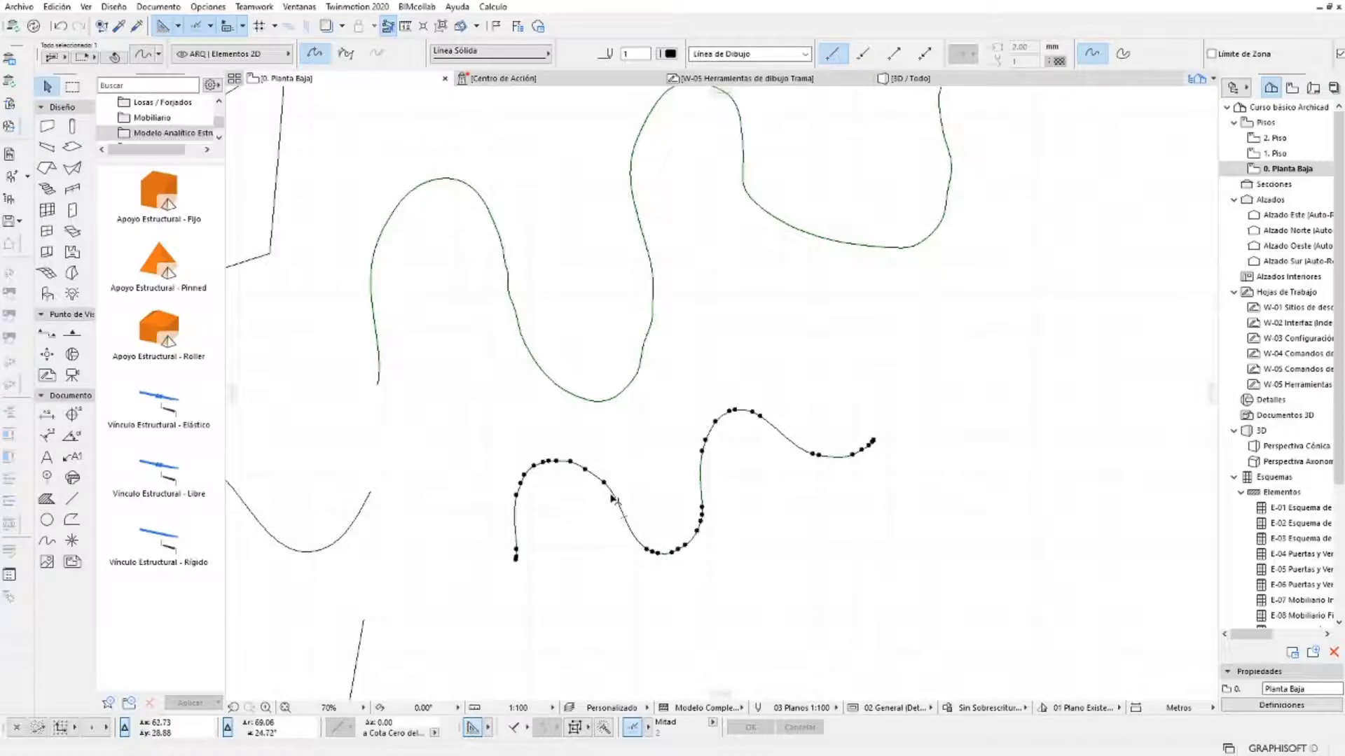
scroll(585, 504, "up", 3)
scroll(585, 507, "up", 2)
mouse_move(582, 510)
middle_mouse_down()
mouse_move(506, 479)
mouse_move(816, 427)
middle_mouse_up()
scroll(506, 480, "down", 3)
scroll(518, 504, "down", 3)
left_click(524, 515)
Select the original wavy spline for editing
scroll(508, 522, "down", 1)
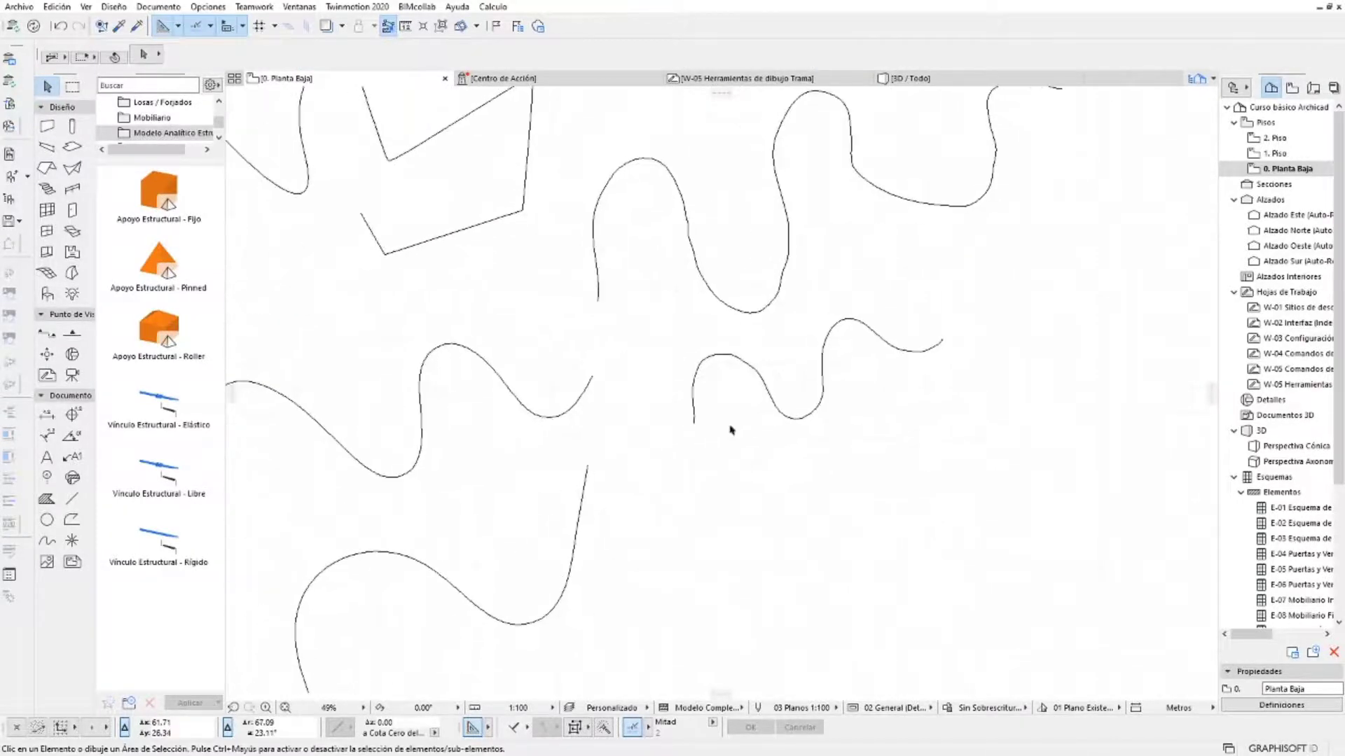
scroll(491, 484, "down", 2)
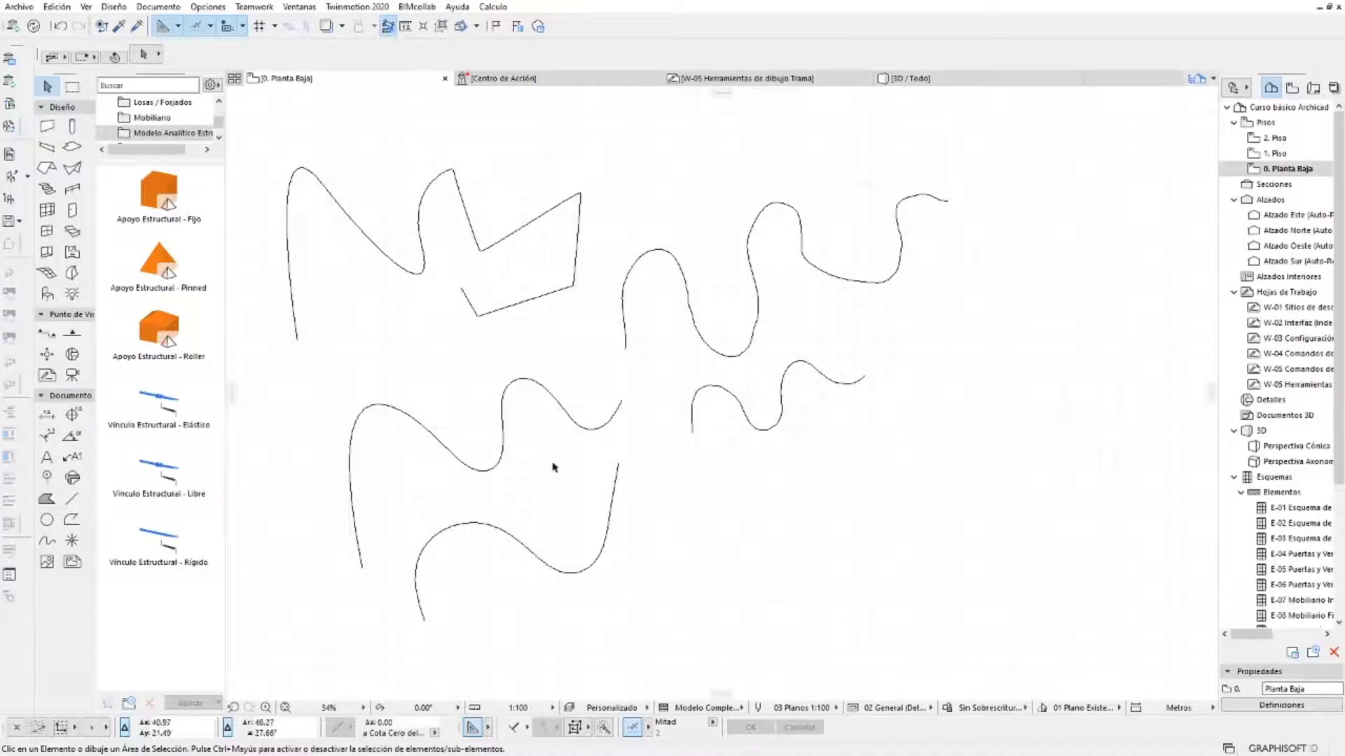
scroll(454, 435, "down", 1)
scroll(441, 392, "down", 1)
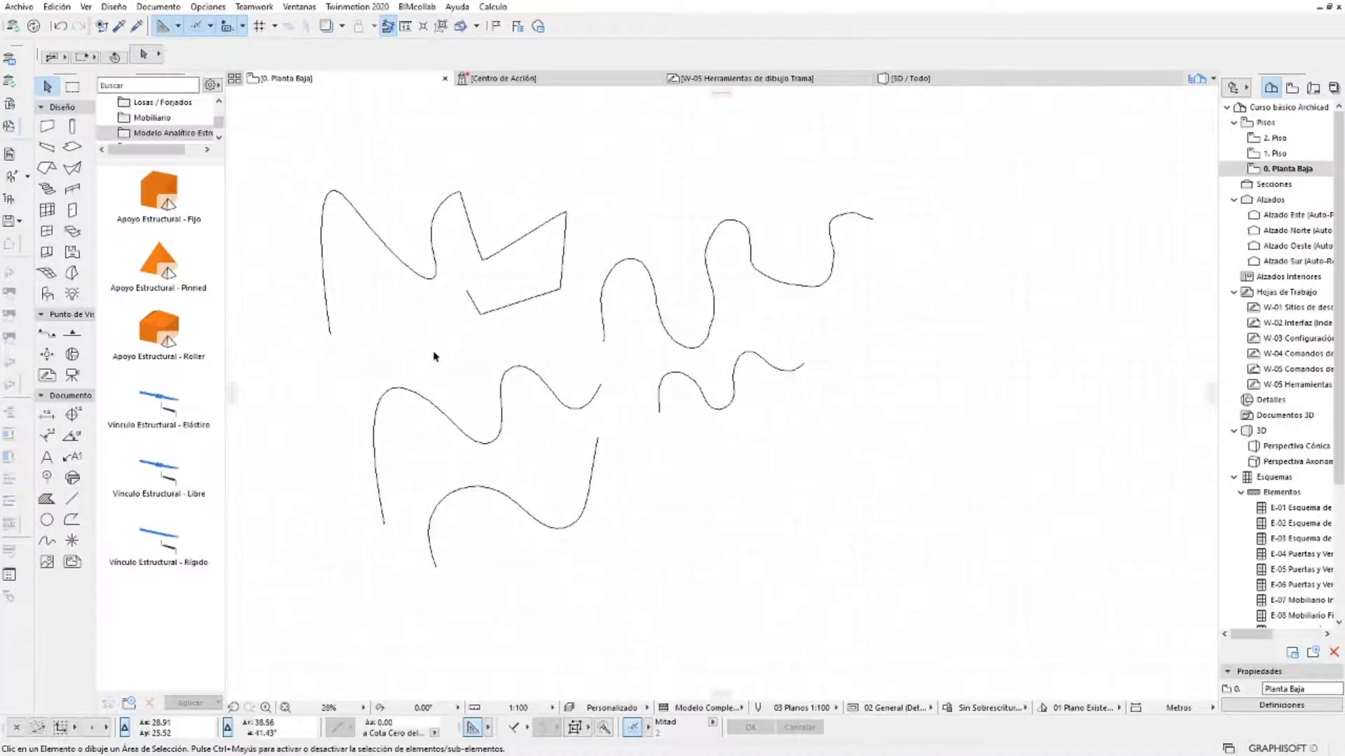
left_click(425, 401)
scroll(449, 365, "up", 2)
scroll(534, 228, "up", 1)
scroll(568, 251, "up", 2)
Move and stretch nodes of the wavy spline to reshape it, then cancel with Esc
middle_click_drag(567, 251, 571, 250)
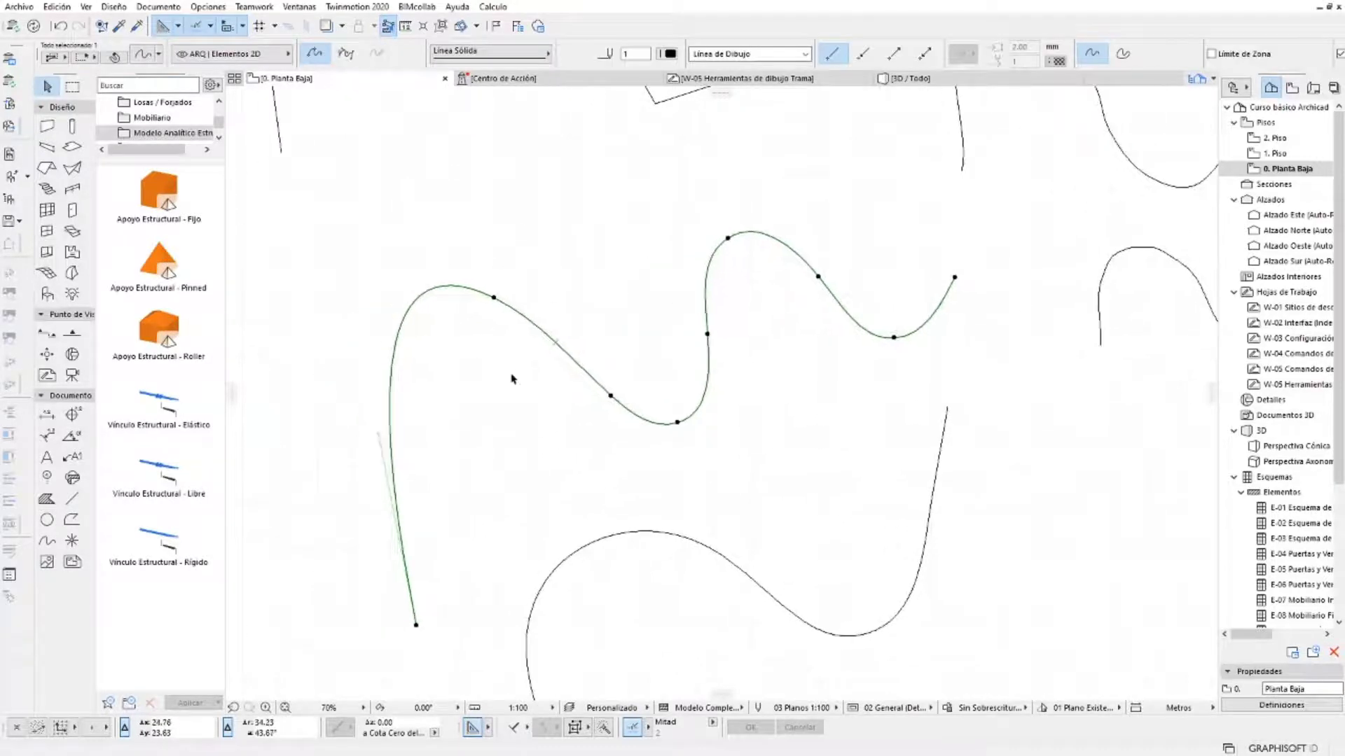
left_click(495, 299)
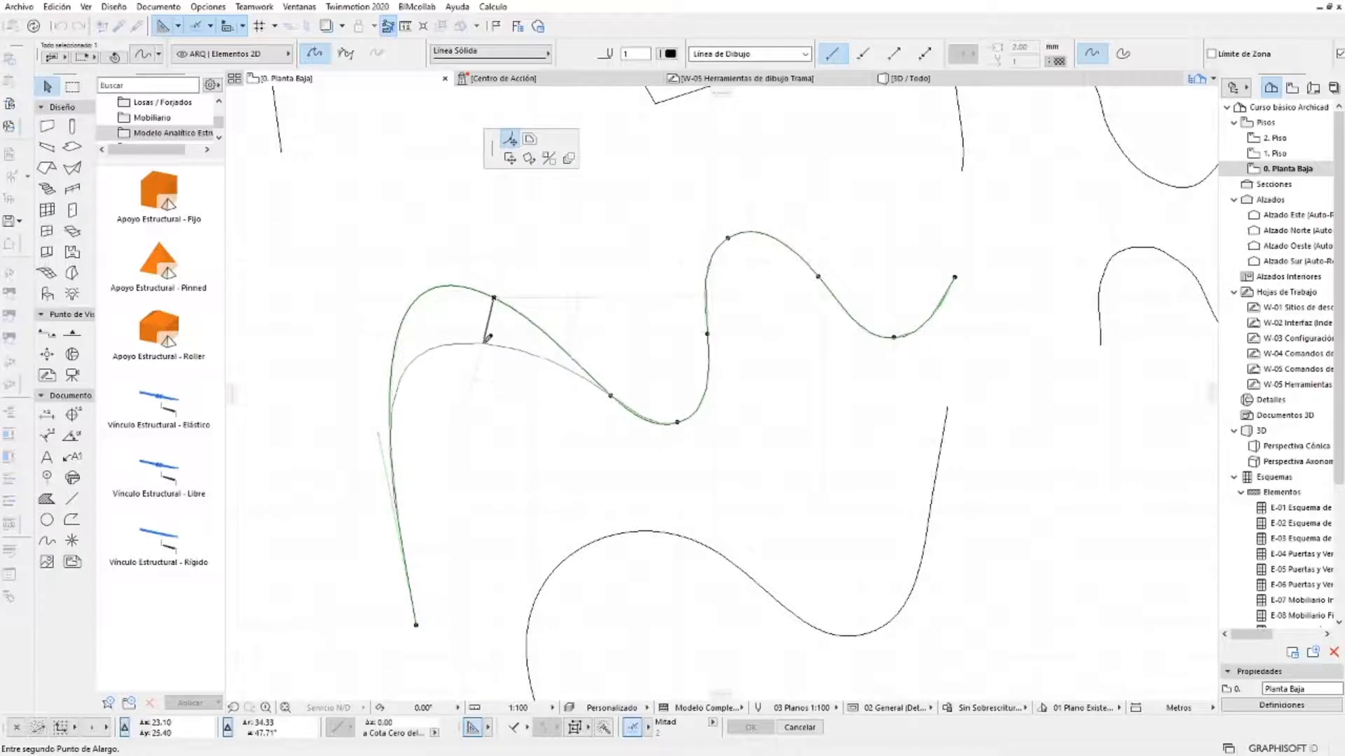
left_click(482, 344)
left_click(503, 293)
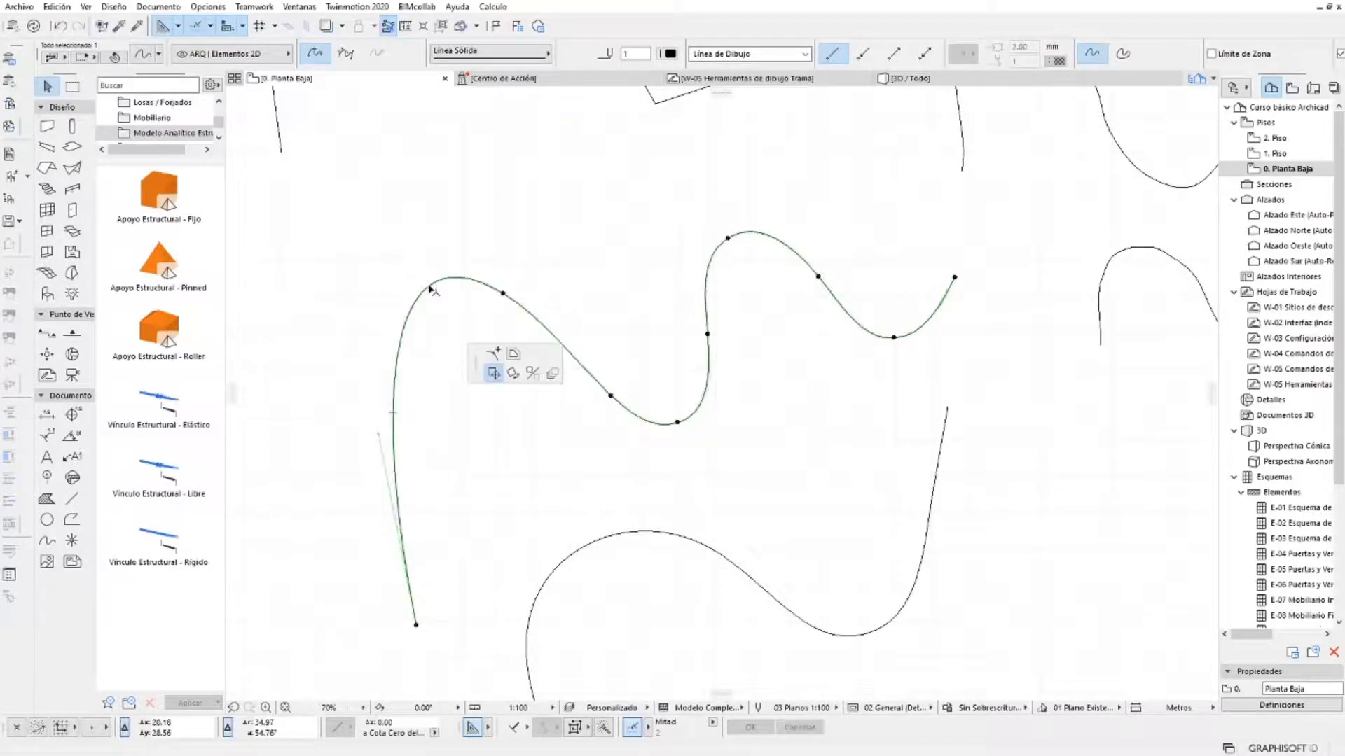
left_click(429, 286)
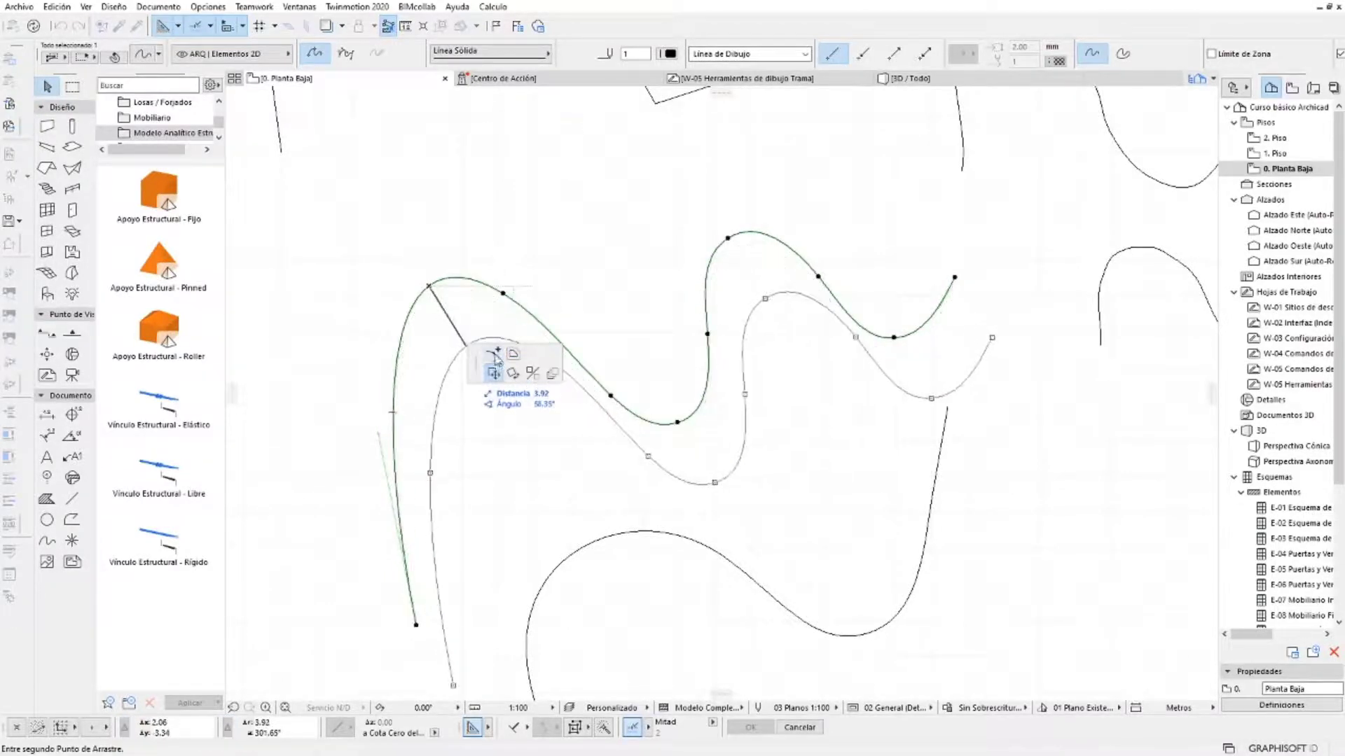
left_click(493, 354)
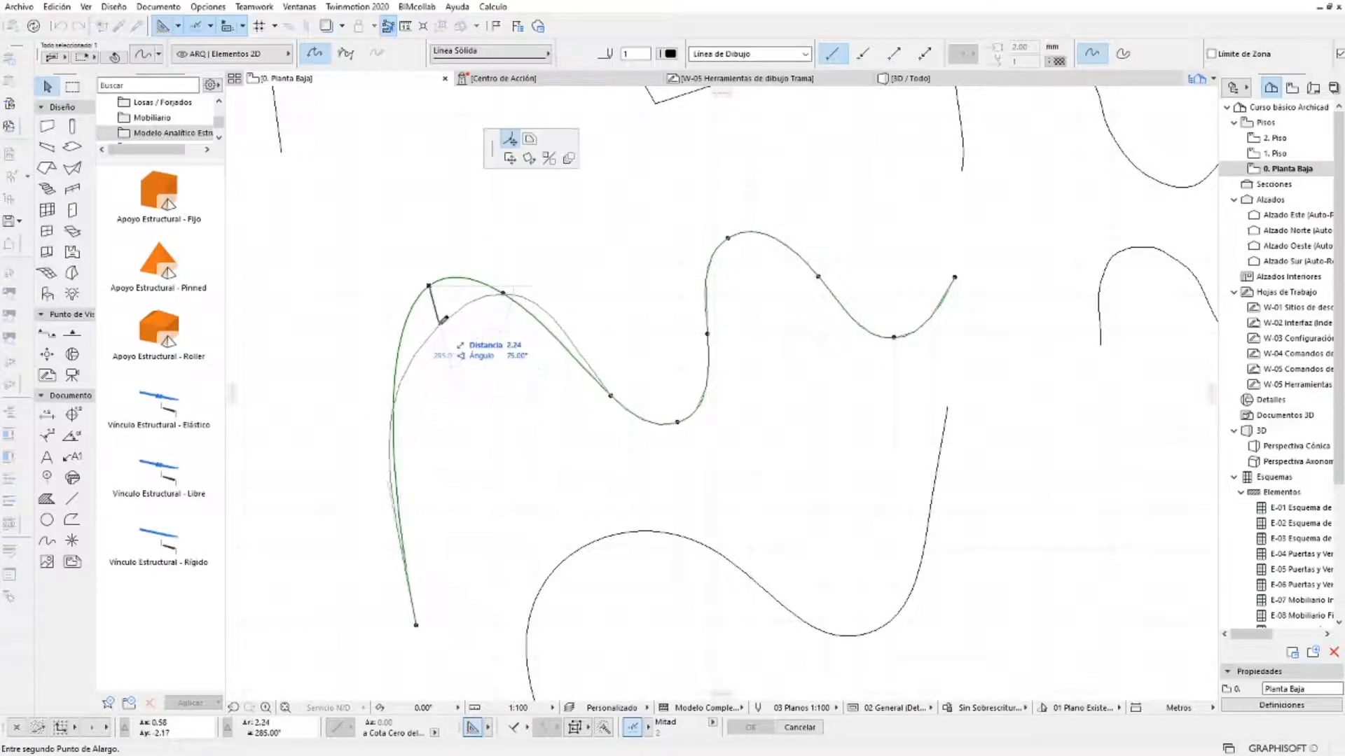
left_click(439, 325)
left_click(439, 325)
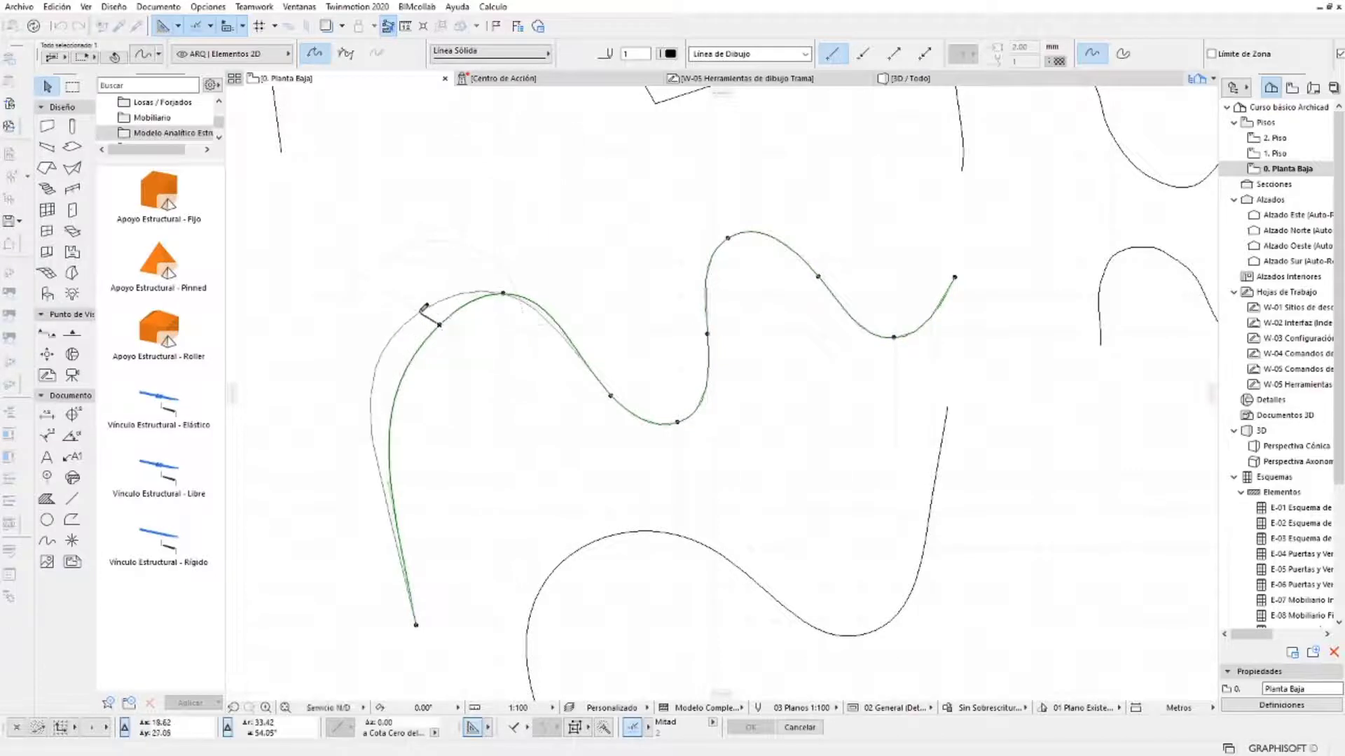
left_click(389, 341)
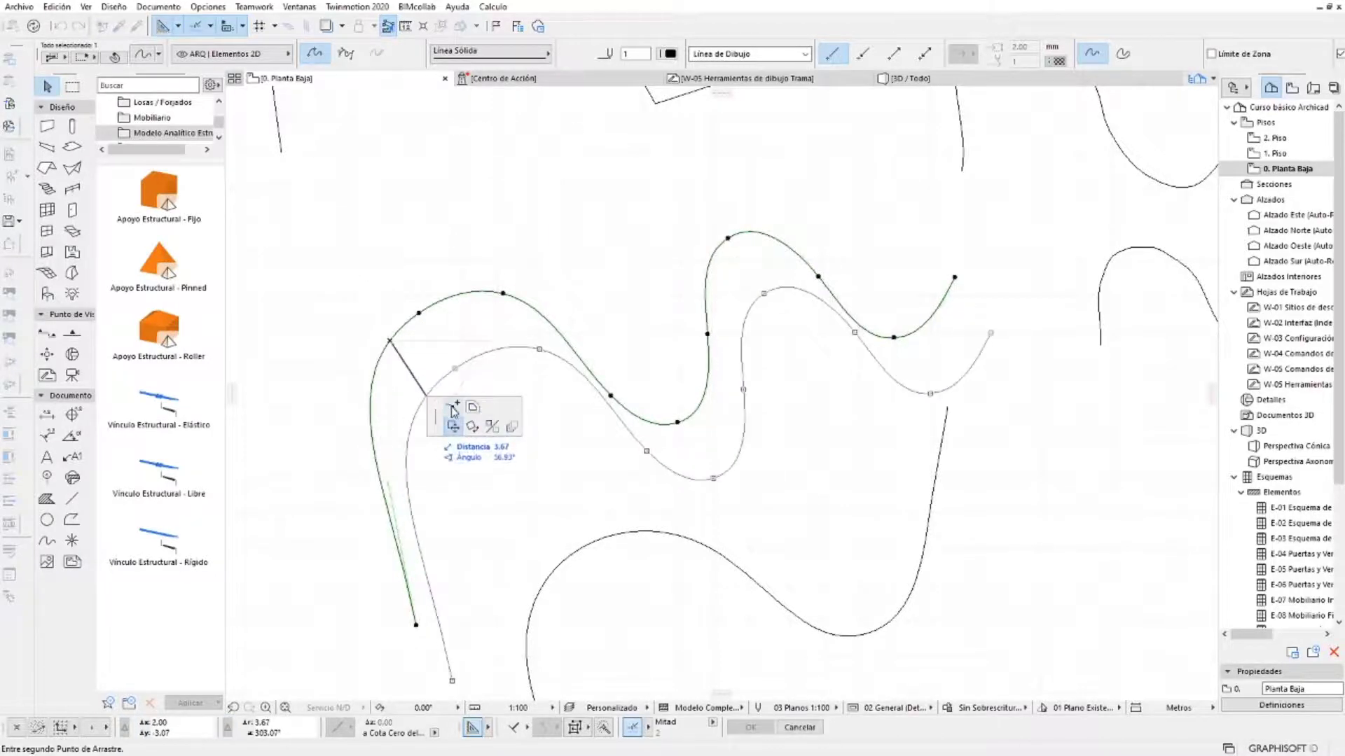
key("Escape")
Offset the wavy spline from a node, then undo the many-node offset result
left_click(389, 341)
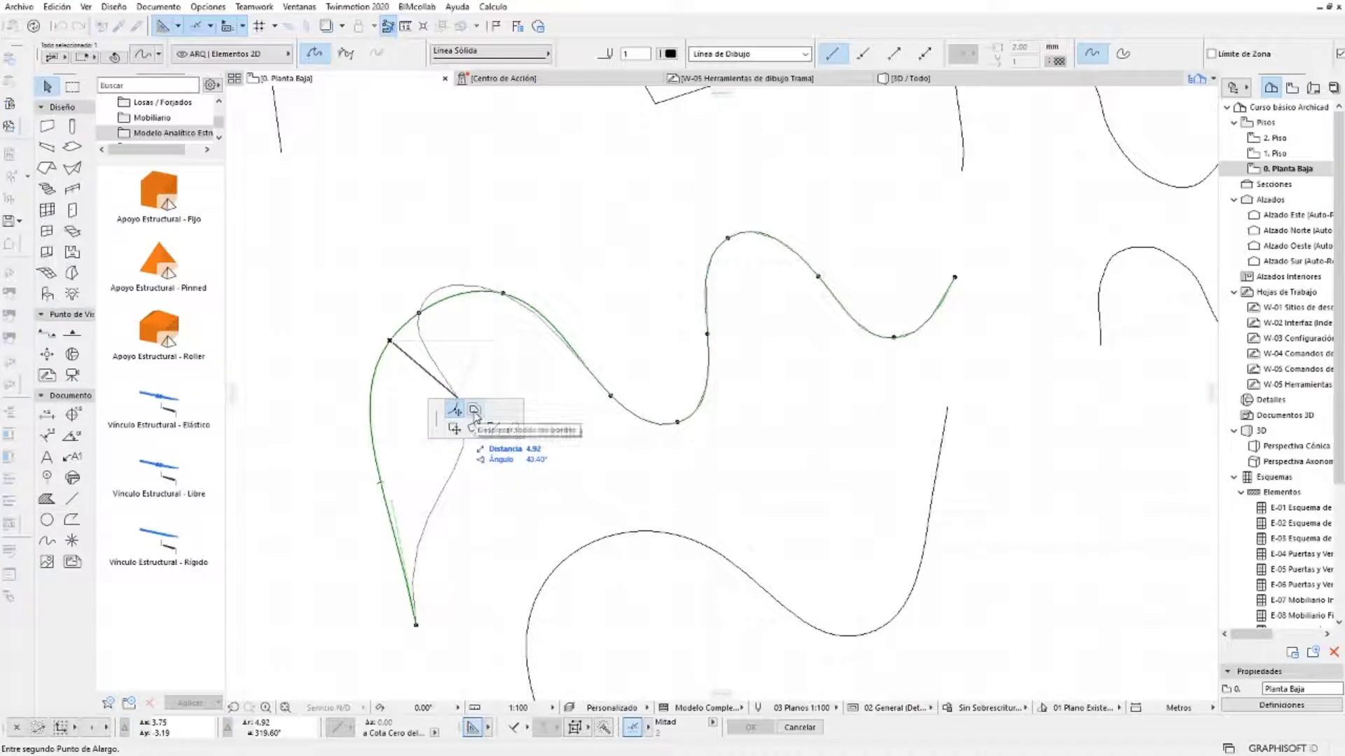
left_click(475, 410)
left_click(480, 375)
scroll(498, 348, "down", 2)
scroll(500, 300, "up", 2)
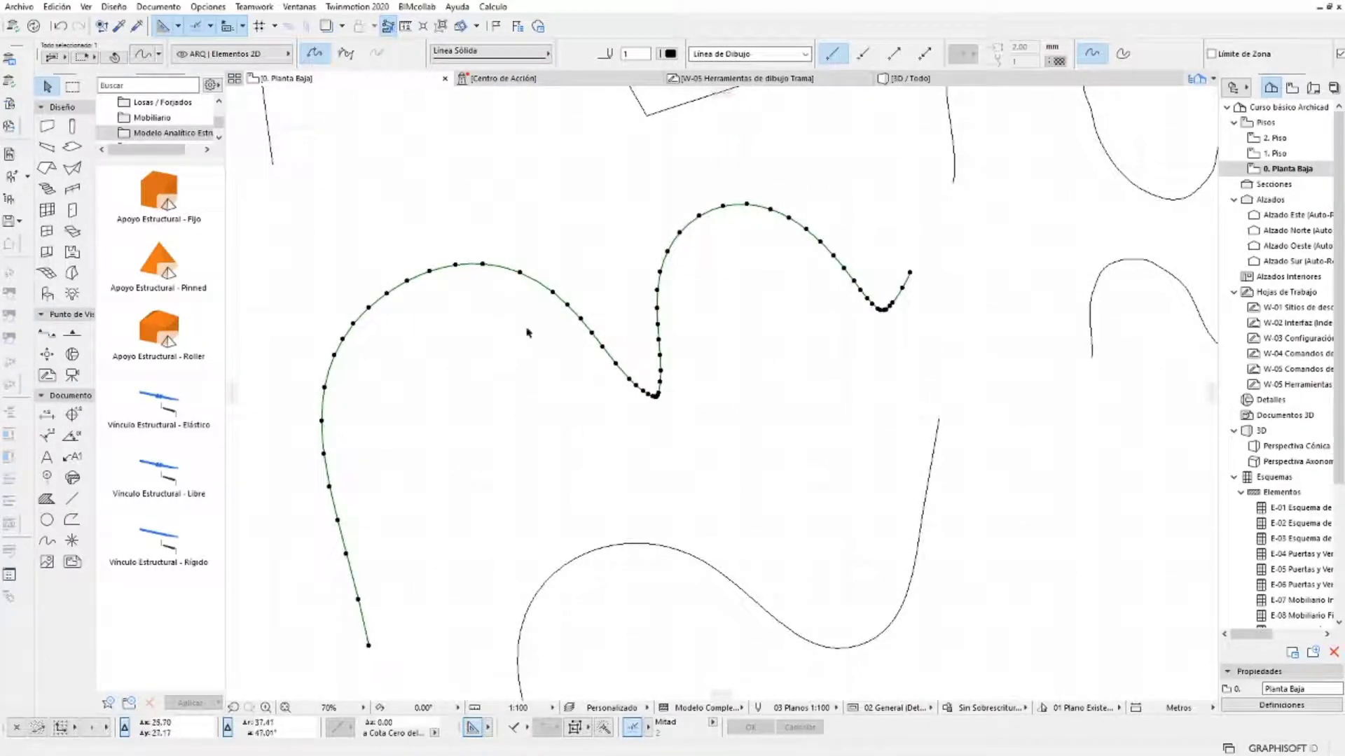
key("ctrl+z")
scroll(583, 378, "down", 1)
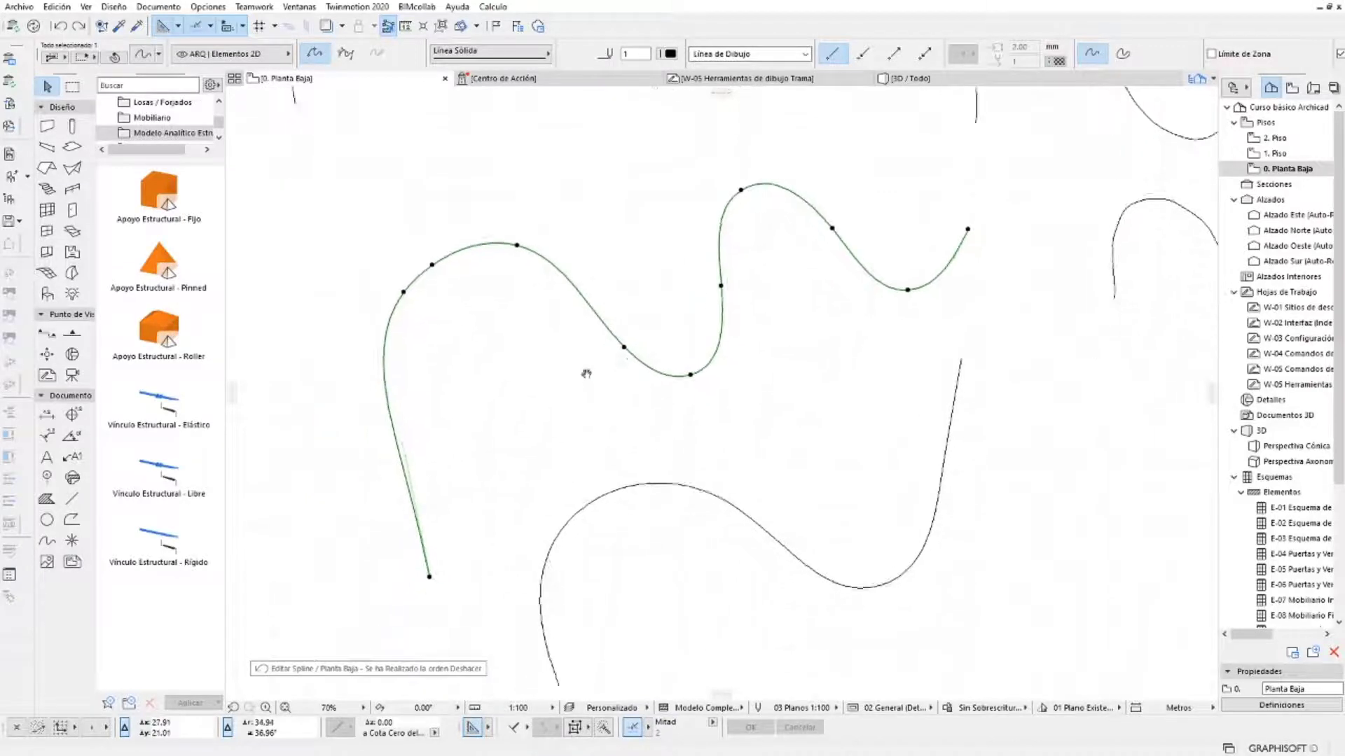
scroll(573, 401, "down", 1)
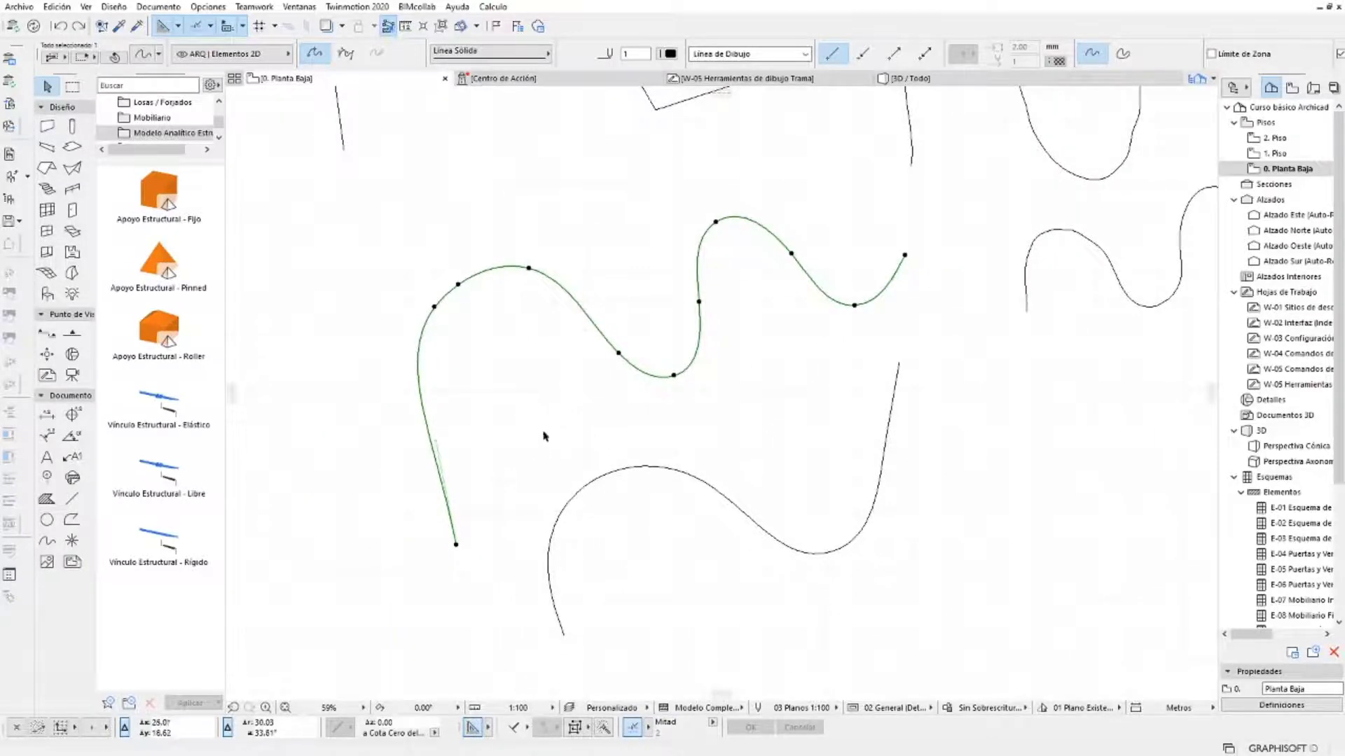
Place two offset copies beside the wavy spline to form three parallel curves
left_click(539, 277)
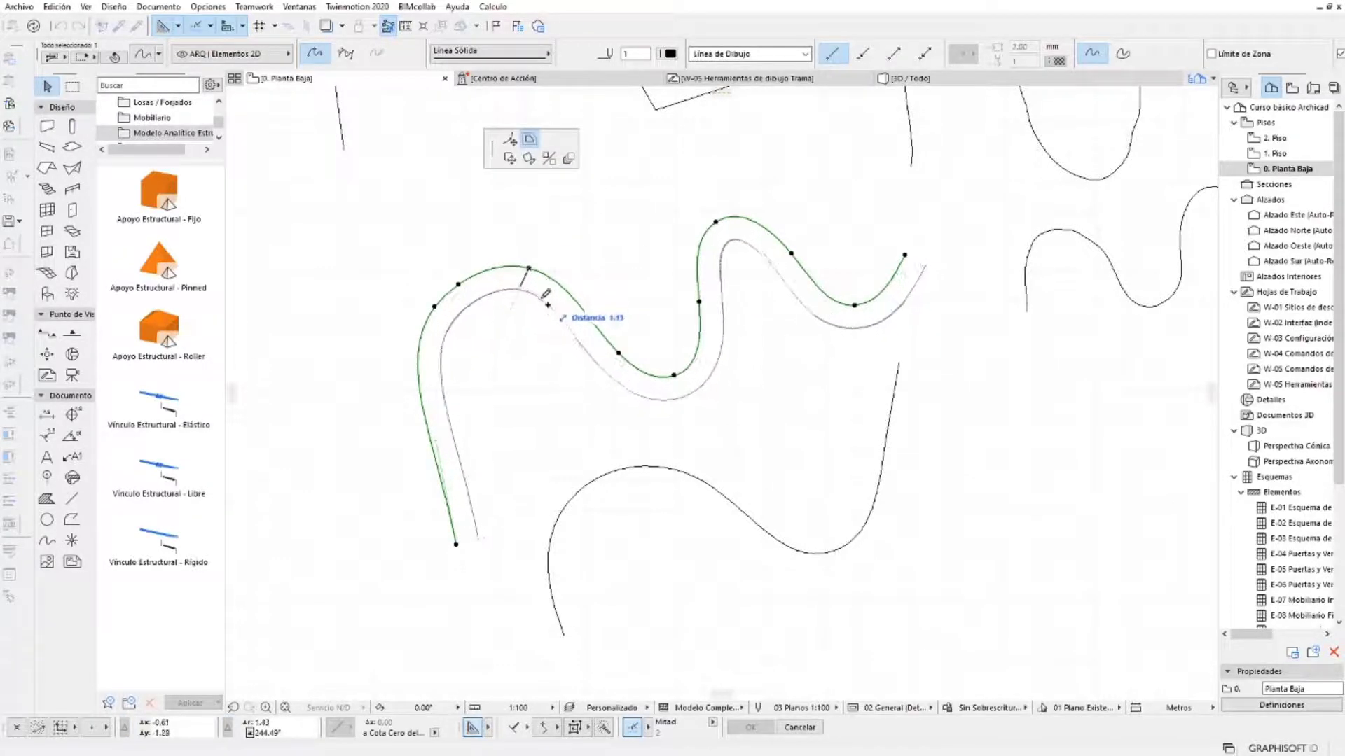
left_click(548, 370)
key("Escape")
left_click(541, 273)
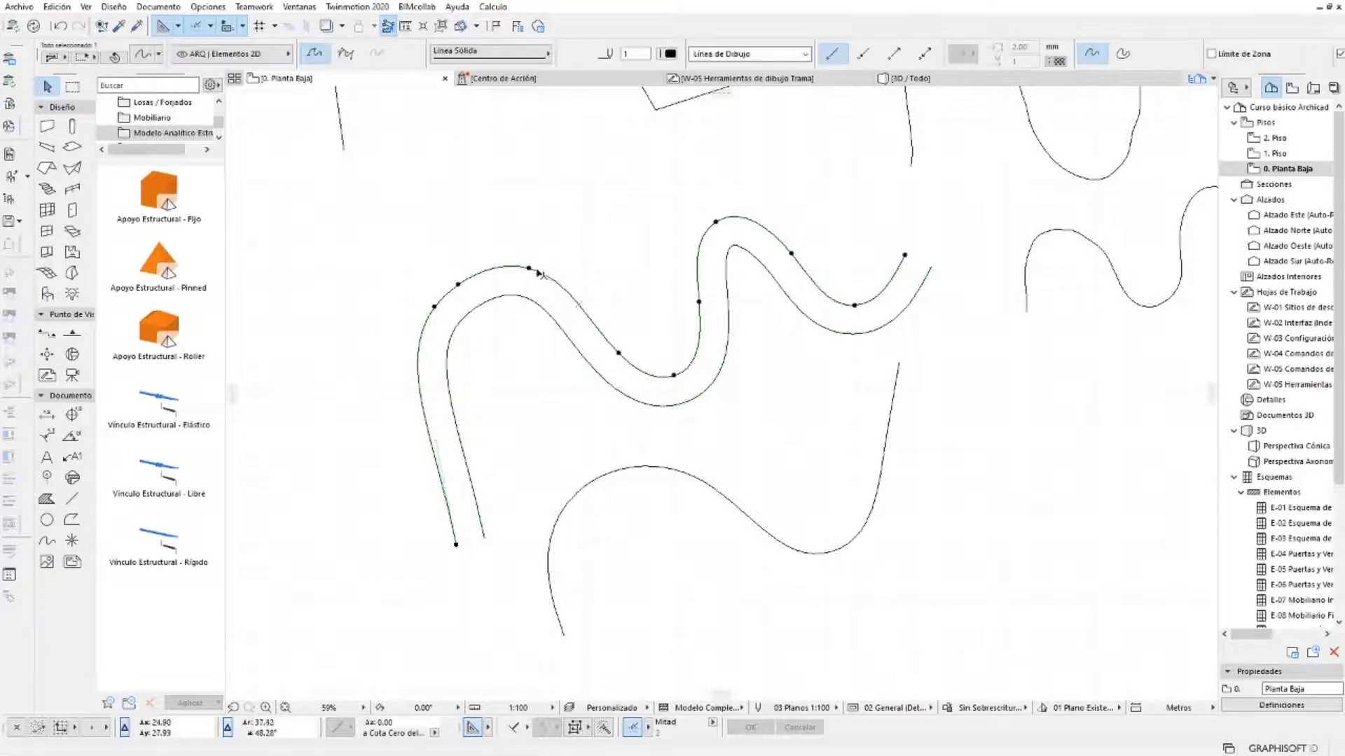
left_click(530, 270)
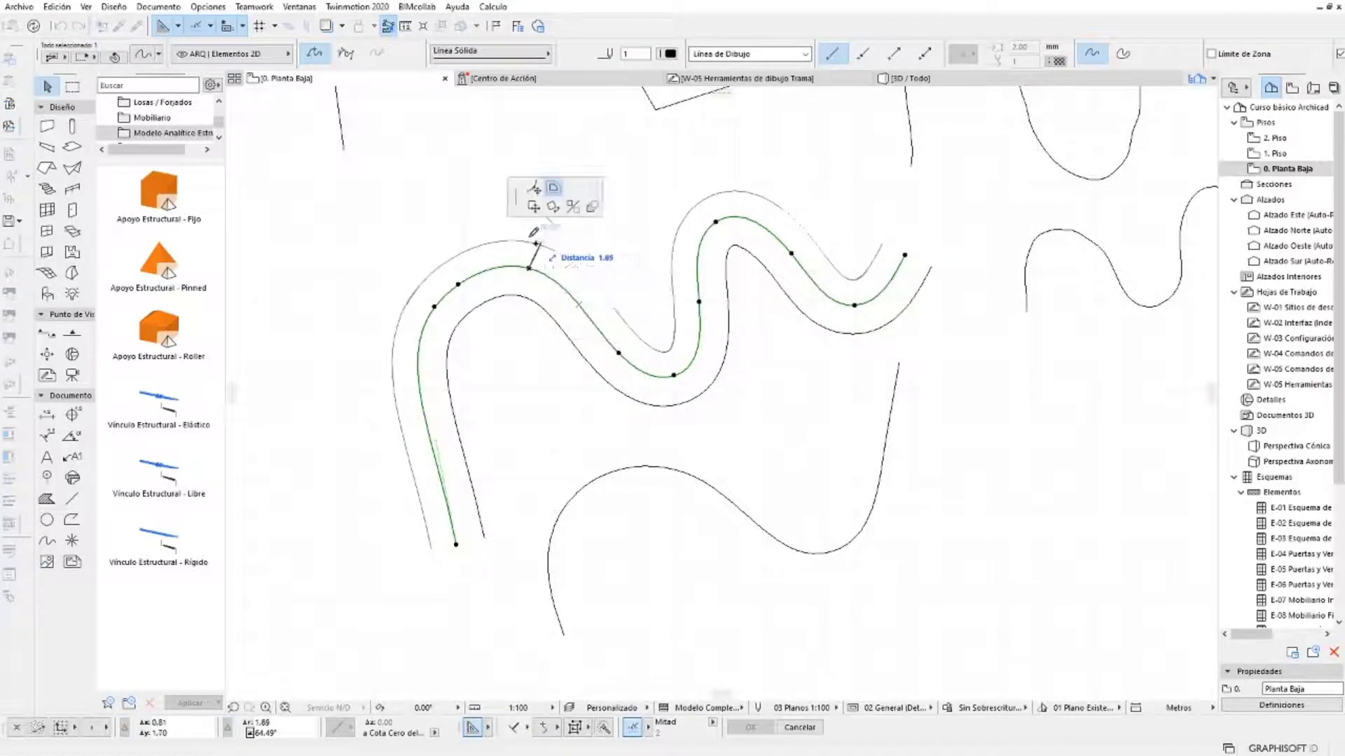
left_click(534, 239)
Draw a rotated-rectangle polyline, offset all its edges, then delete it
scroll(525, 354, "down", 1)
middle_click_drag(526, 353, 656, 375)
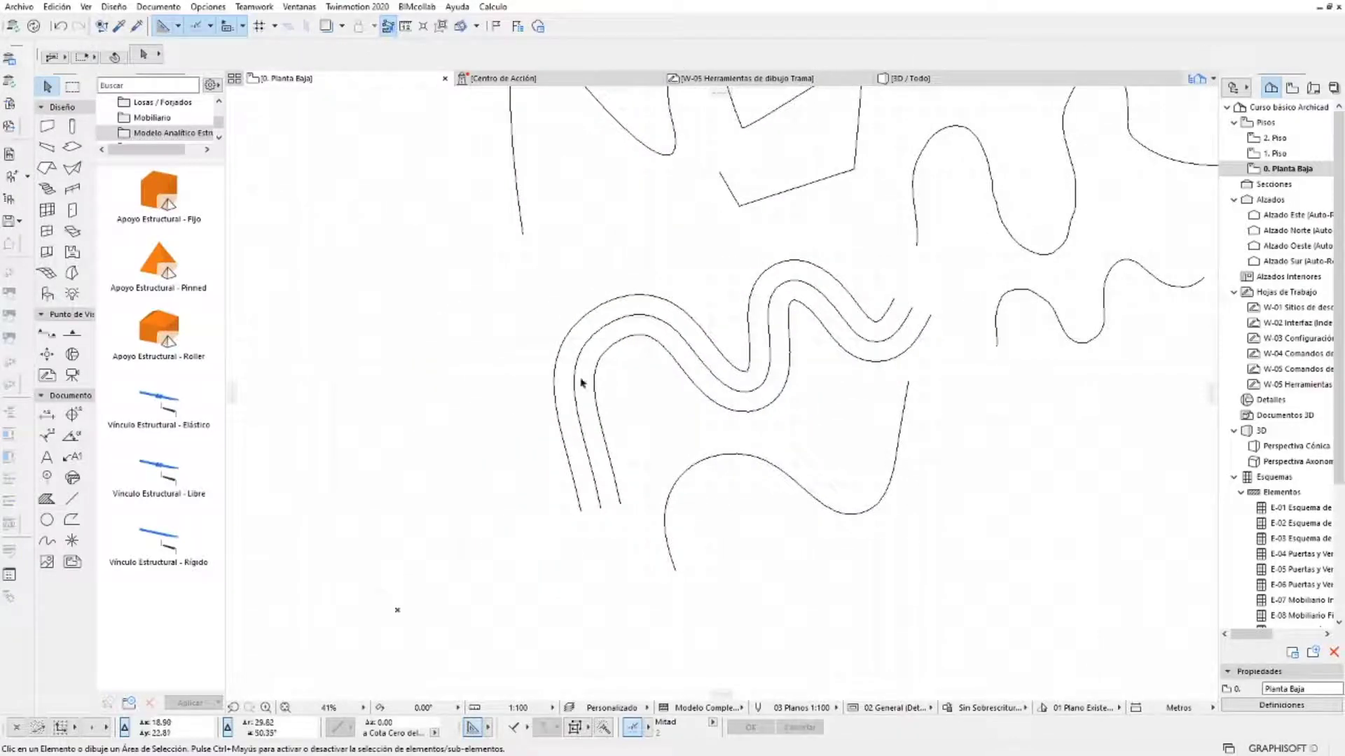
left_click(72, 519)
left_click(469, 288)
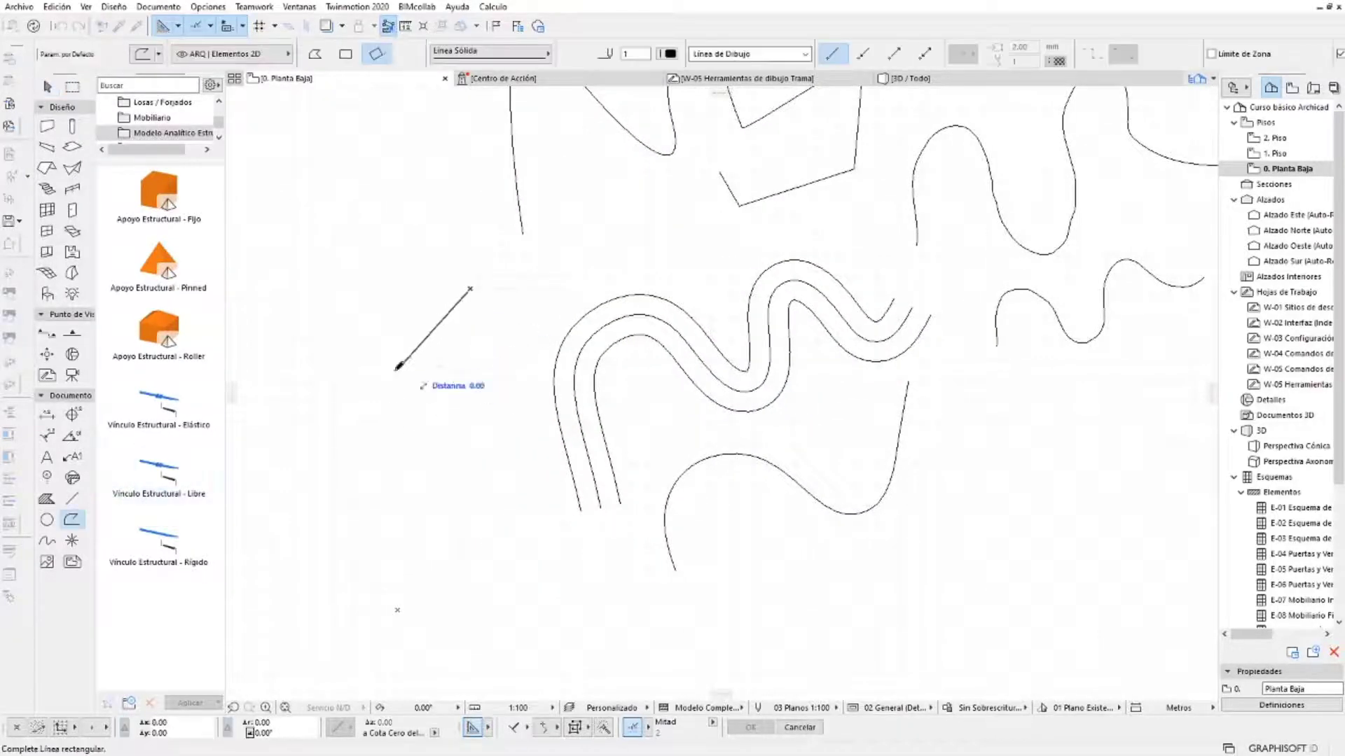
left_click(401, 365)
left_click(317, 284)
key("Escape")
left_click(400, 364)
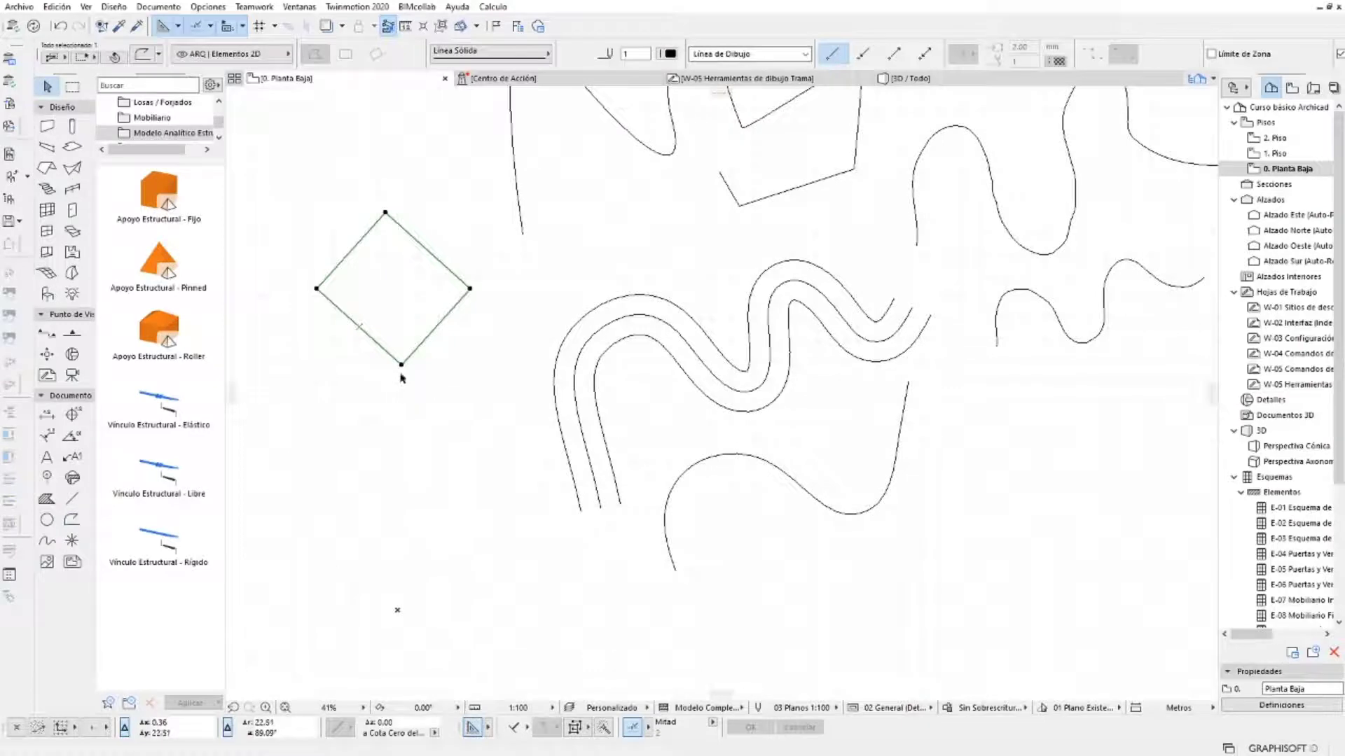
left_click(401, 365)
left_click(506, 280)
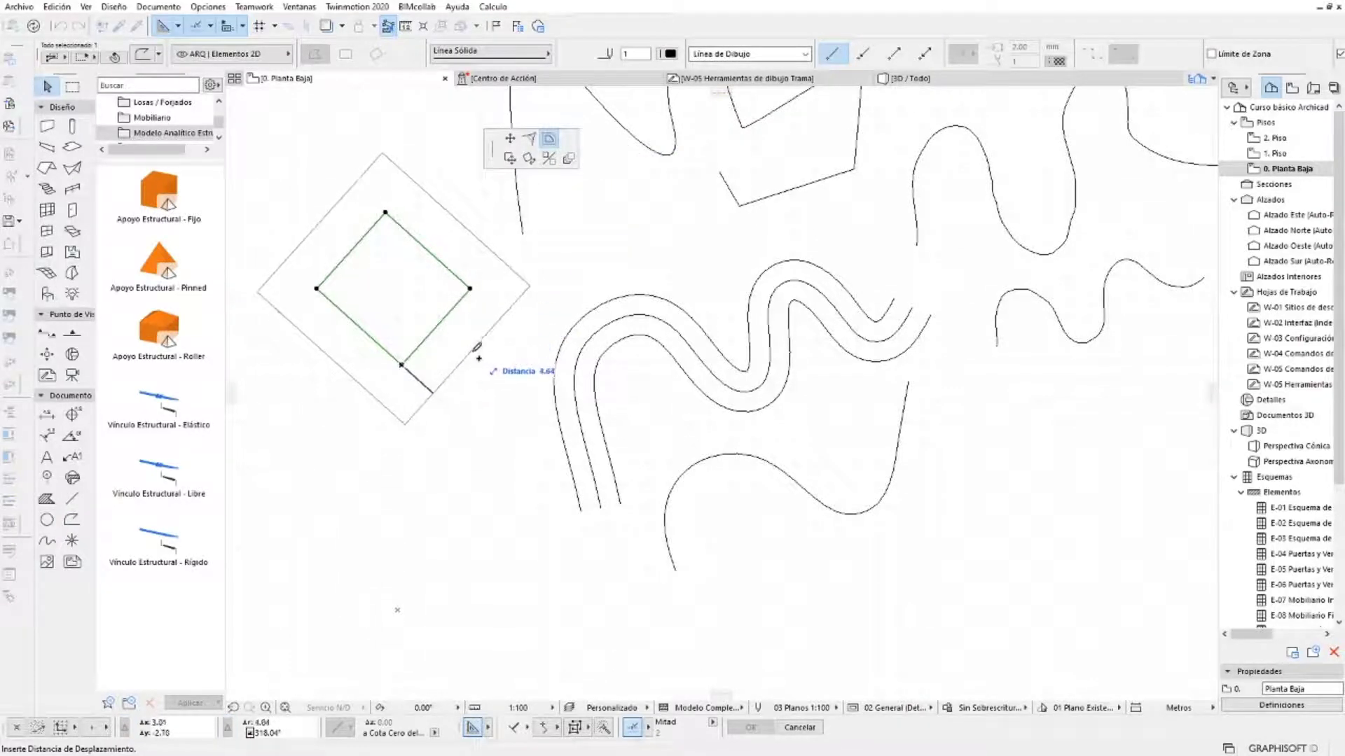
key("Delete")
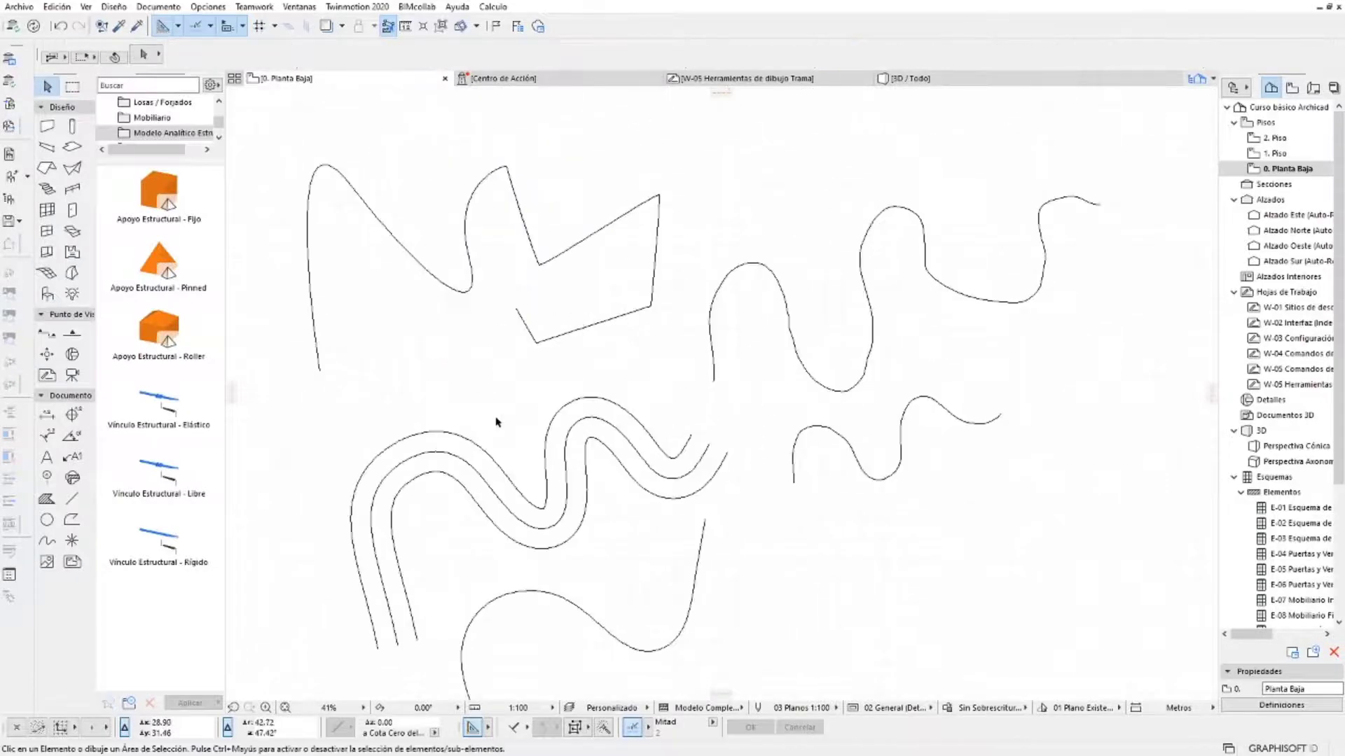
Move the tangent handles at two nodes of the M-shaped spline to reshape its left hump
left_click(469, 260)
middle_click_drag(420, 325, 450, 416)
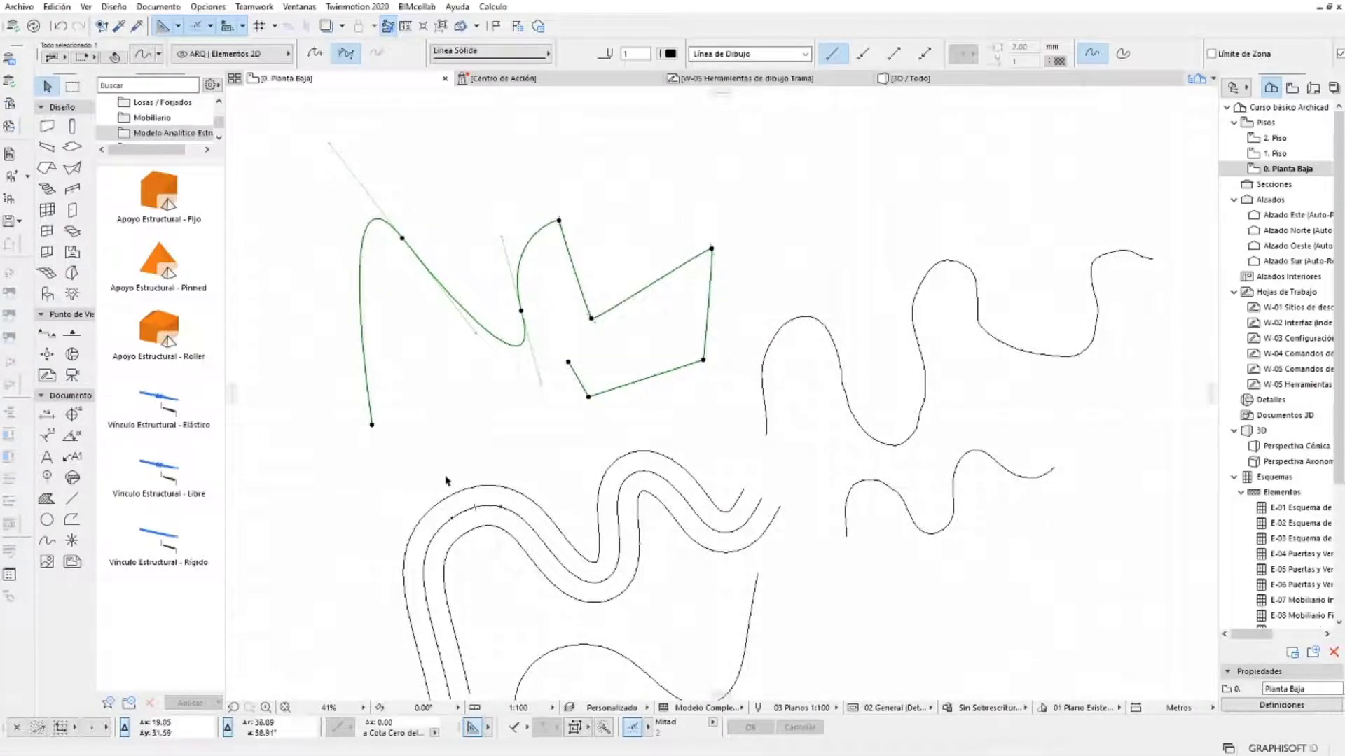
scroll(368, 175, "up", 3)
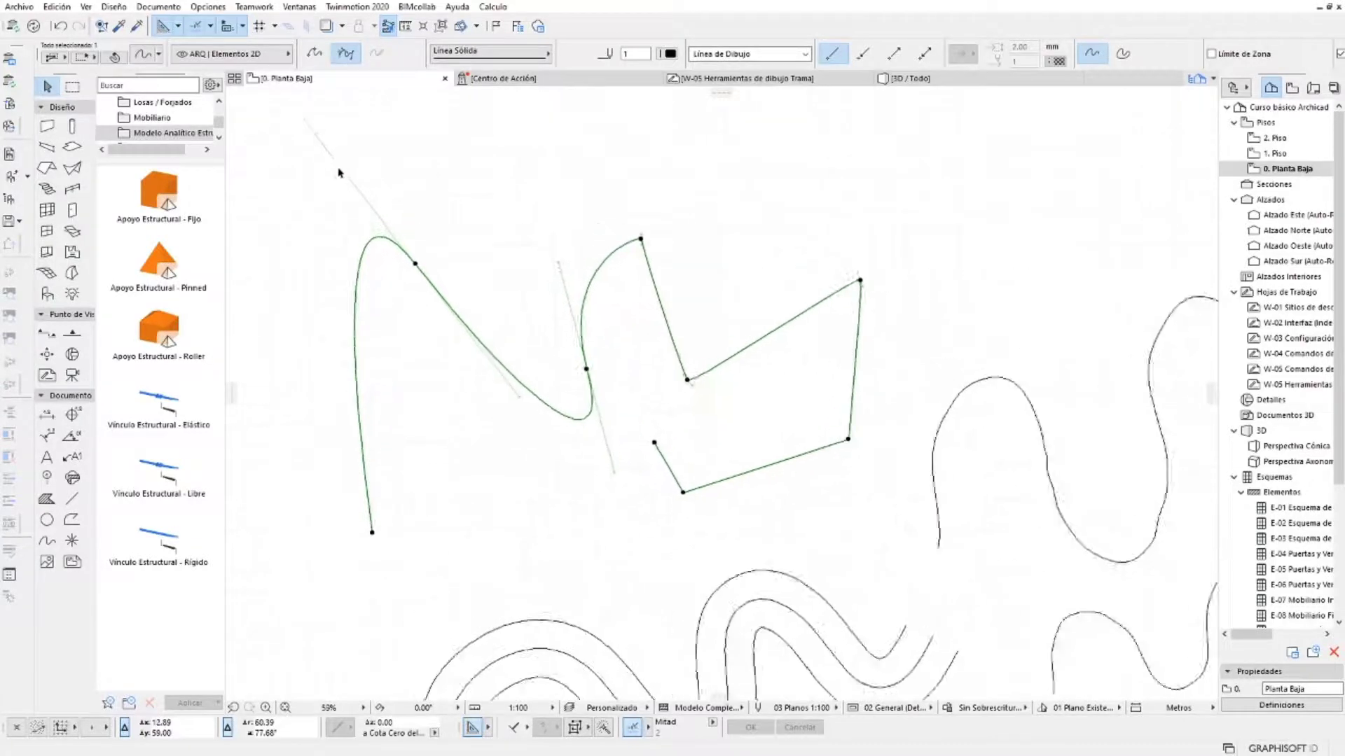
left_click(305, 120)
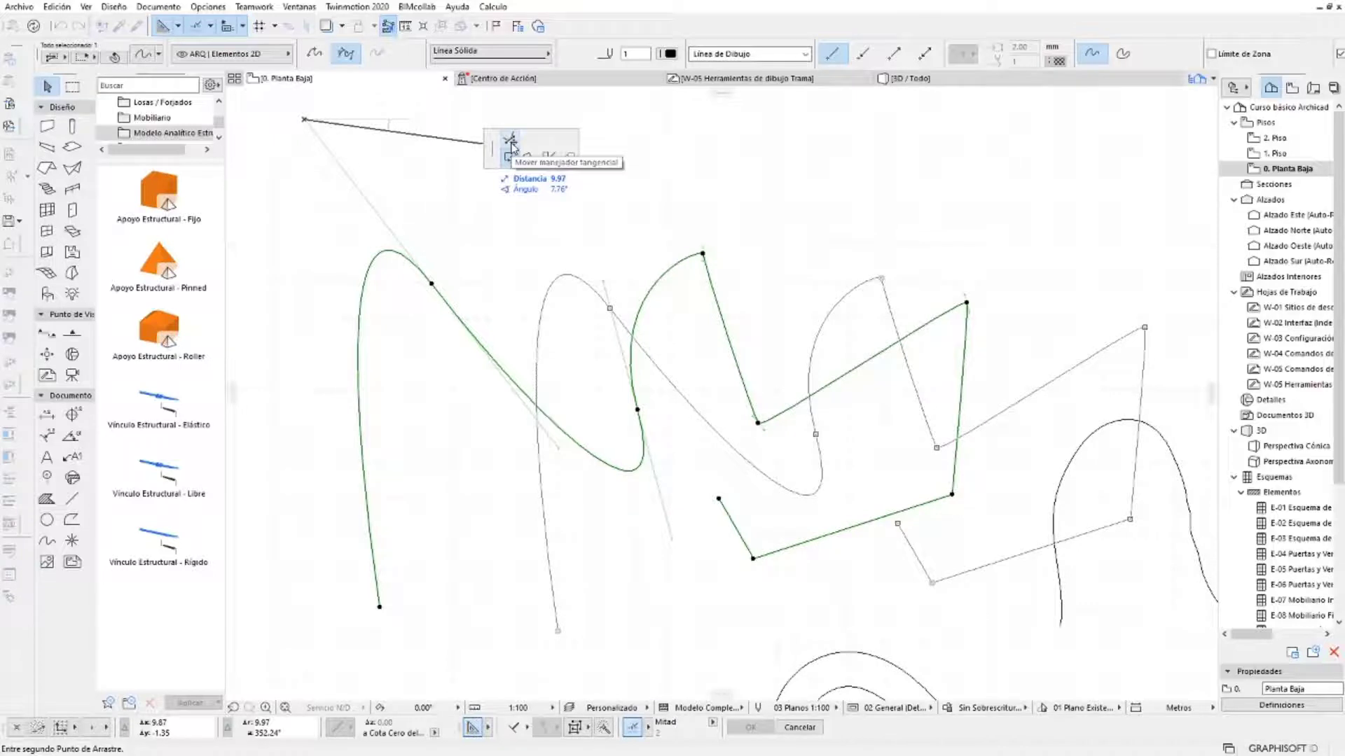
left_click(510, 140)
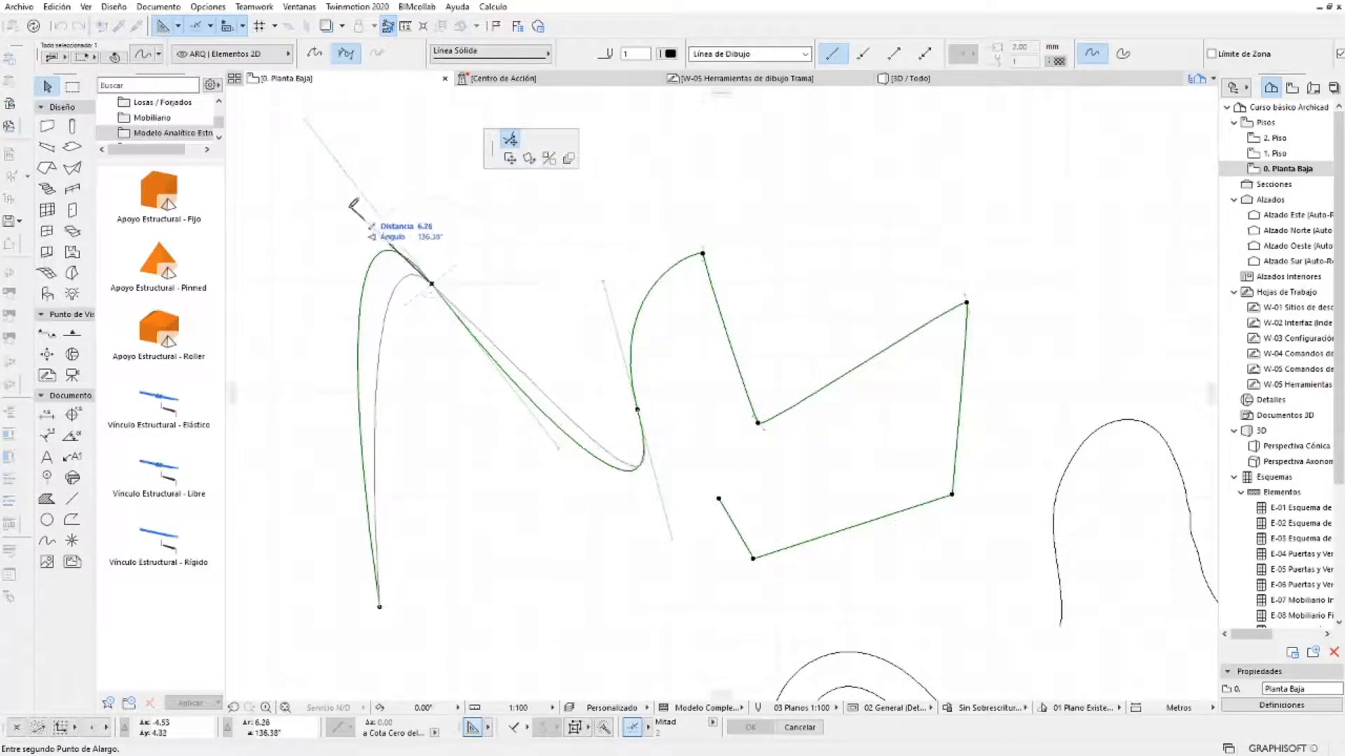
left_click(383, 219)
left_click(563, 454)
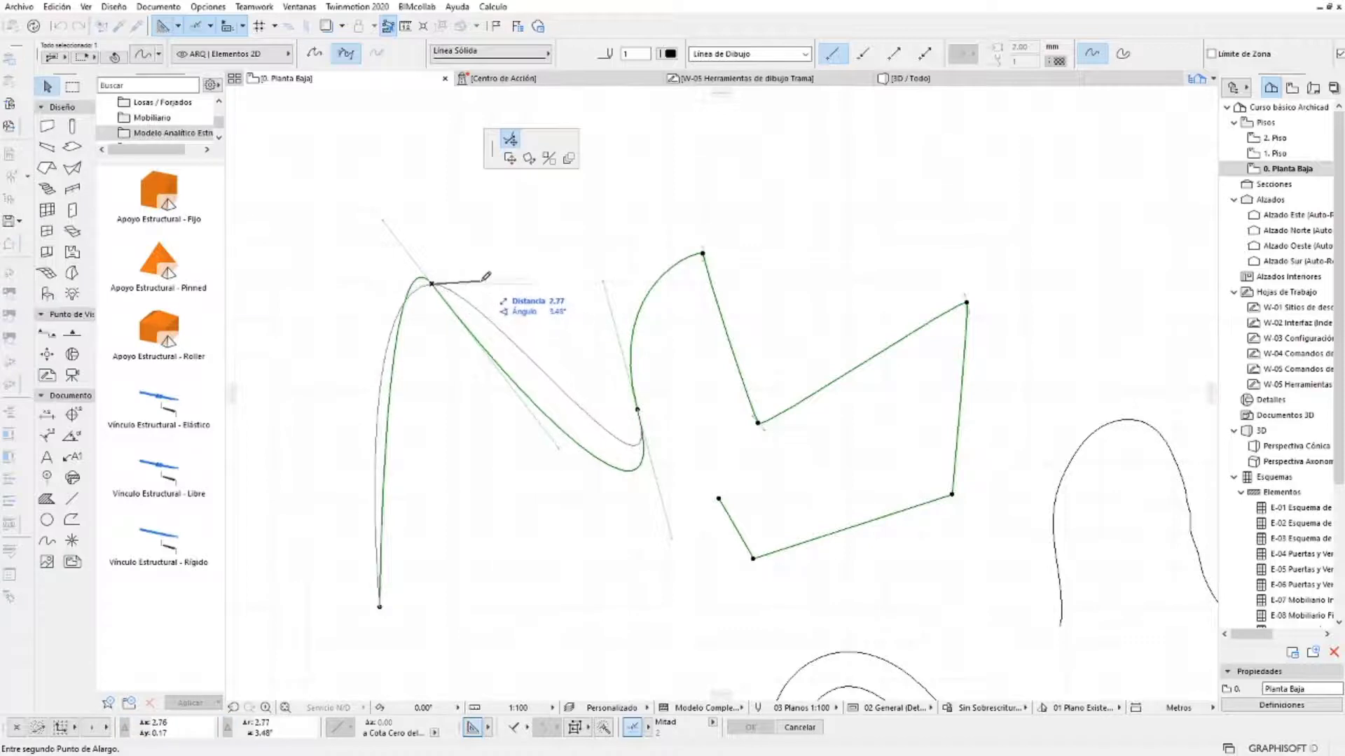
left_click(459, 277)
Convert the M-shaped spline and the lower wavy curve to Bézier splines
left_click(637, 454)
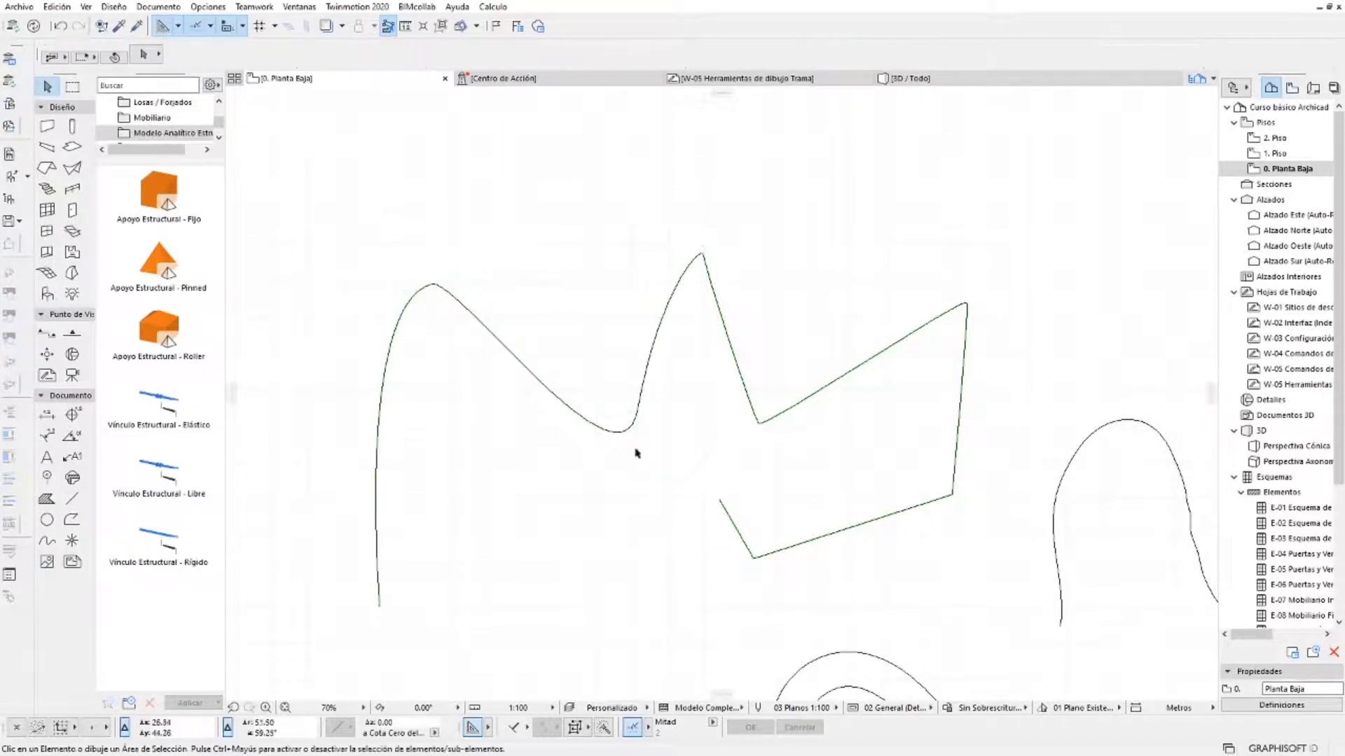
left_click(594, 427)
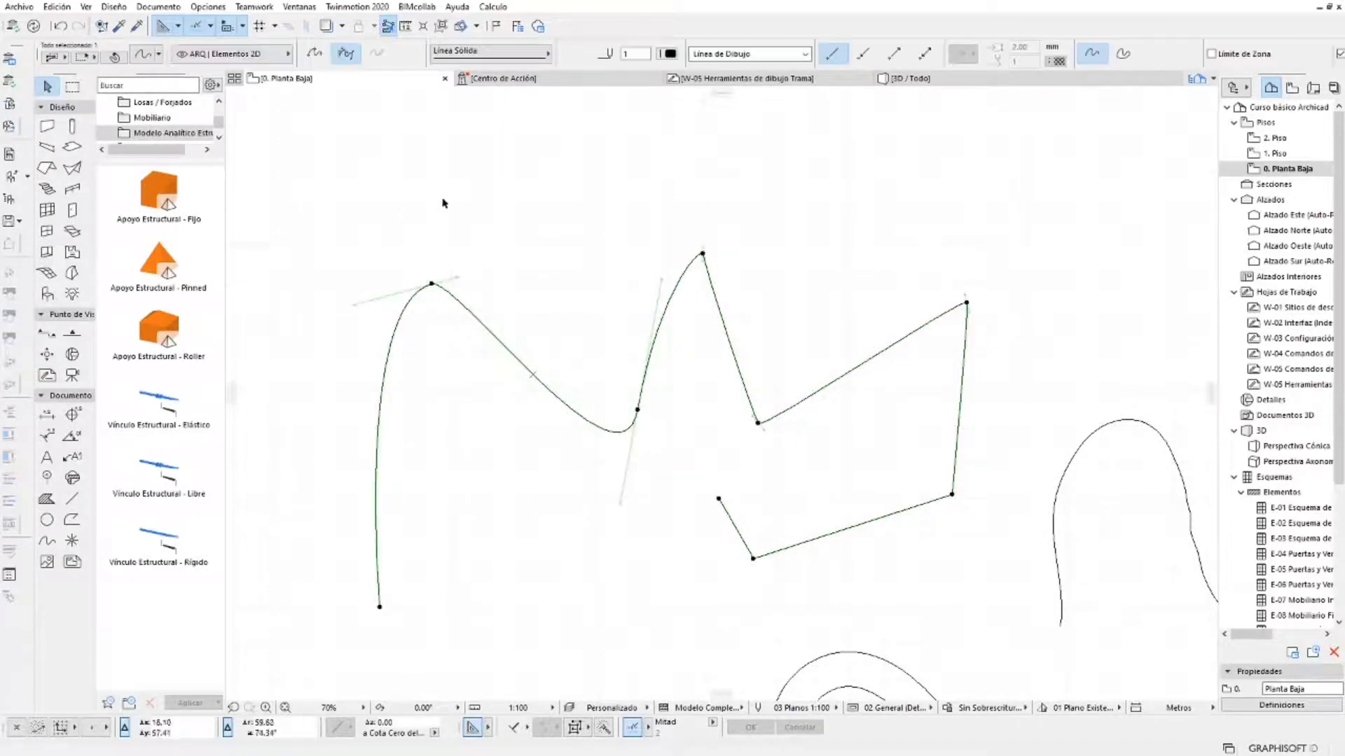
left_click(349, 60)
scroll(525, 252, "down", 3)
middle_click_drag(486, 515, 587, 432)
scroll(587, 433, "up", 3)
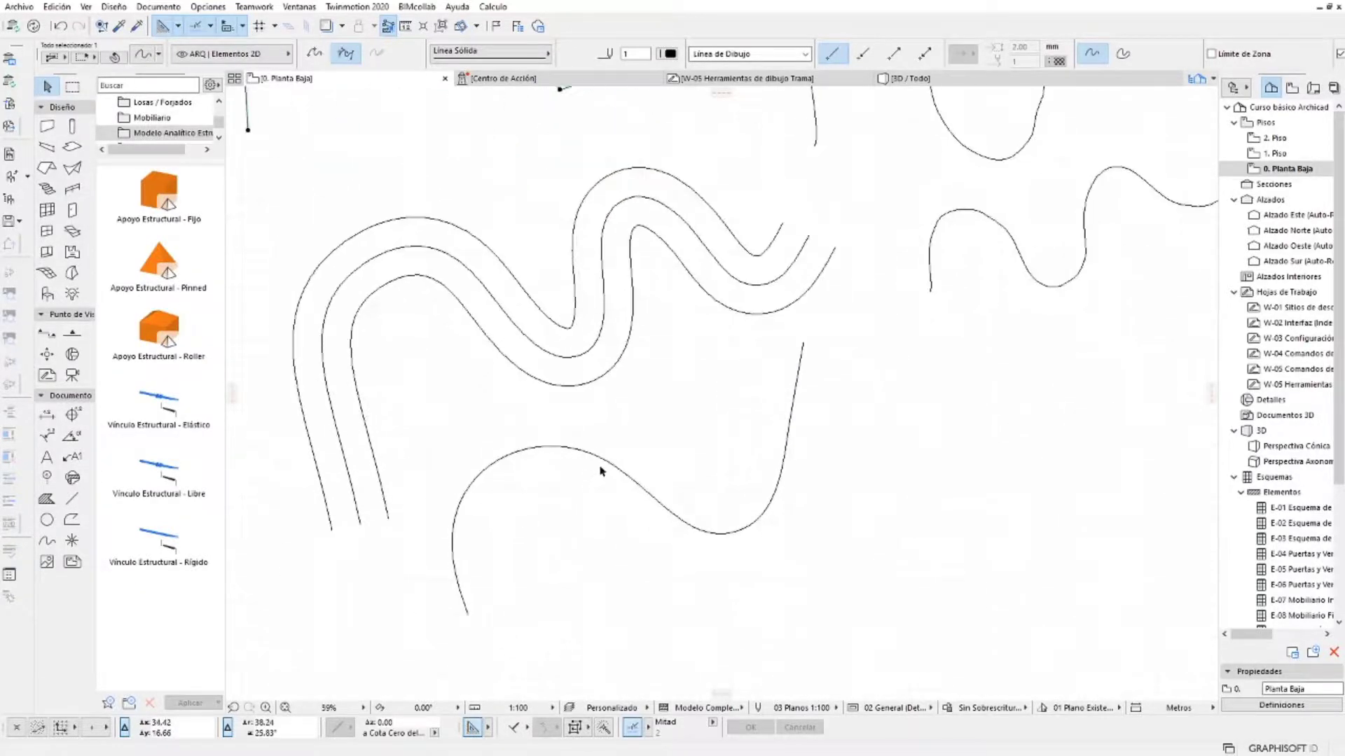
left_click(662, 506)
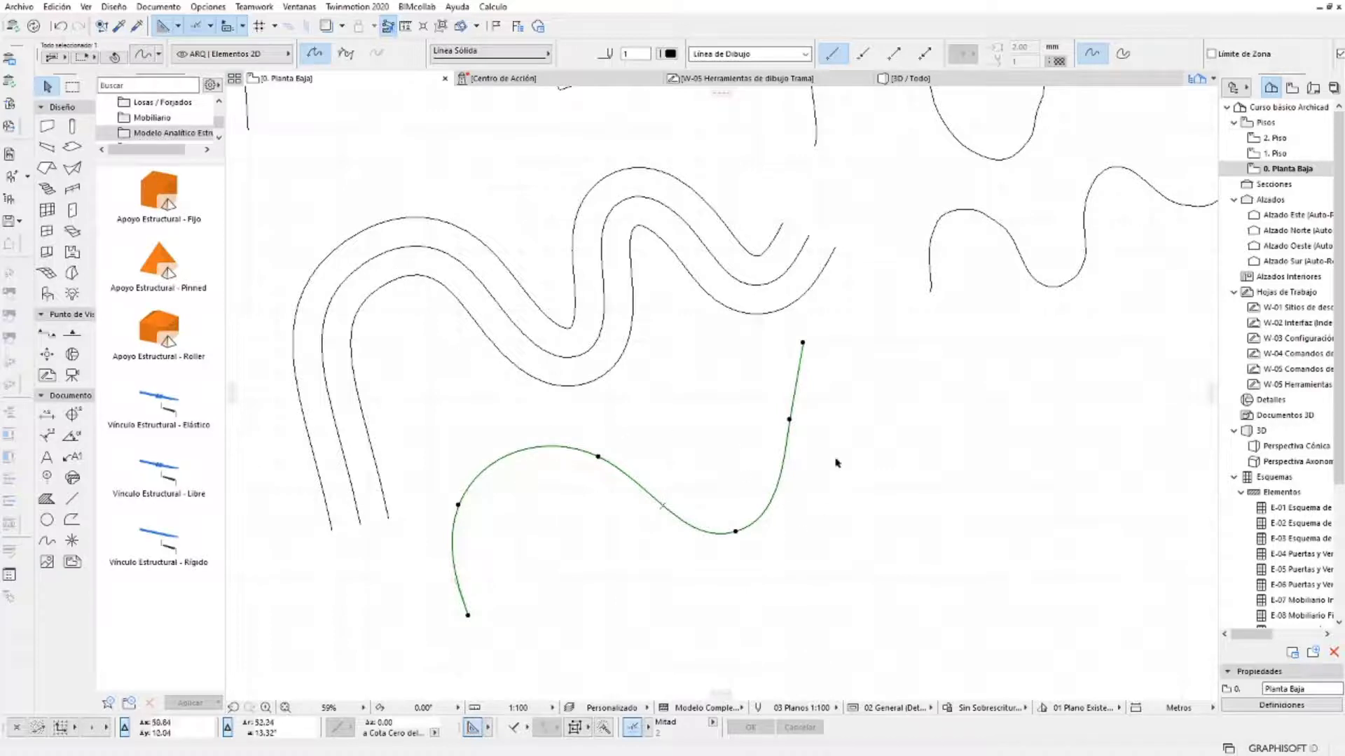
left_click(347, 57)
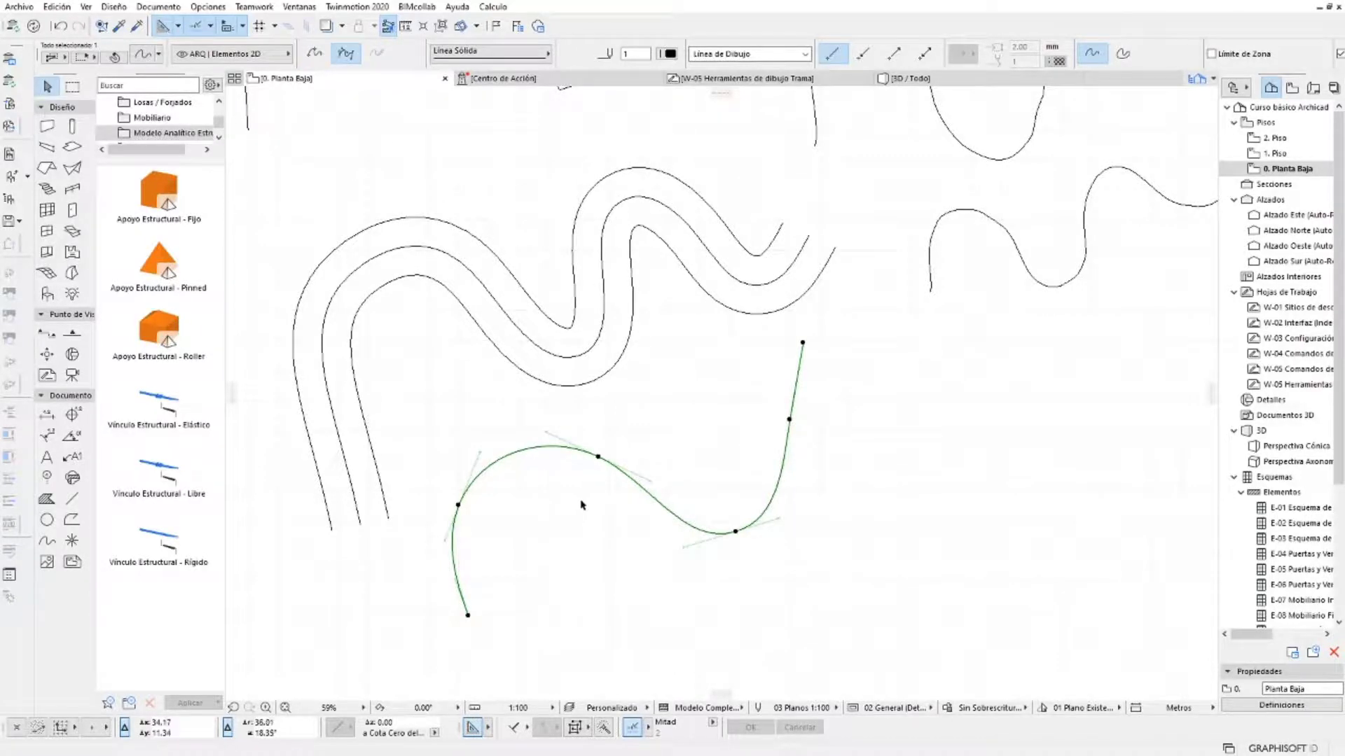
scroll(525, 531, "up", 3)
scroll(525, 532, "up", 2)
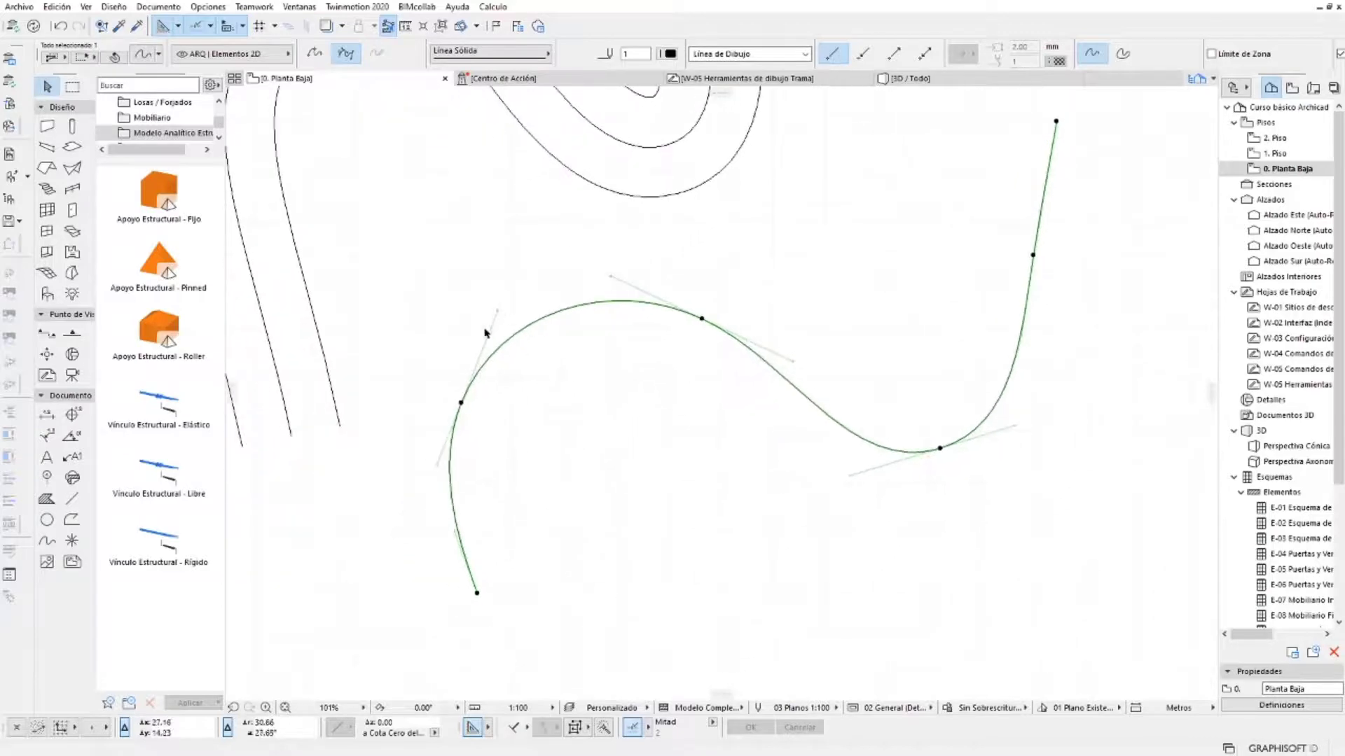
Retune a node tangent on the S-shaped spline and make it a natural spline
left_click(496, 311)
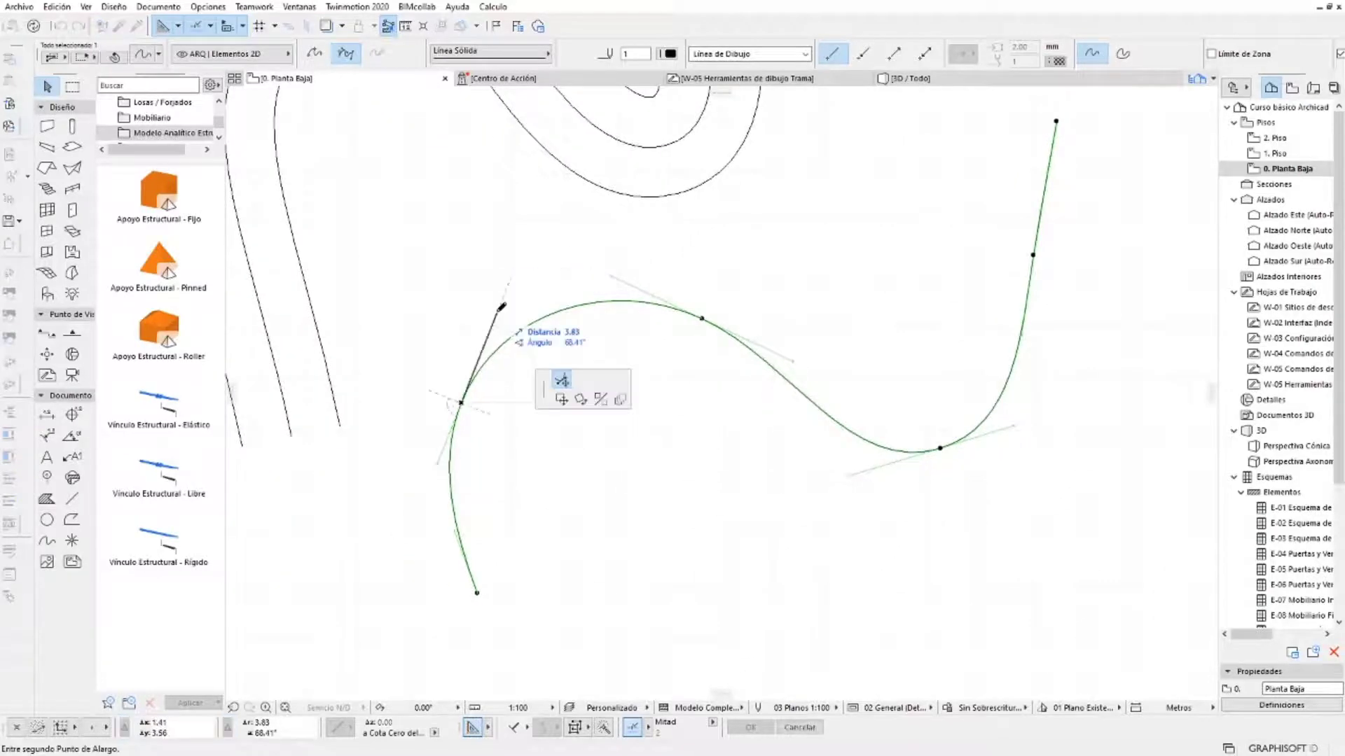
left_click(445, 439)
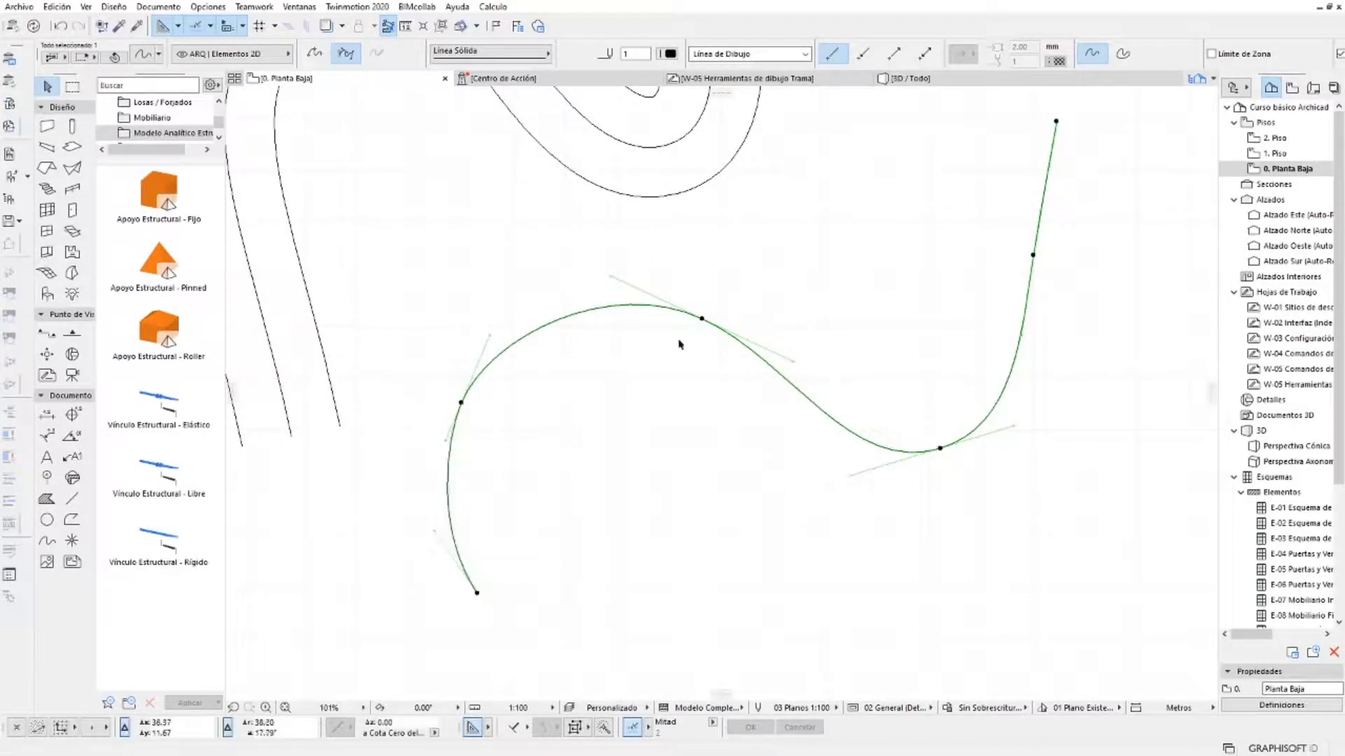
left_click(314, 53)
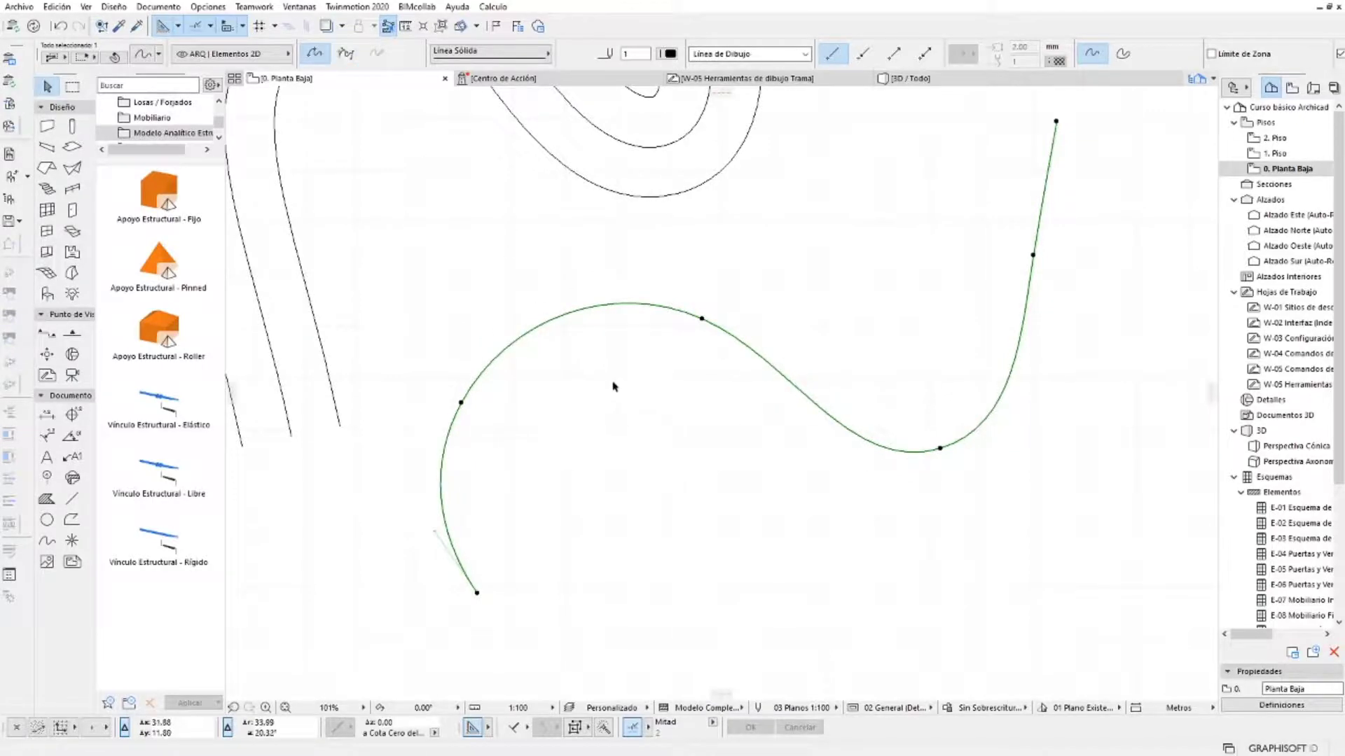
scroll(613, 386, "down", 3)
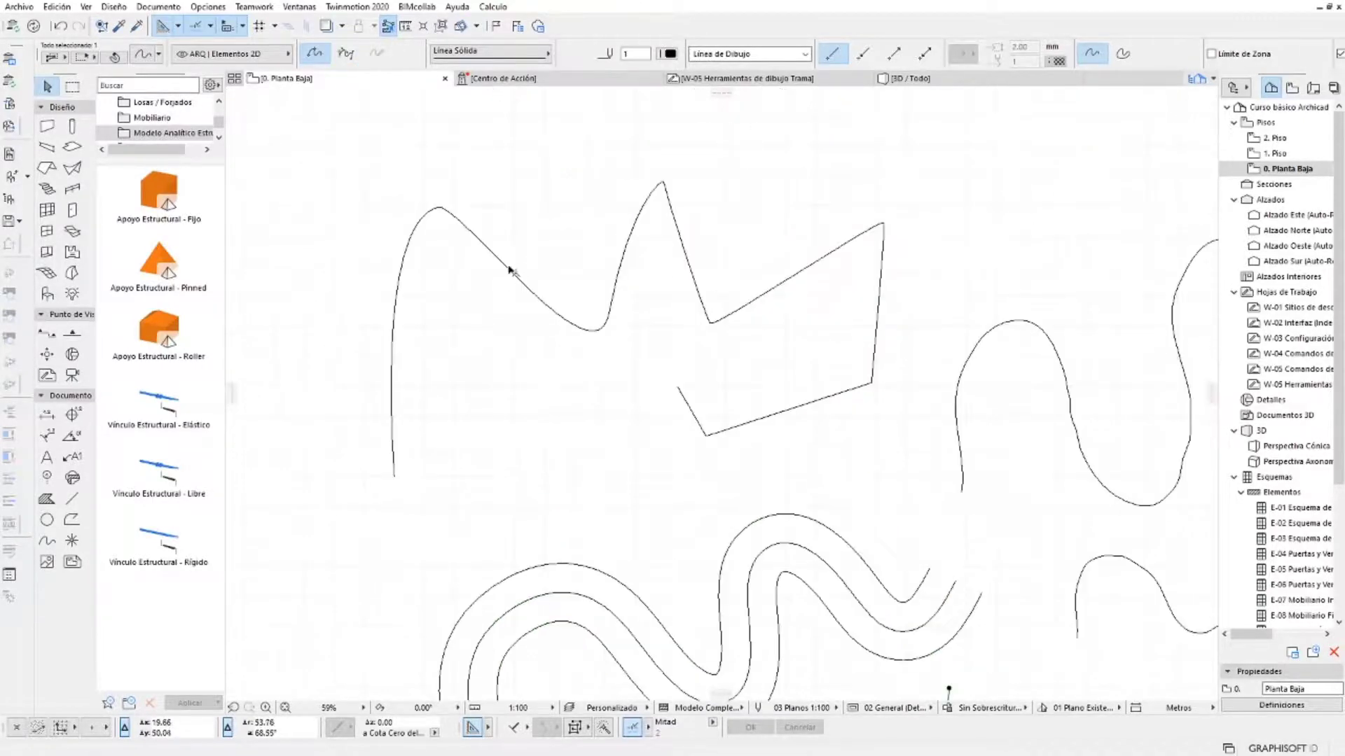
left_click(509, 270)
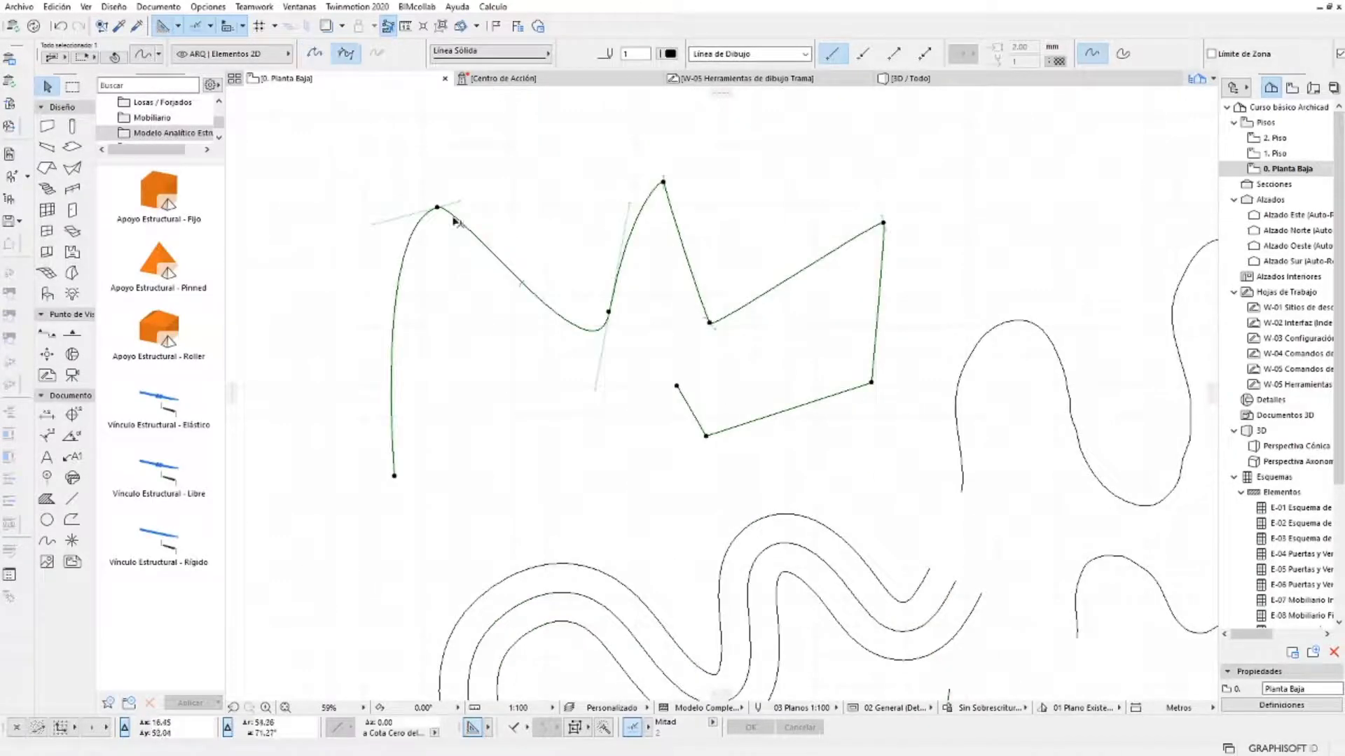
left_click(314, 53)
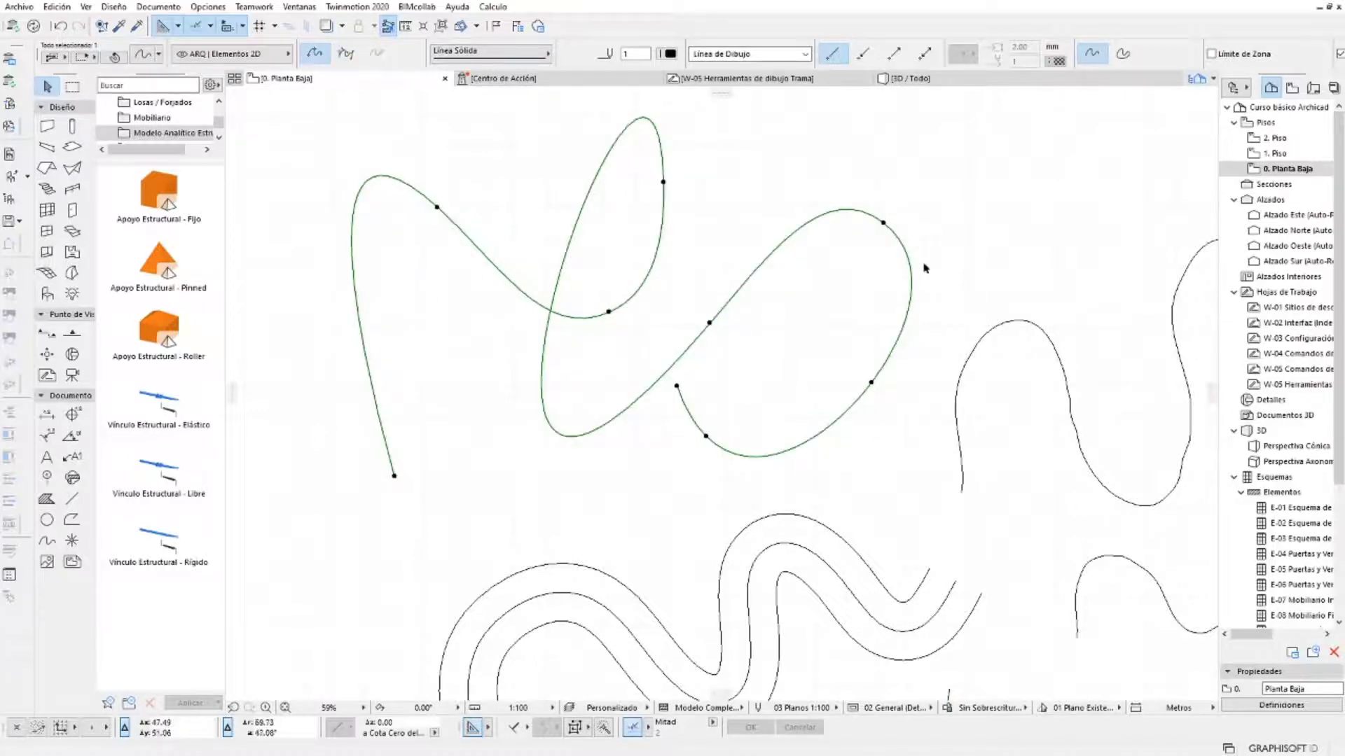
middle_click_drag(489, 287, 518, 306)
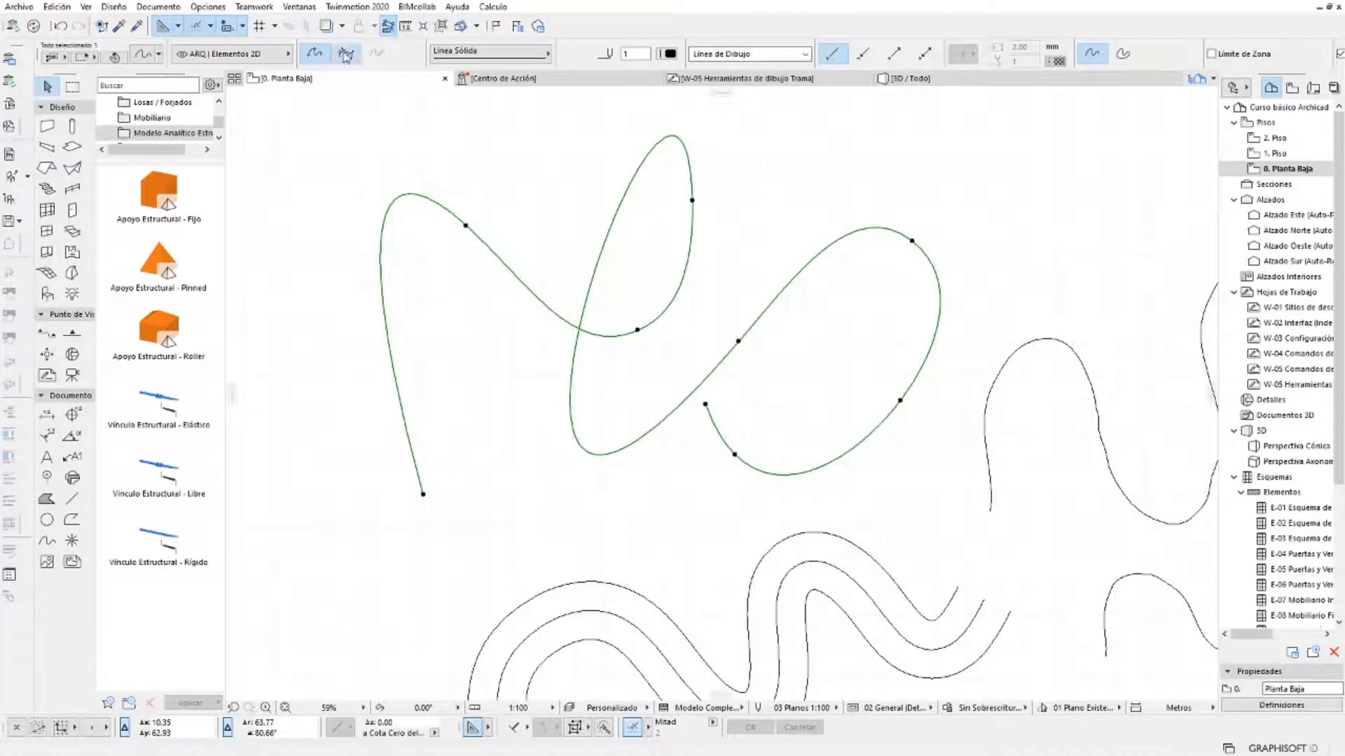
left_click(345, 53)
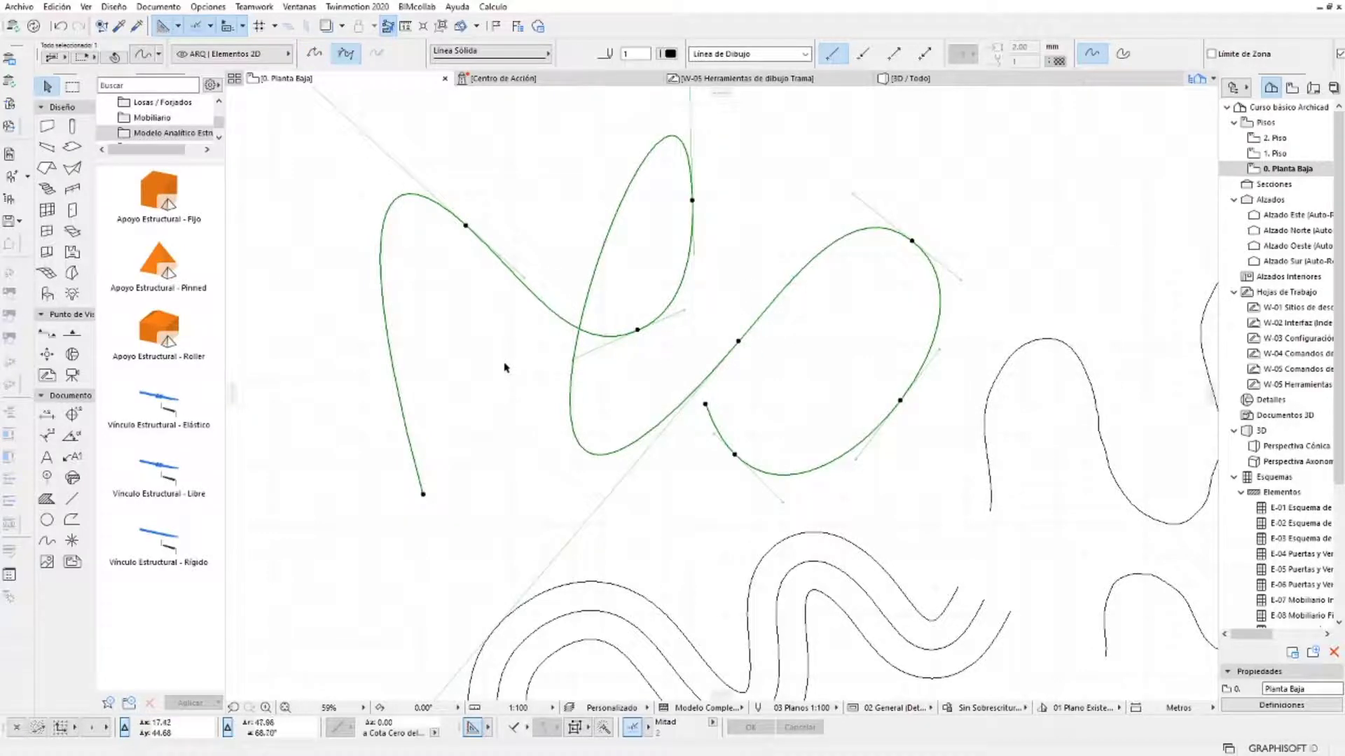
key("ctrl+z")
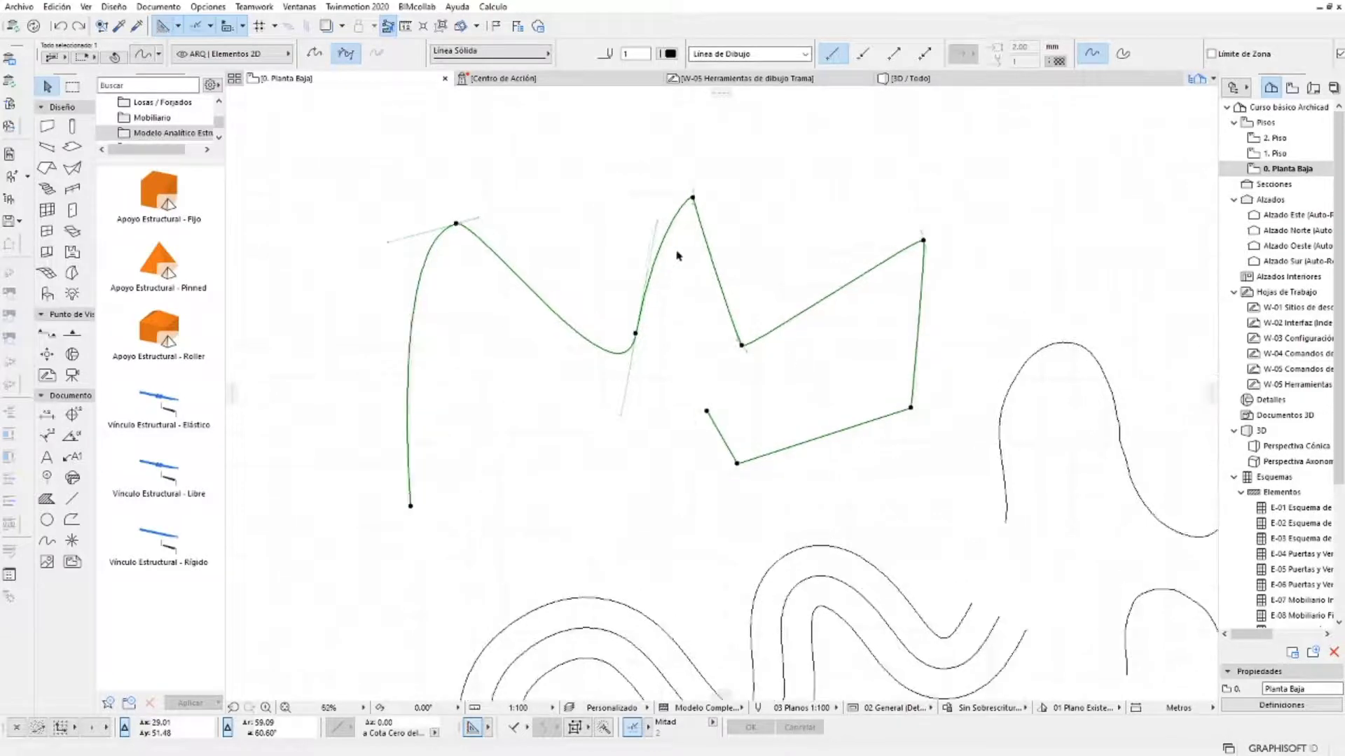
scroll(678, 259, "up", 2)
middle_click_drag(706, 233, 729, 269)
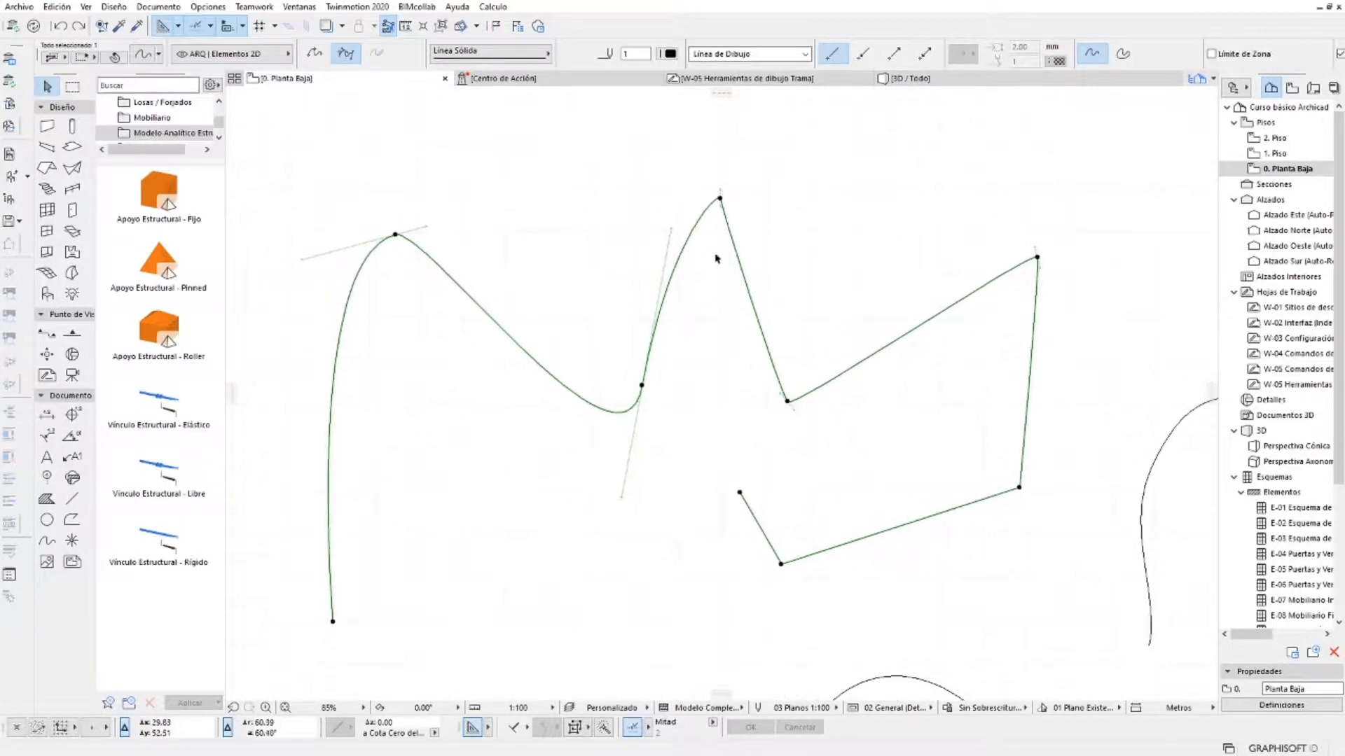
Convert the lower S-shaped spline into a Bézier spline from the Info Box
middle_click_drag(520, 264, 578, 239)
left_click(578, 240)
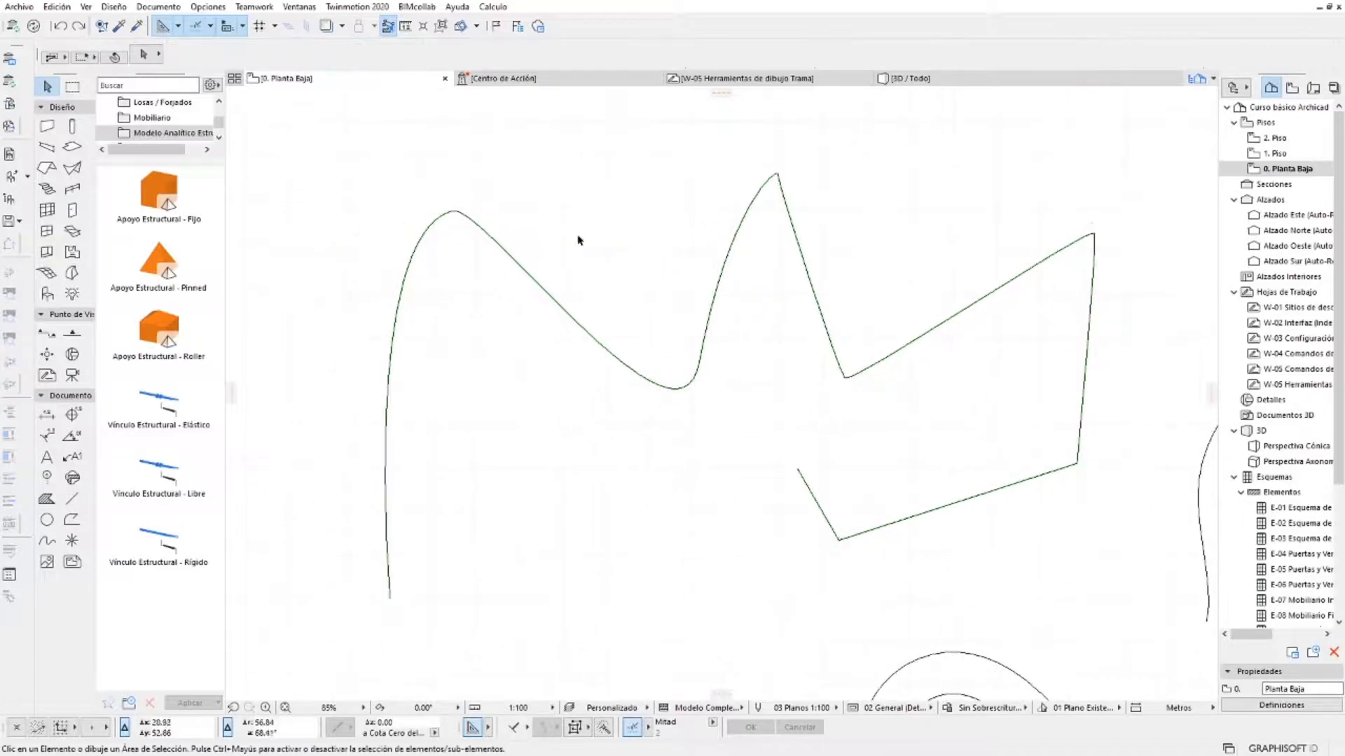
left_click(525, 271)
scroll(525, 271, "down", 2)
scroll(558, 240, "down", 2)
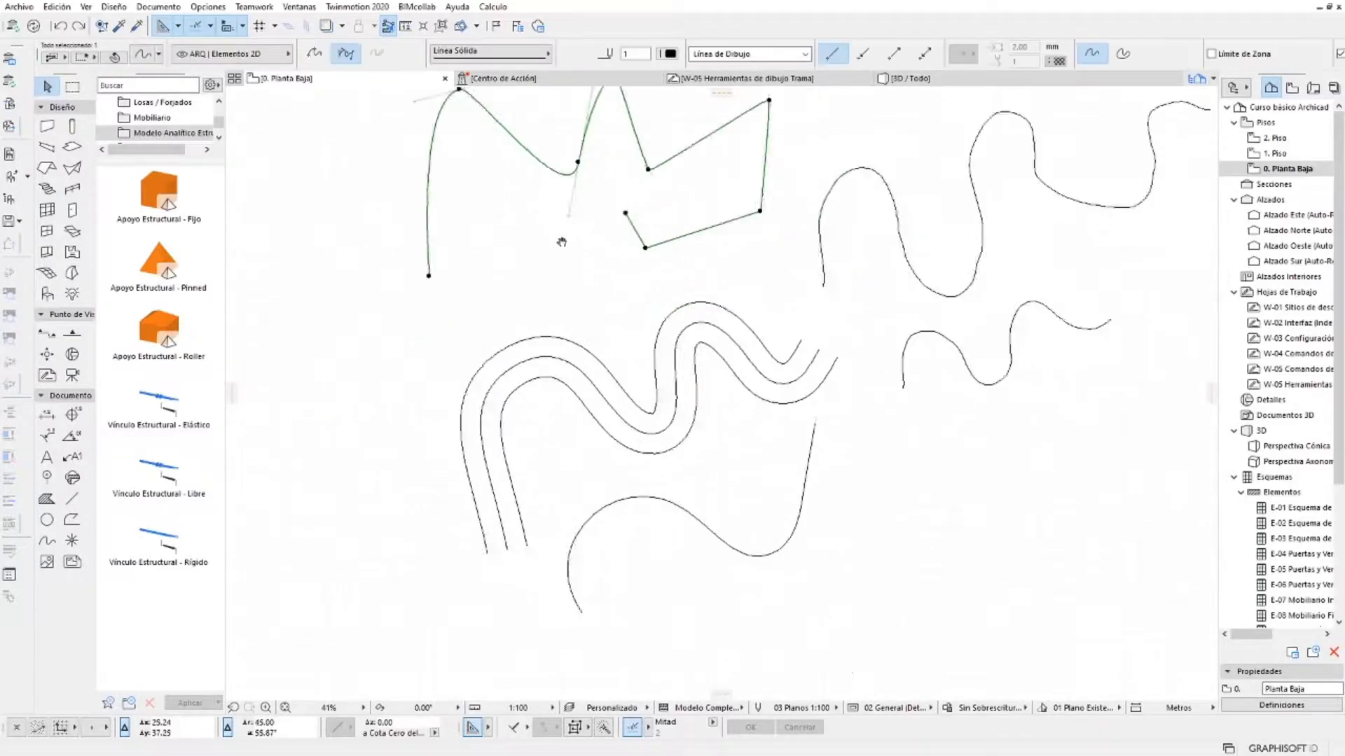
left_click(609, 439)
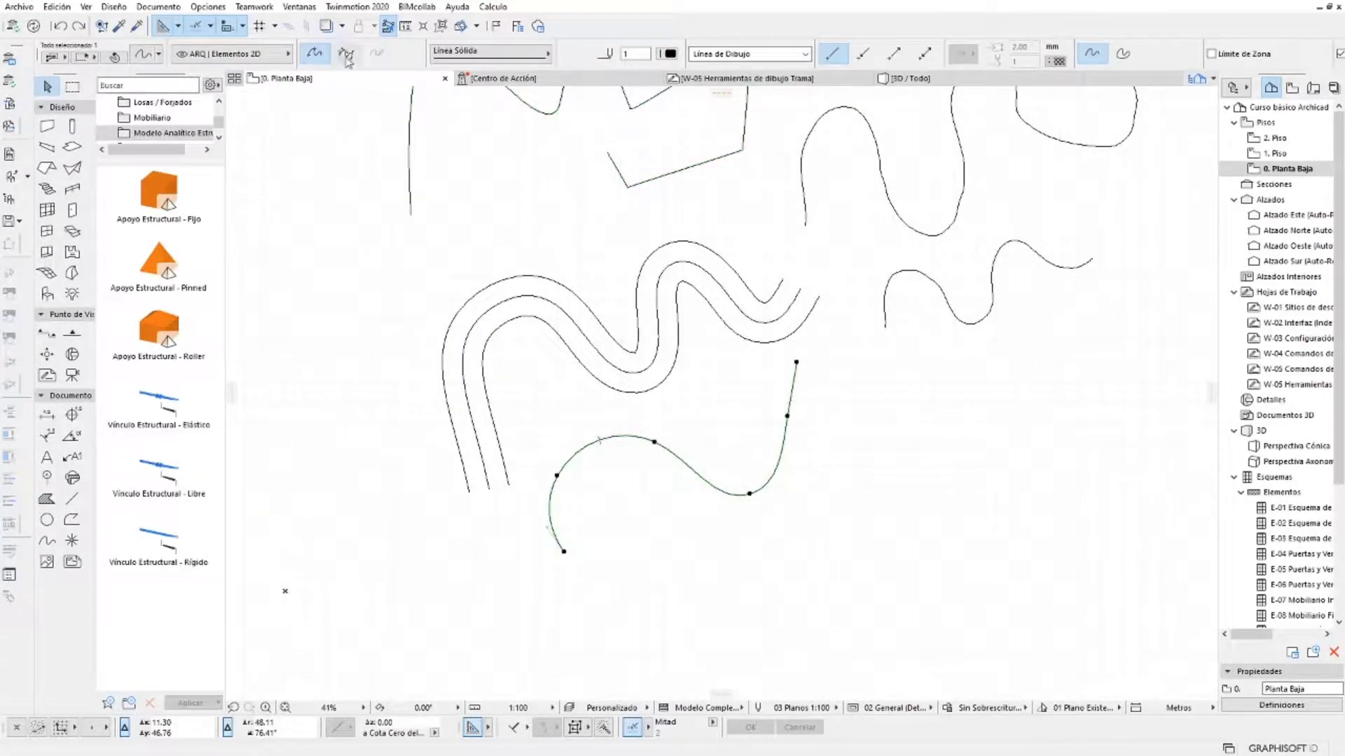
left_click(346, 54)
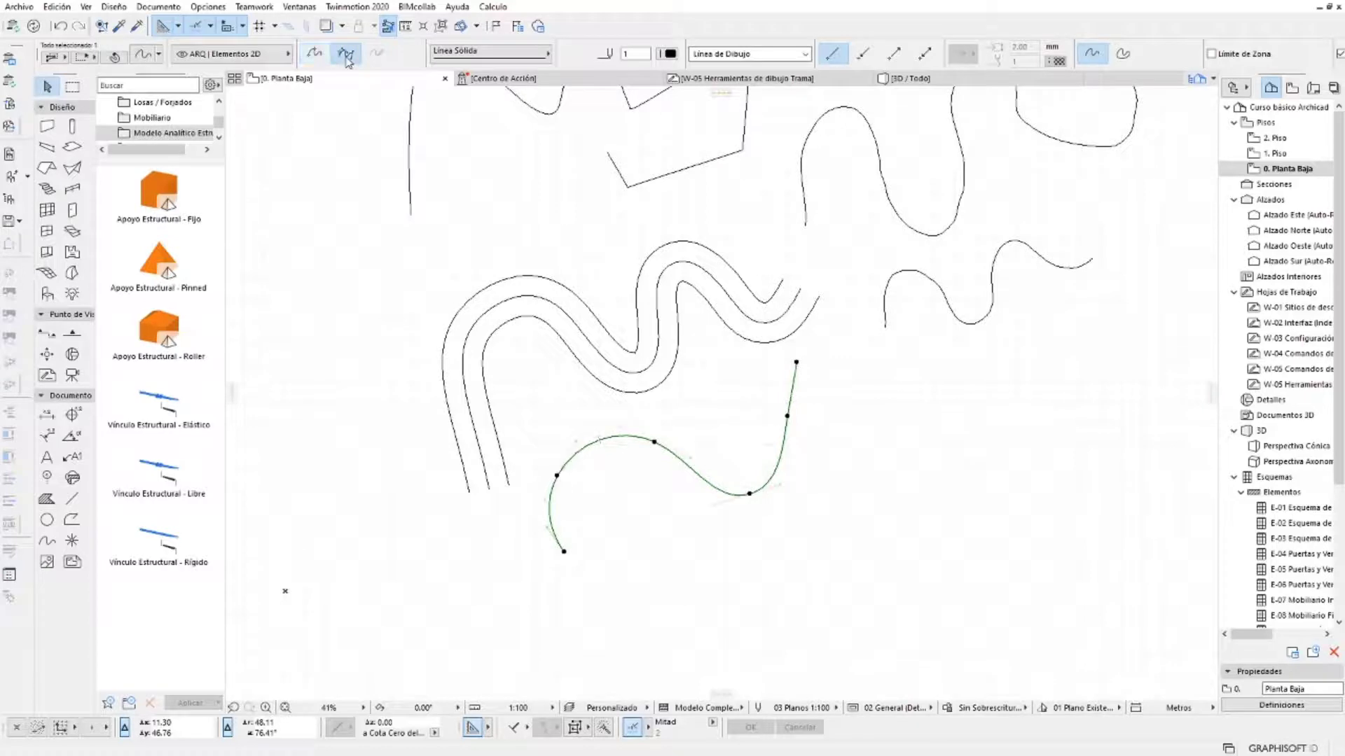
Try turning the zigzag spline into a natural spline, then undo to keep its original shape
middle_click_drag(475, 182, 512, 339)
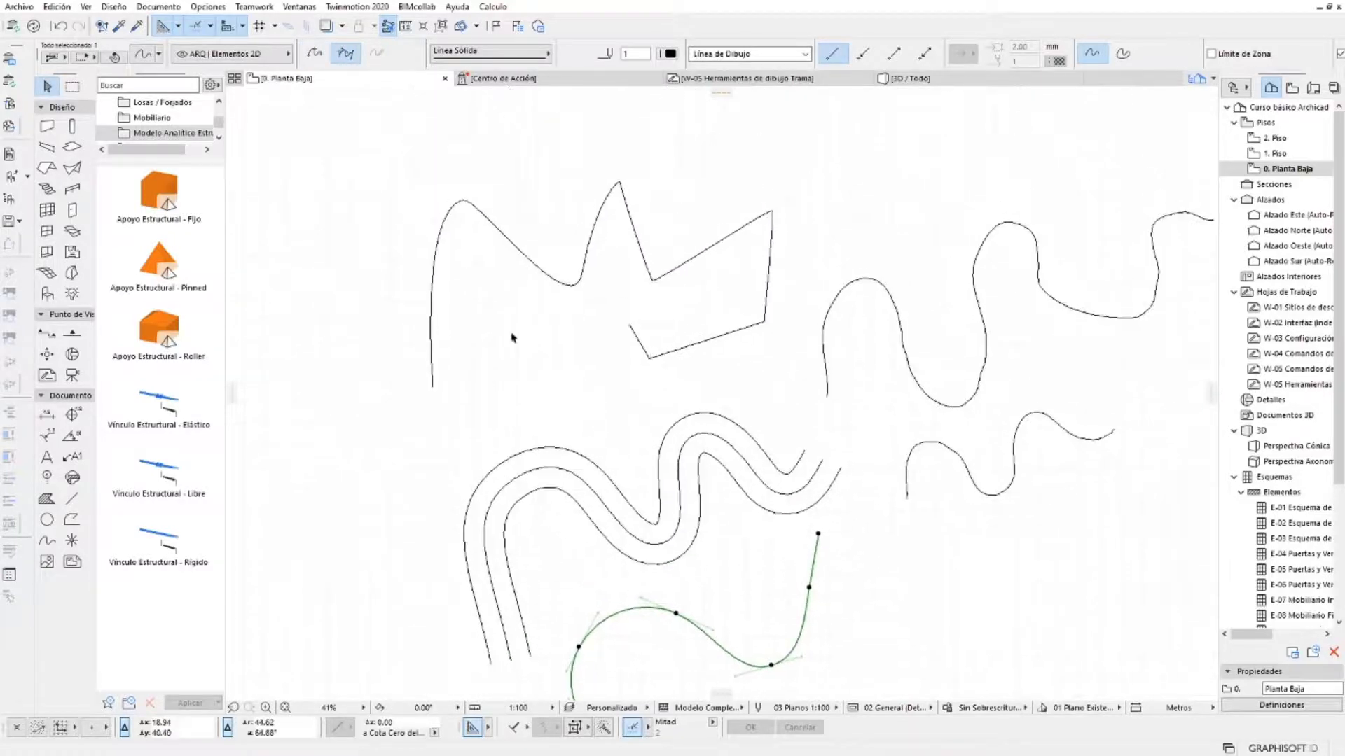
left_click(528, 257)
left_click(315, 54)
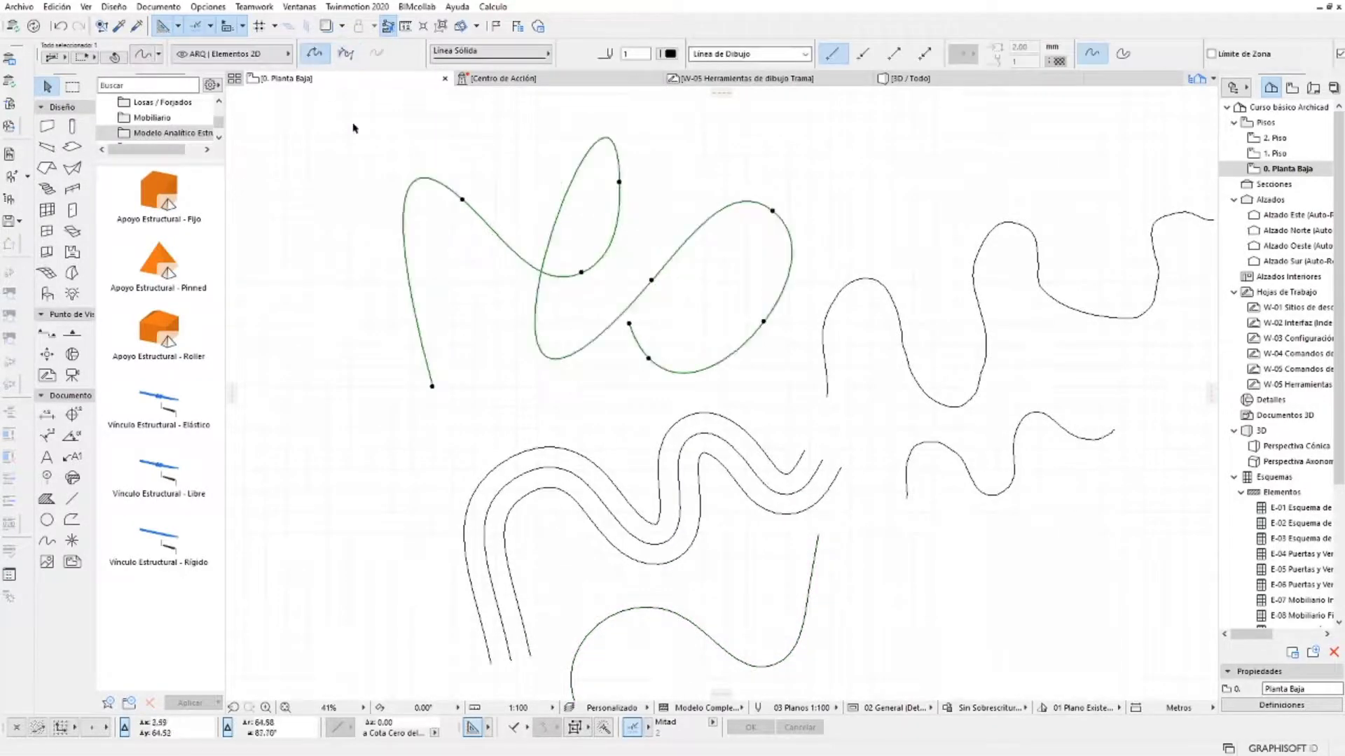
left_click(429, 277)
key("ctrl+z")
left_click(495, 279)
Select the long wavy freehand spline, zoom out to review the drawing, then deselect it
middle_click_drag(787, 220, 722, 244)
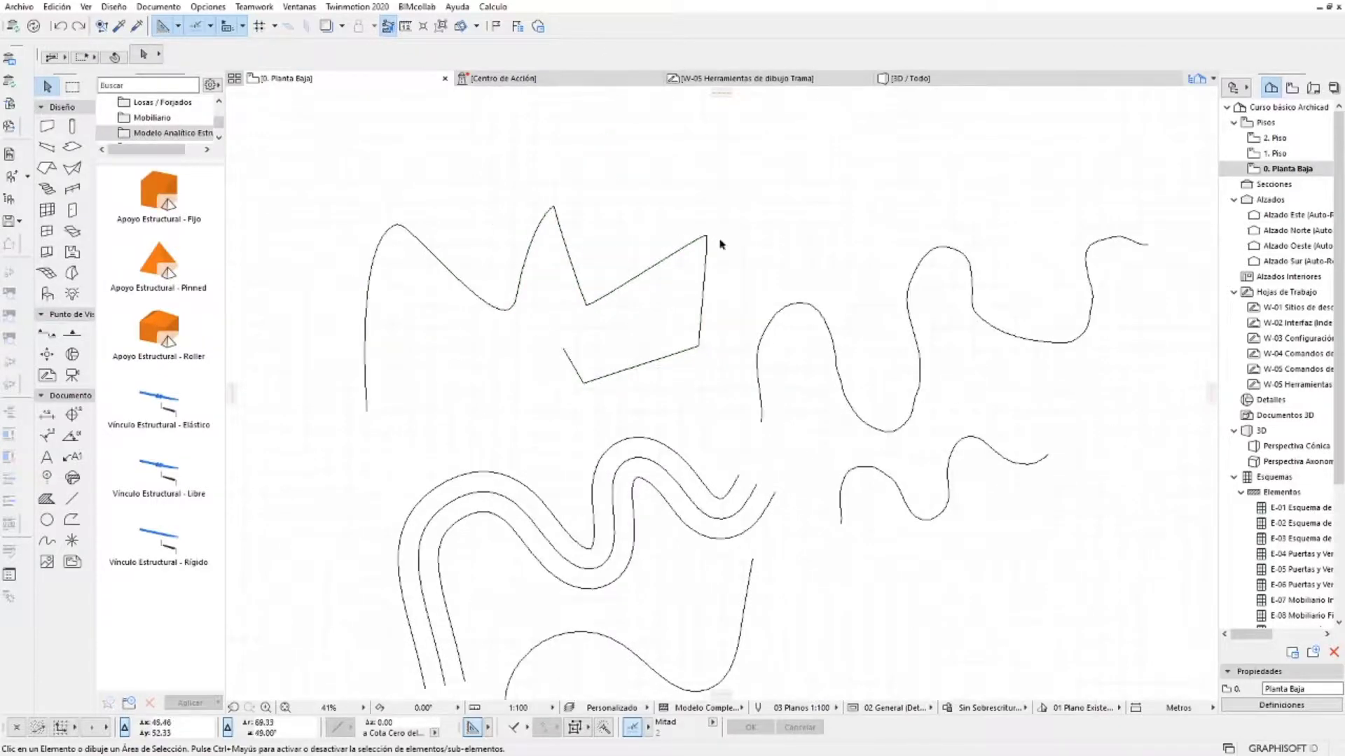
left_click(912, 283)
middle_click_drag(858, 198, 744, 187)
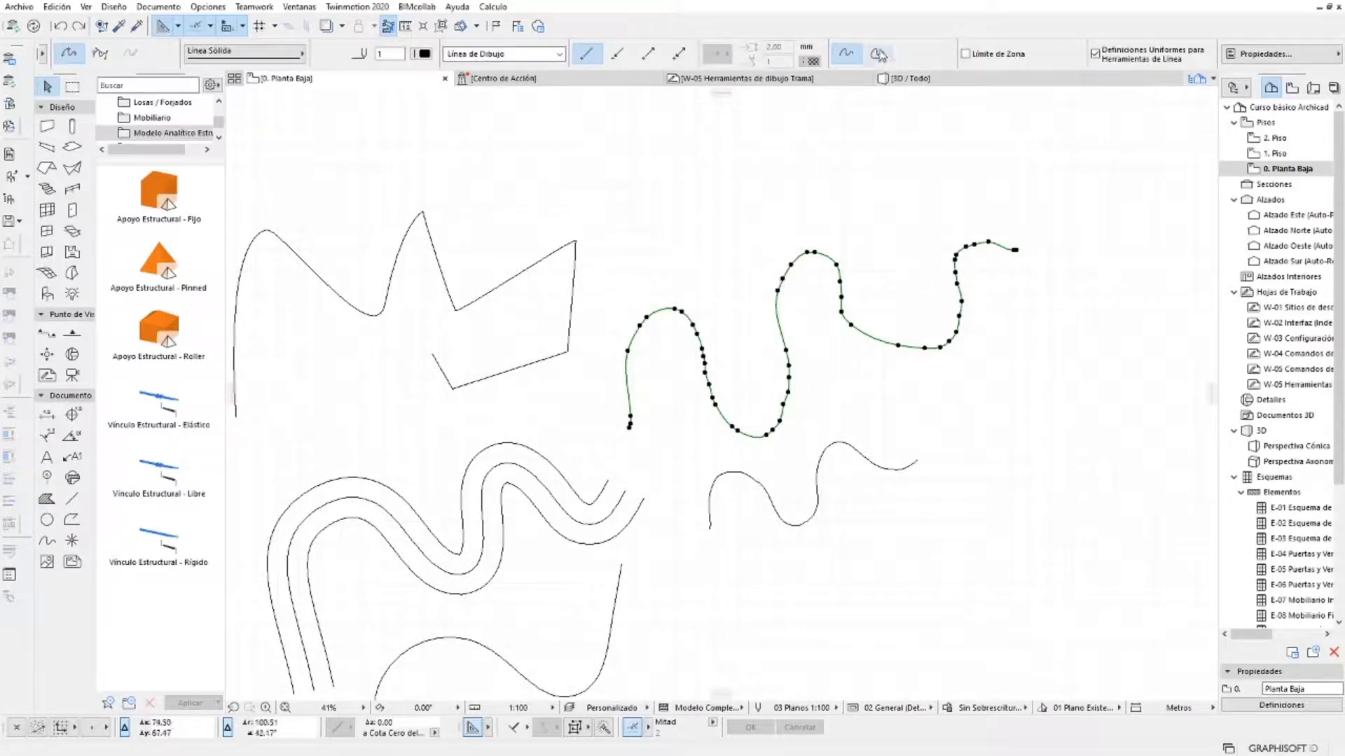
middle_click_drag(384, 384, 665, 280)
scroll(665, 279, "down", 1)
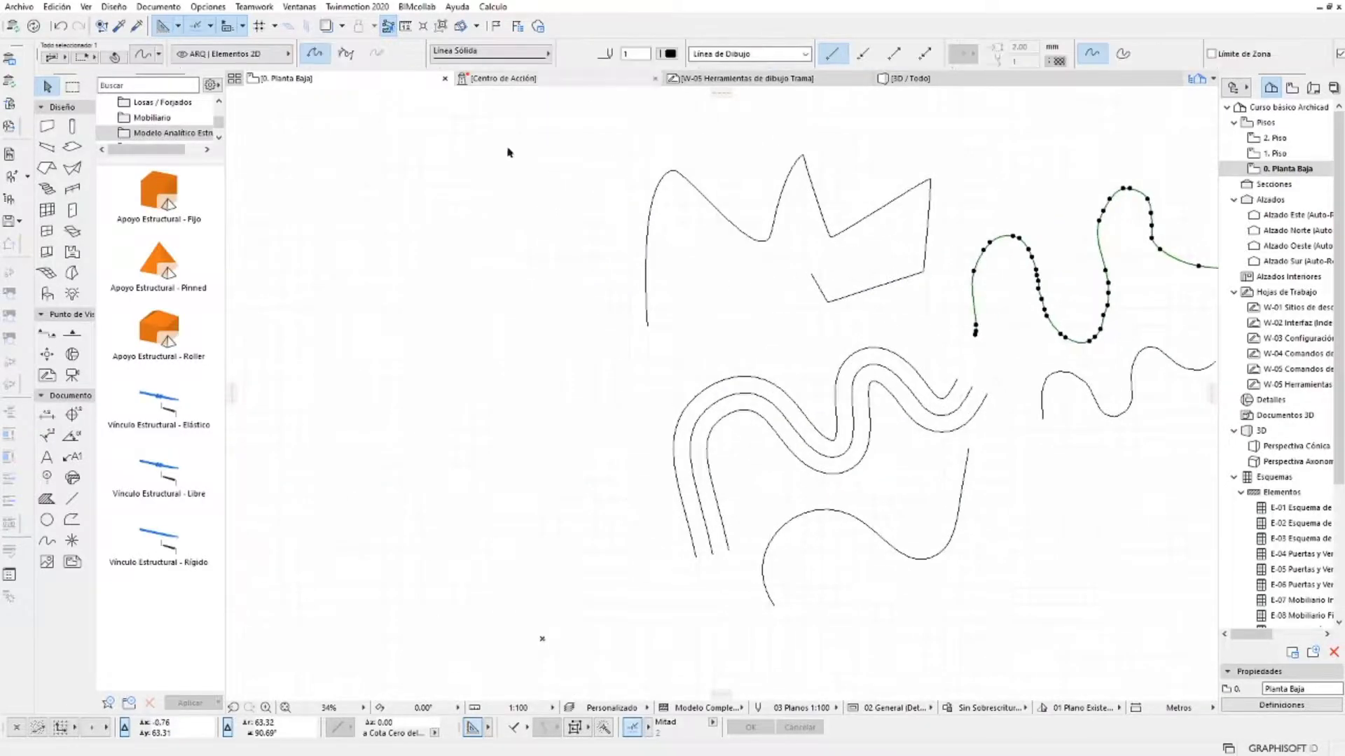
left_click(547, 296)
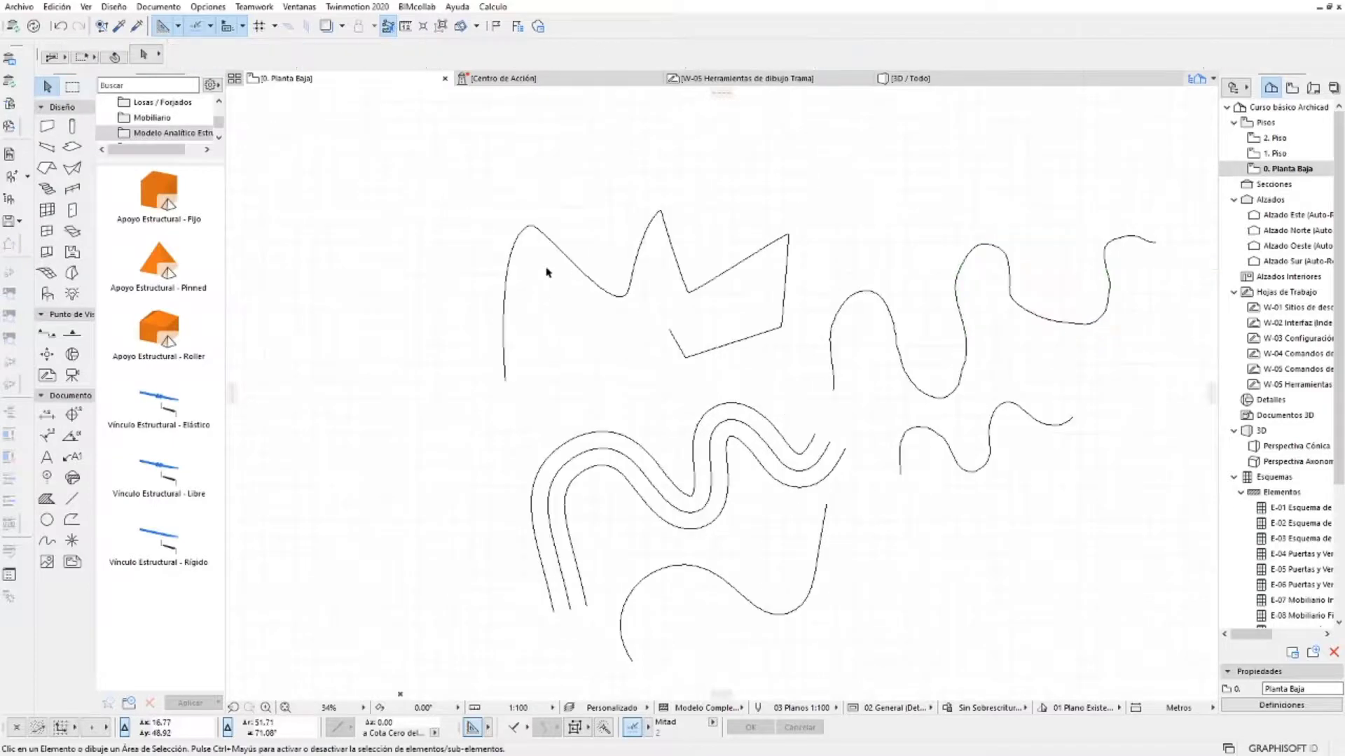
middle_click_drag(547, 272, 415, 275)
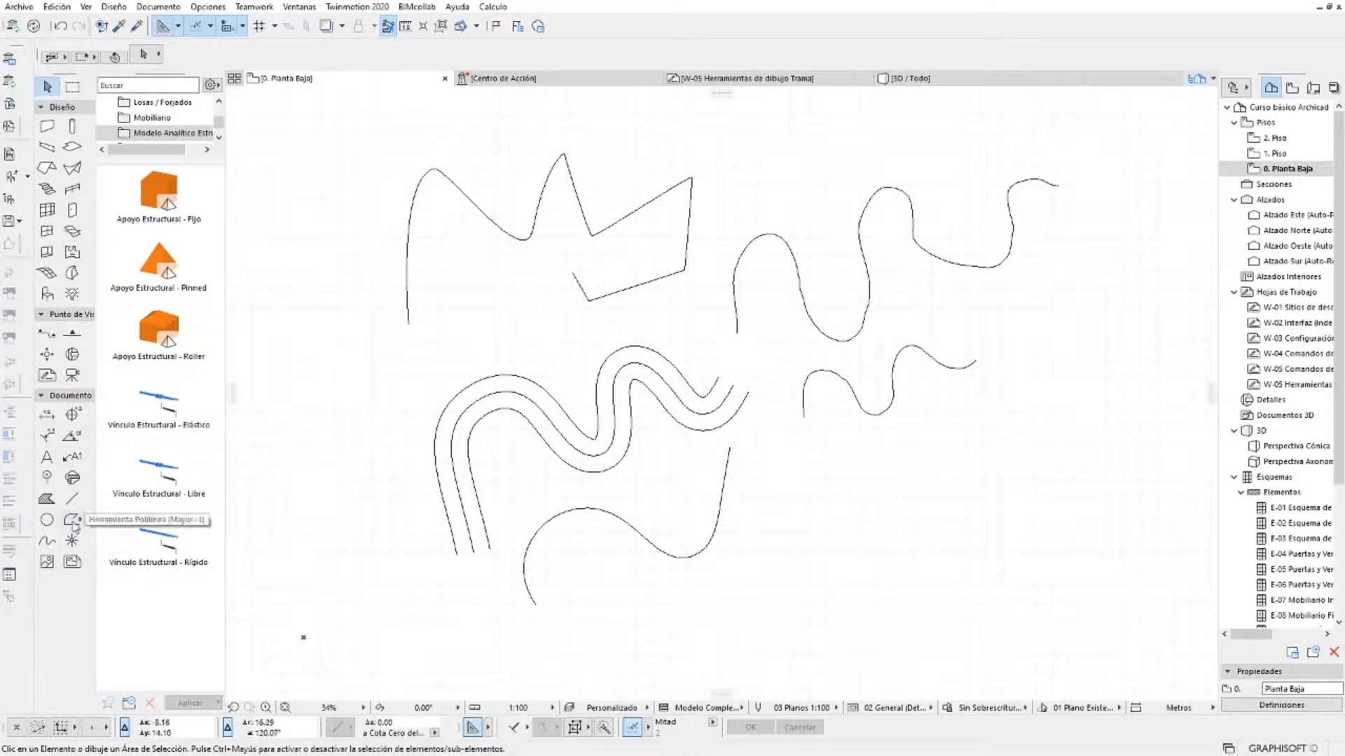
middle_click_drag(595, 421, 601, 448)
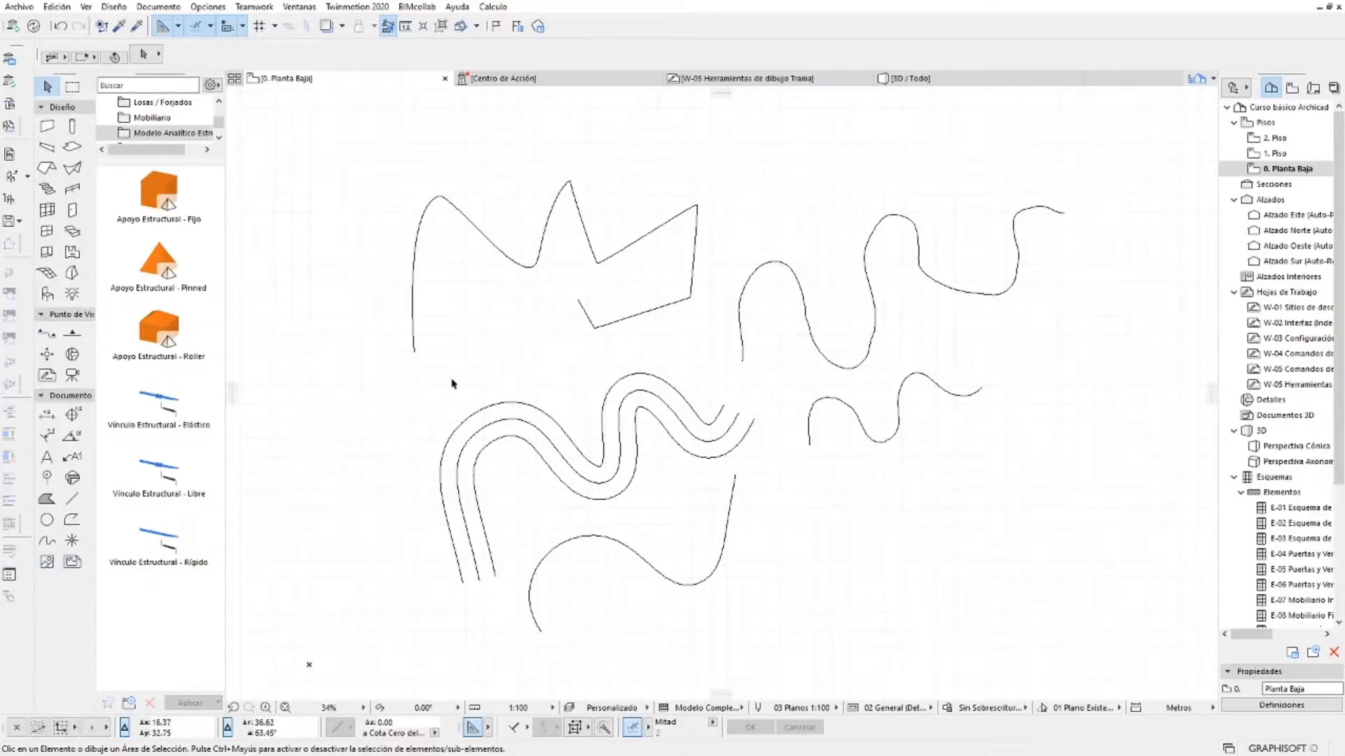
middle_click_drag(450, 381, 516, 372)
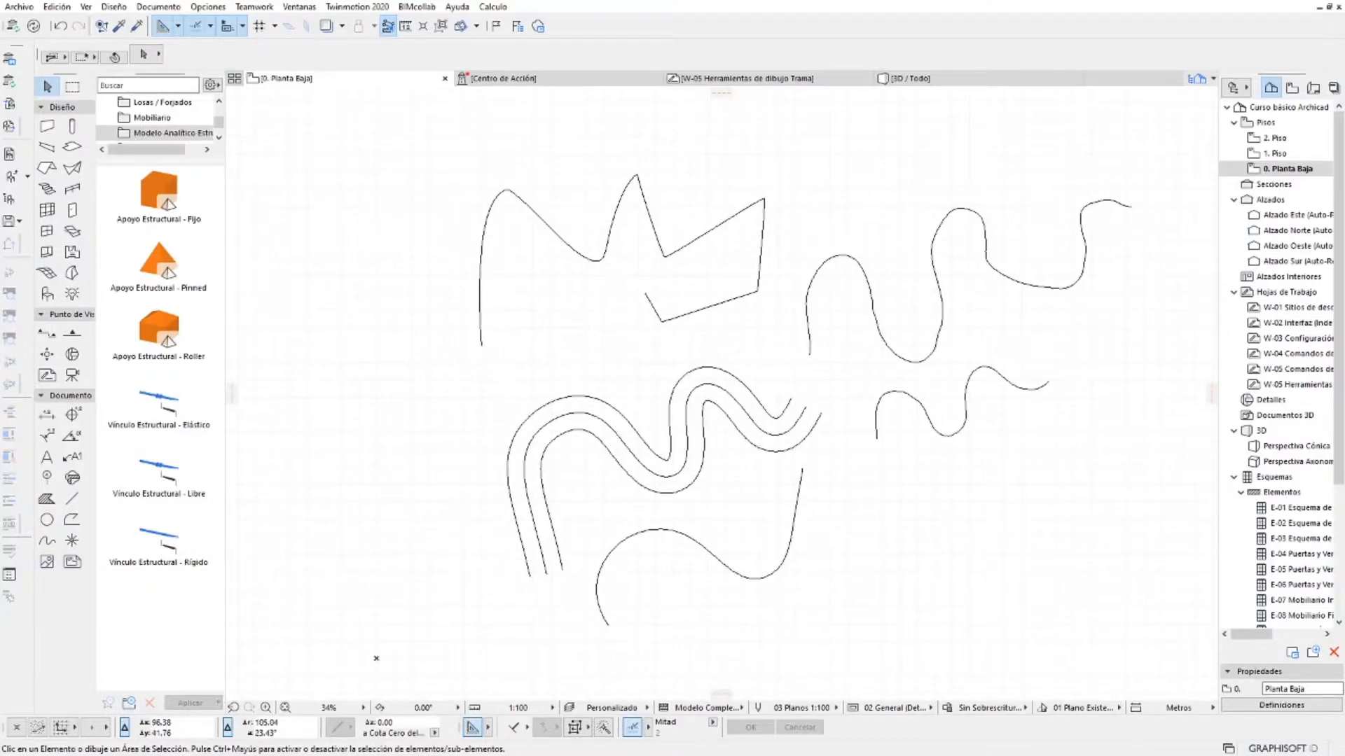